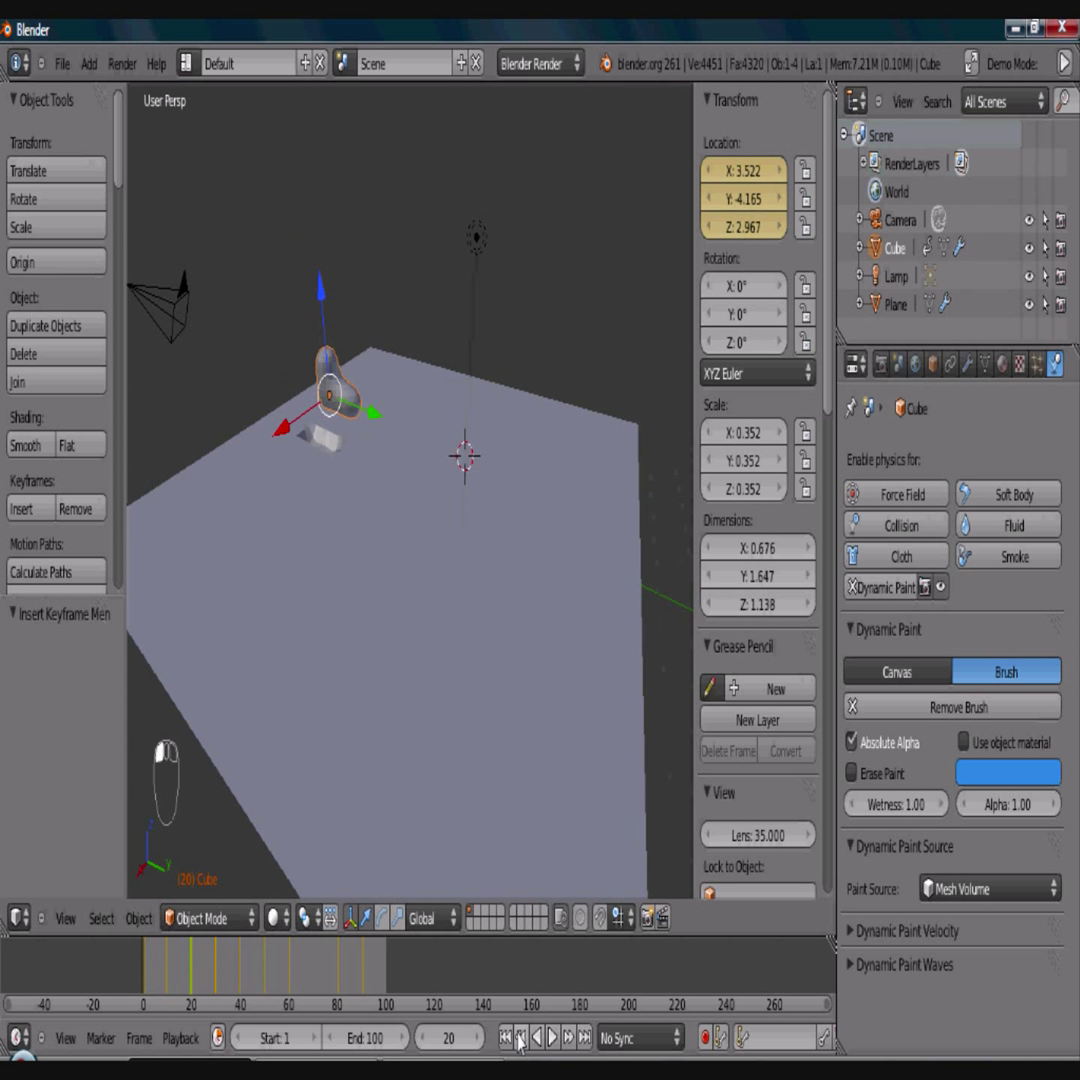
Step: Select the canvas plane instead of the foot and smooth-shade it
middle_drag(450, 850, 280, 540)
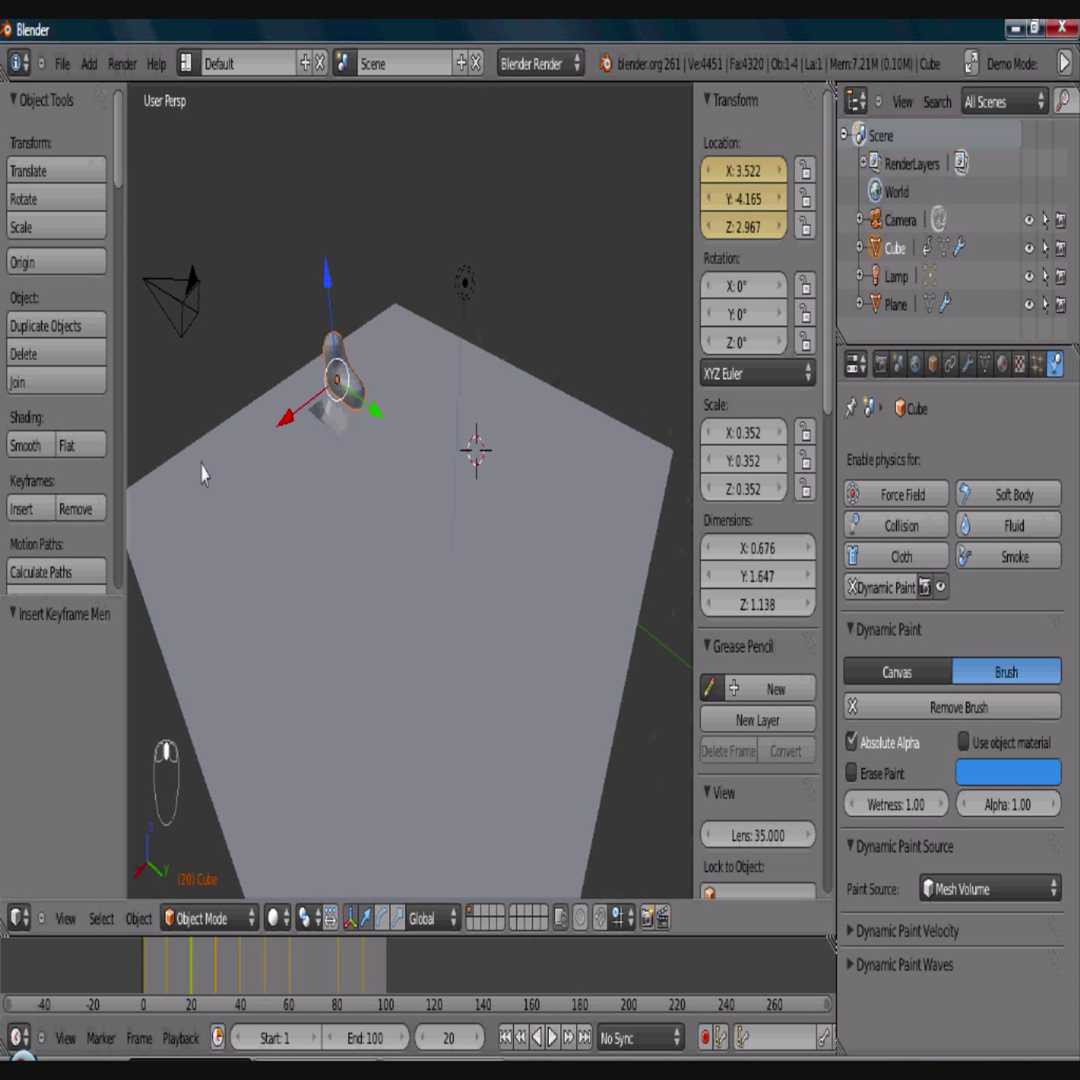
click(28, 445)
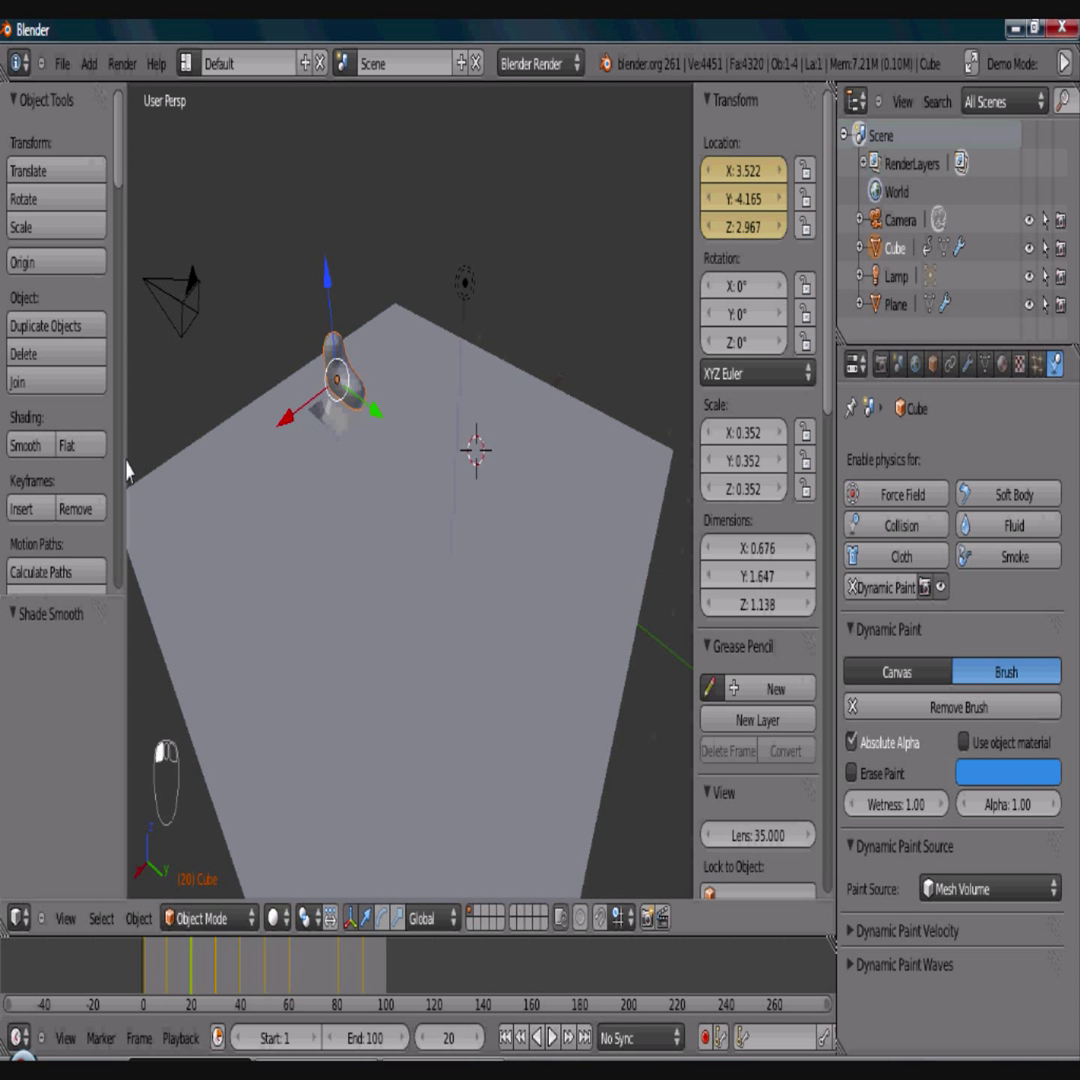
right_click(288, 516)
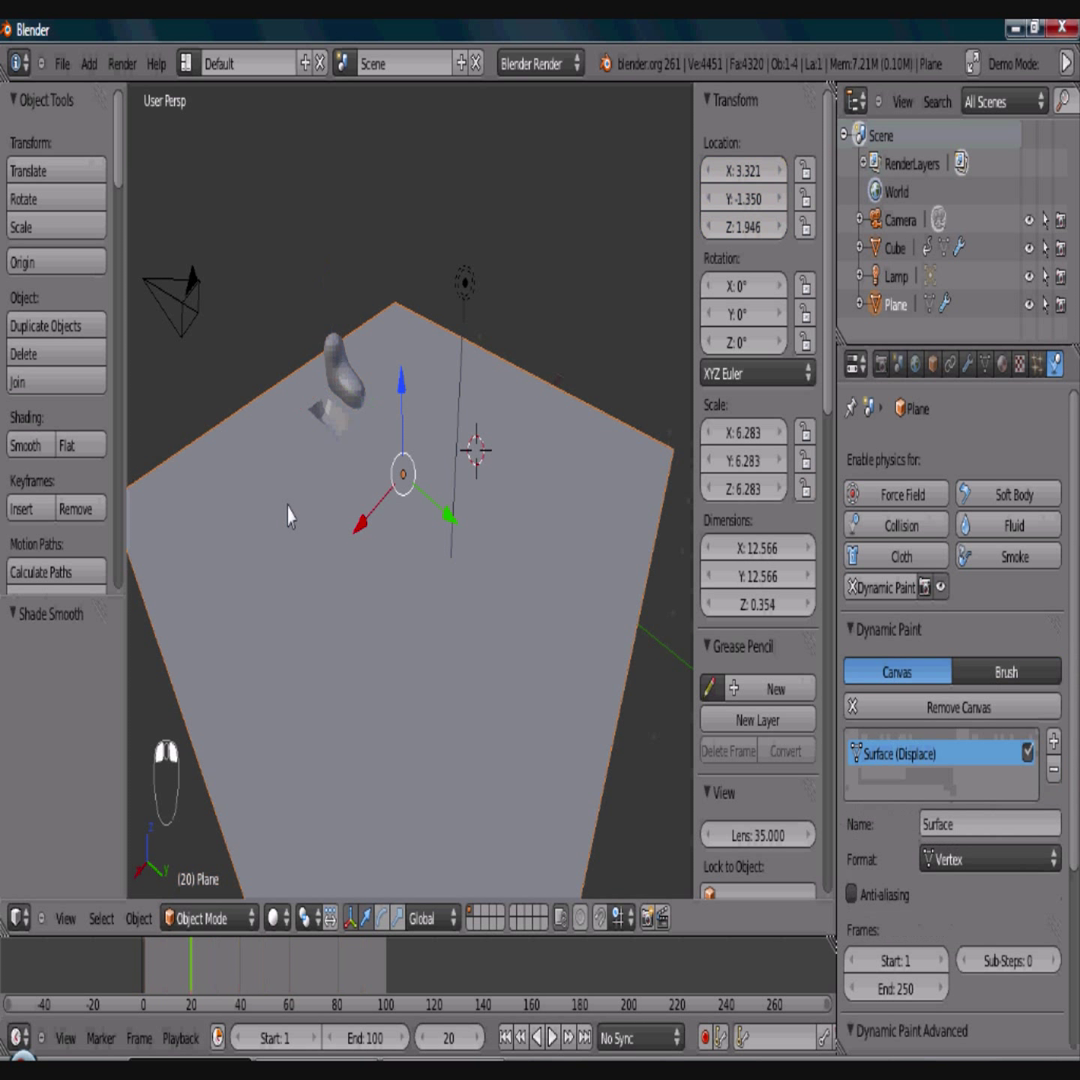
click(42, 448)
middle_drag(366, 656, 415, 685)
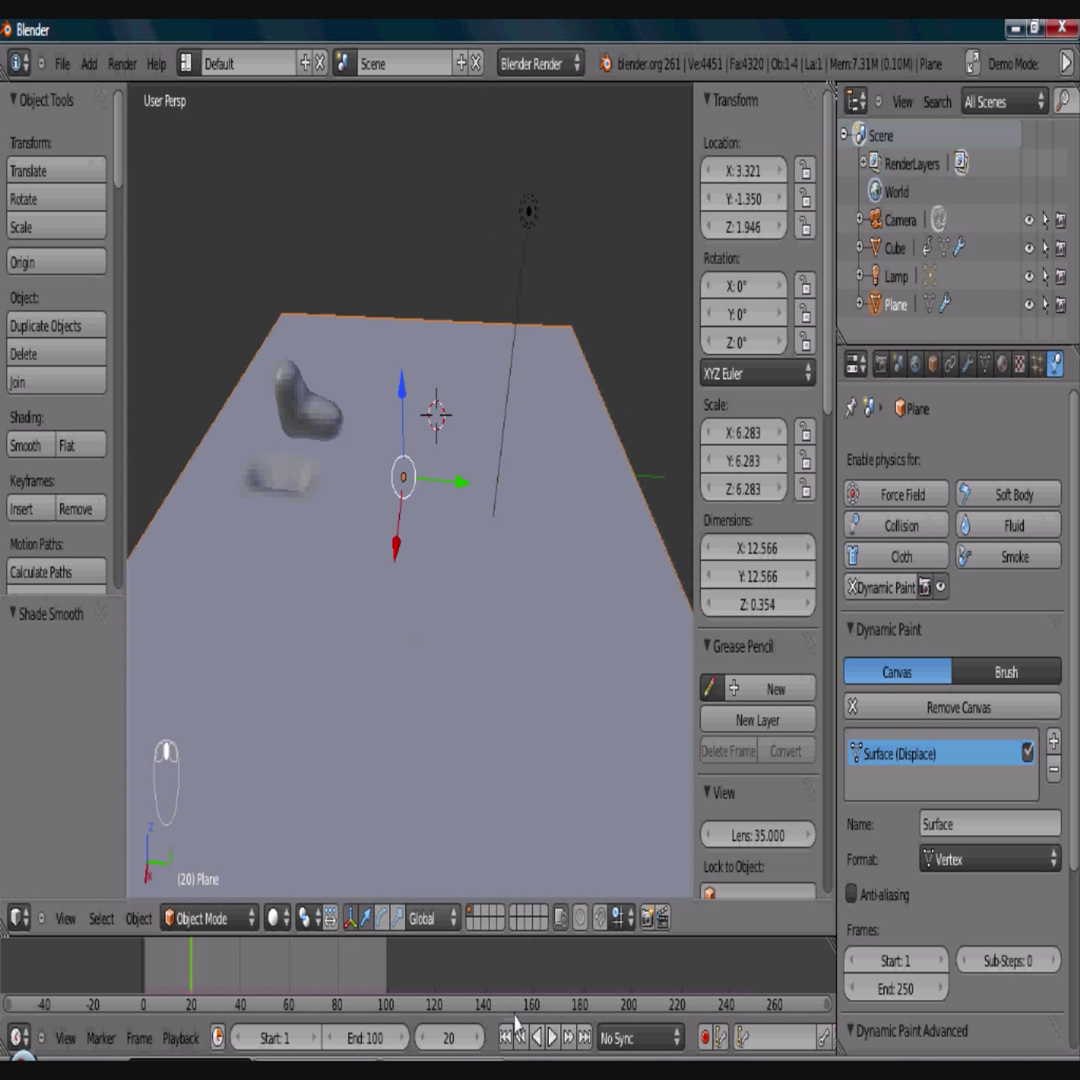
Step: Preview the footprint animation, stop it at frame 20, and reapply smooth shading
click(552, 1040)
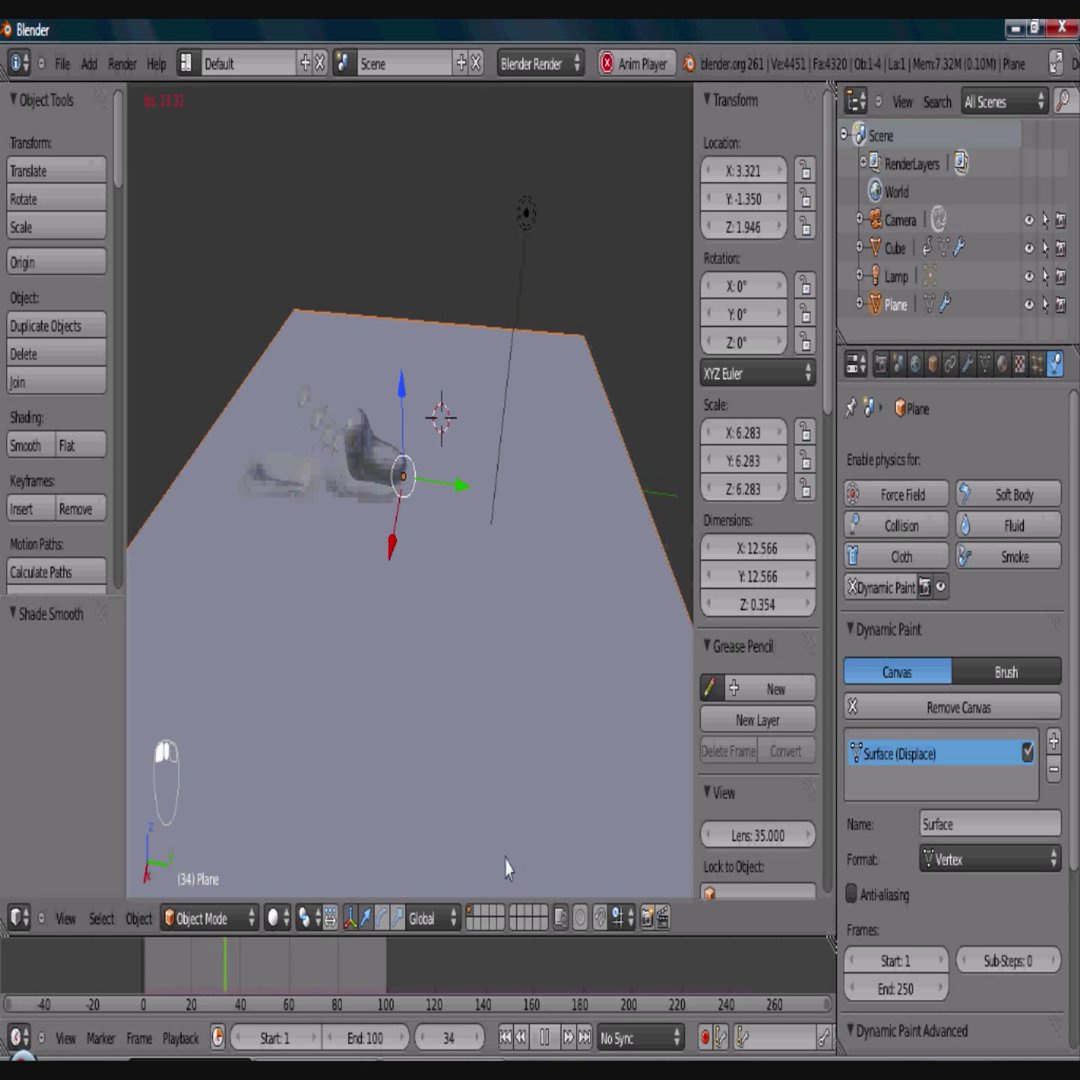
middle_drag(506, 863, 518, 819)
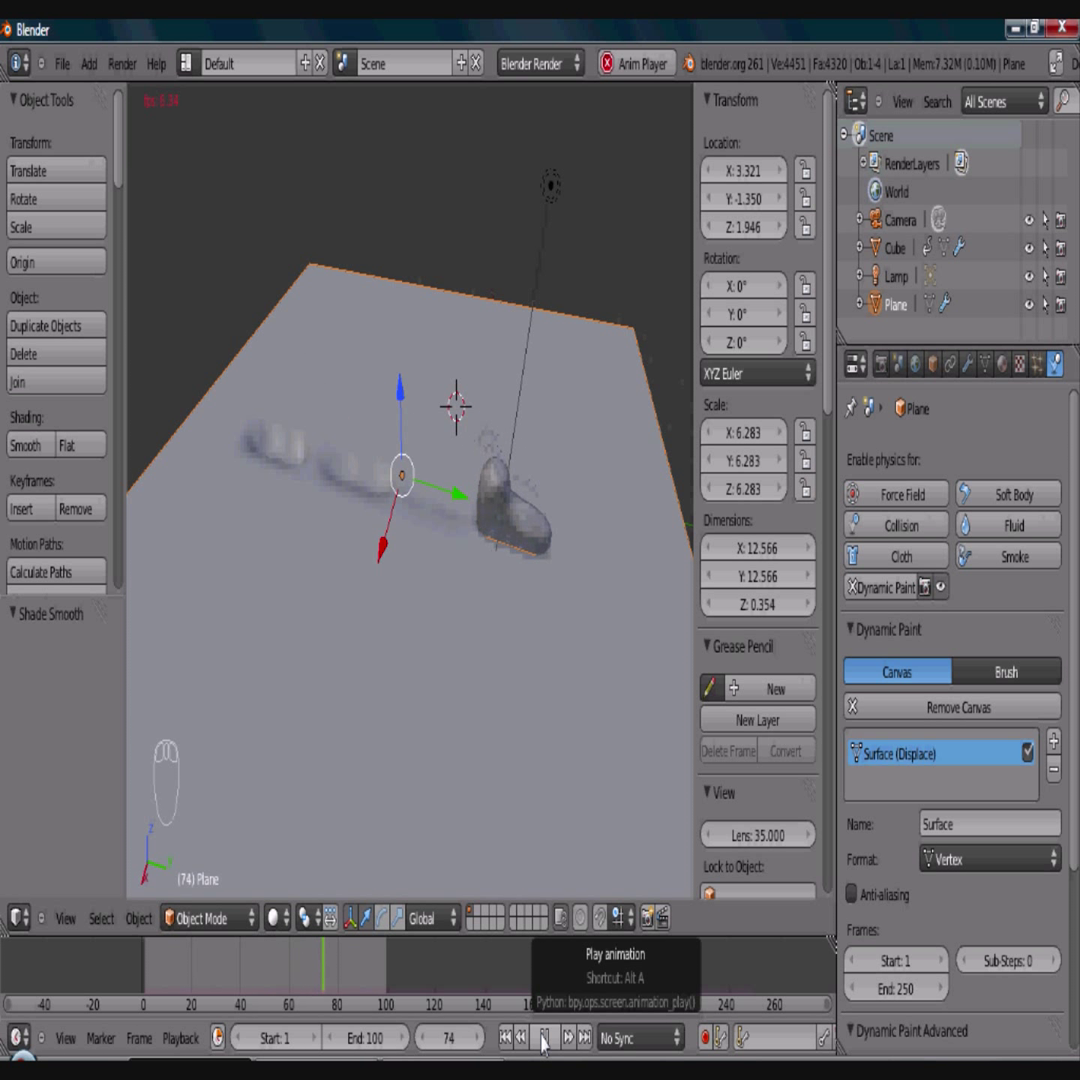
click(542, 1040)
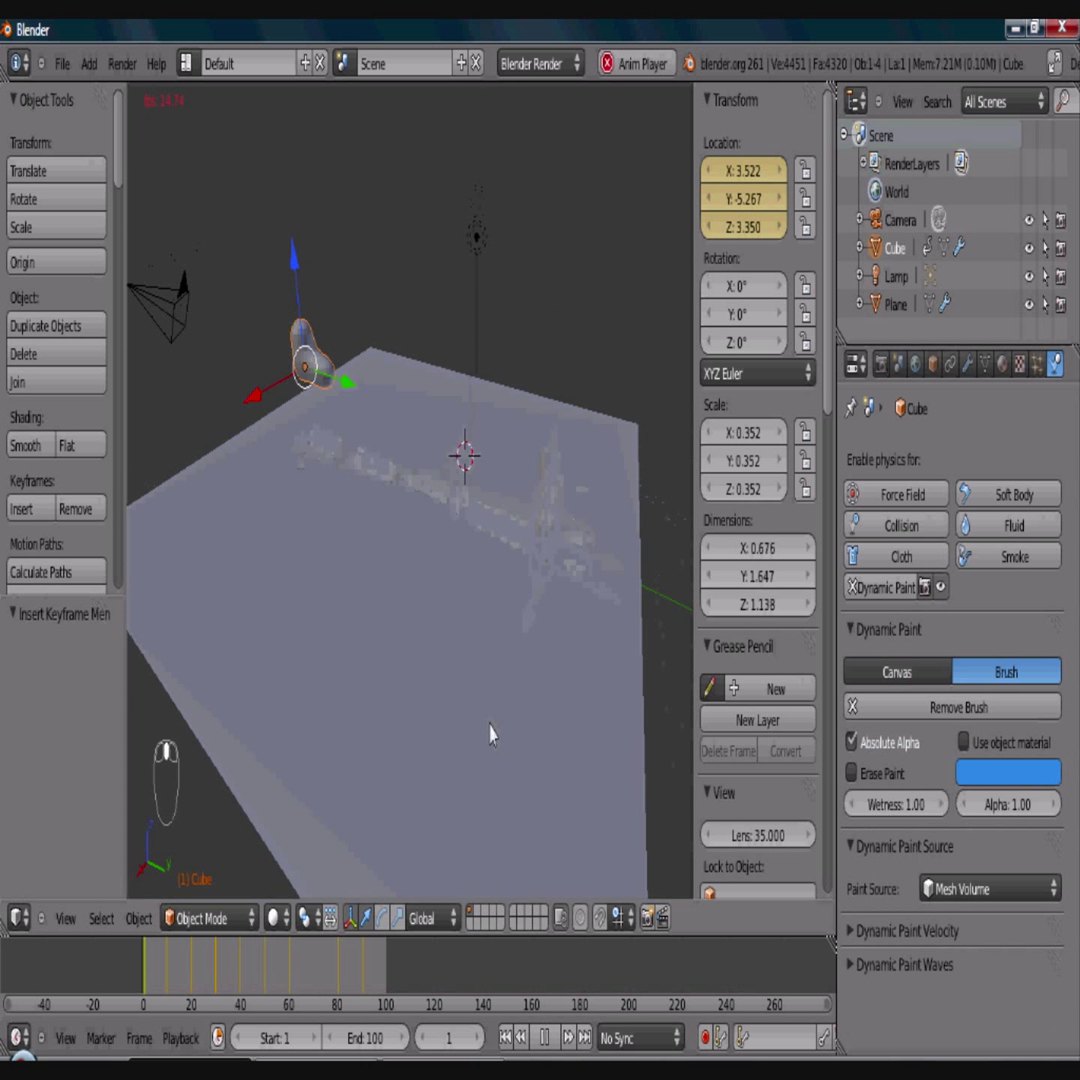
click(537, 1040)
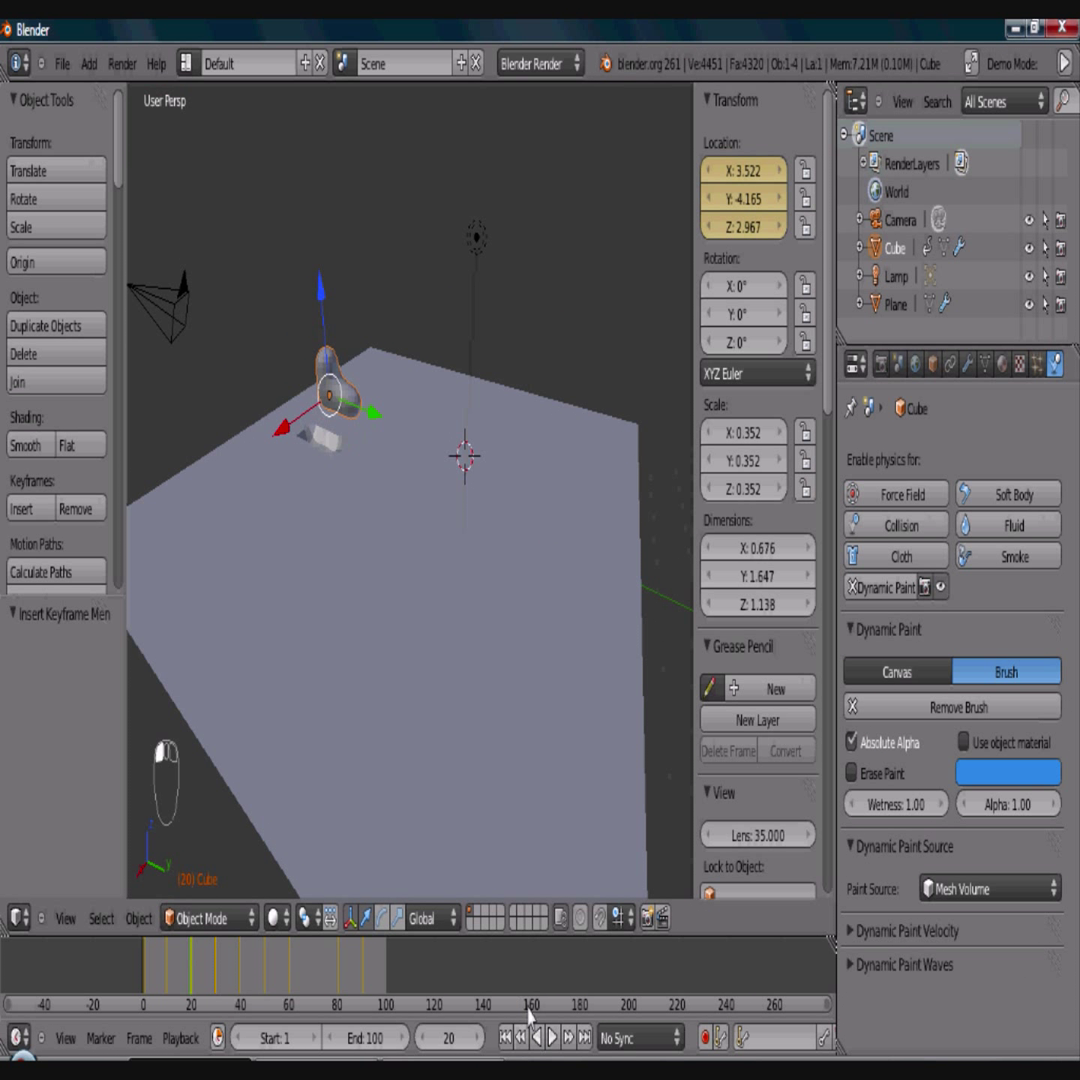
middle_drag(398, 678, 368, 697)
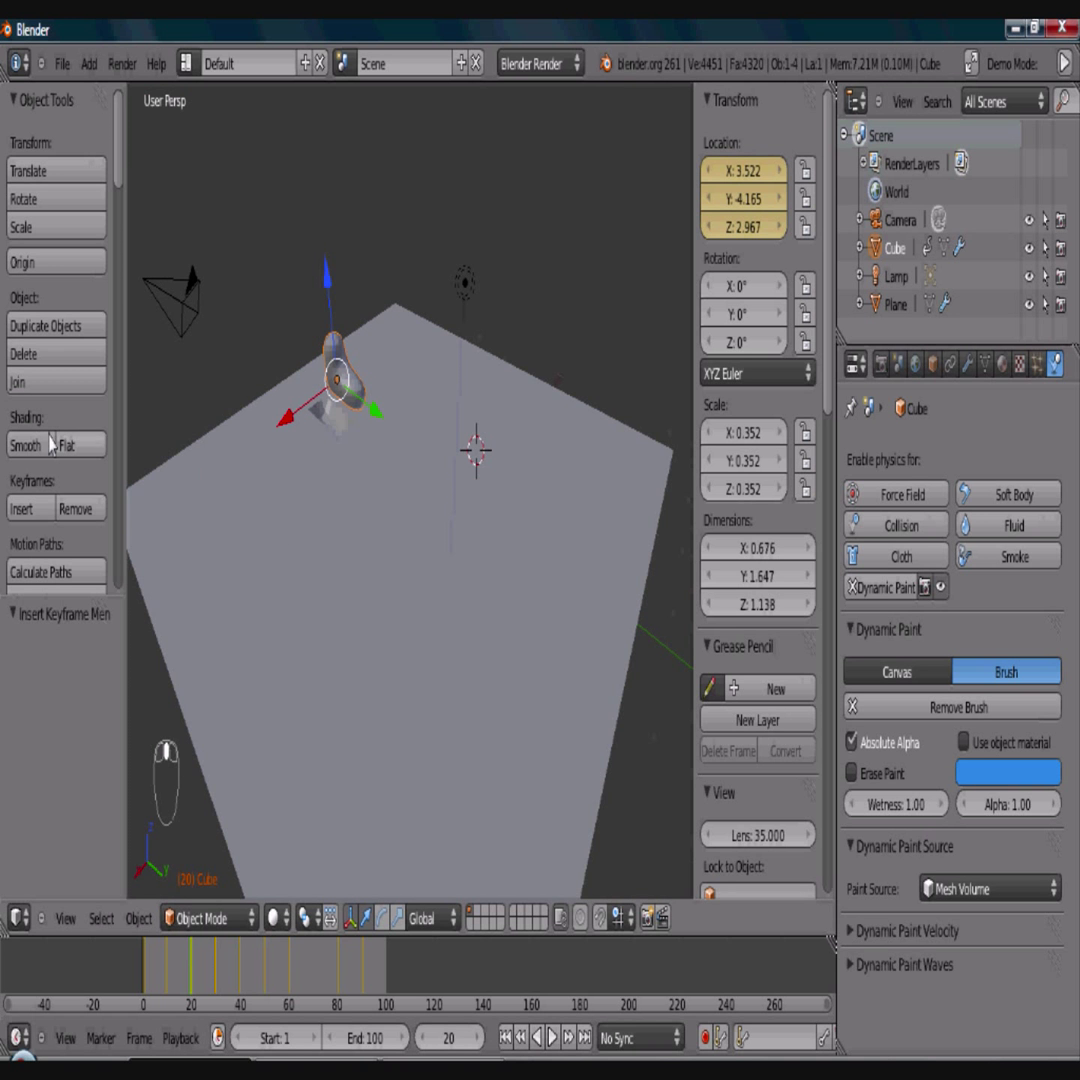
click(25, 445)
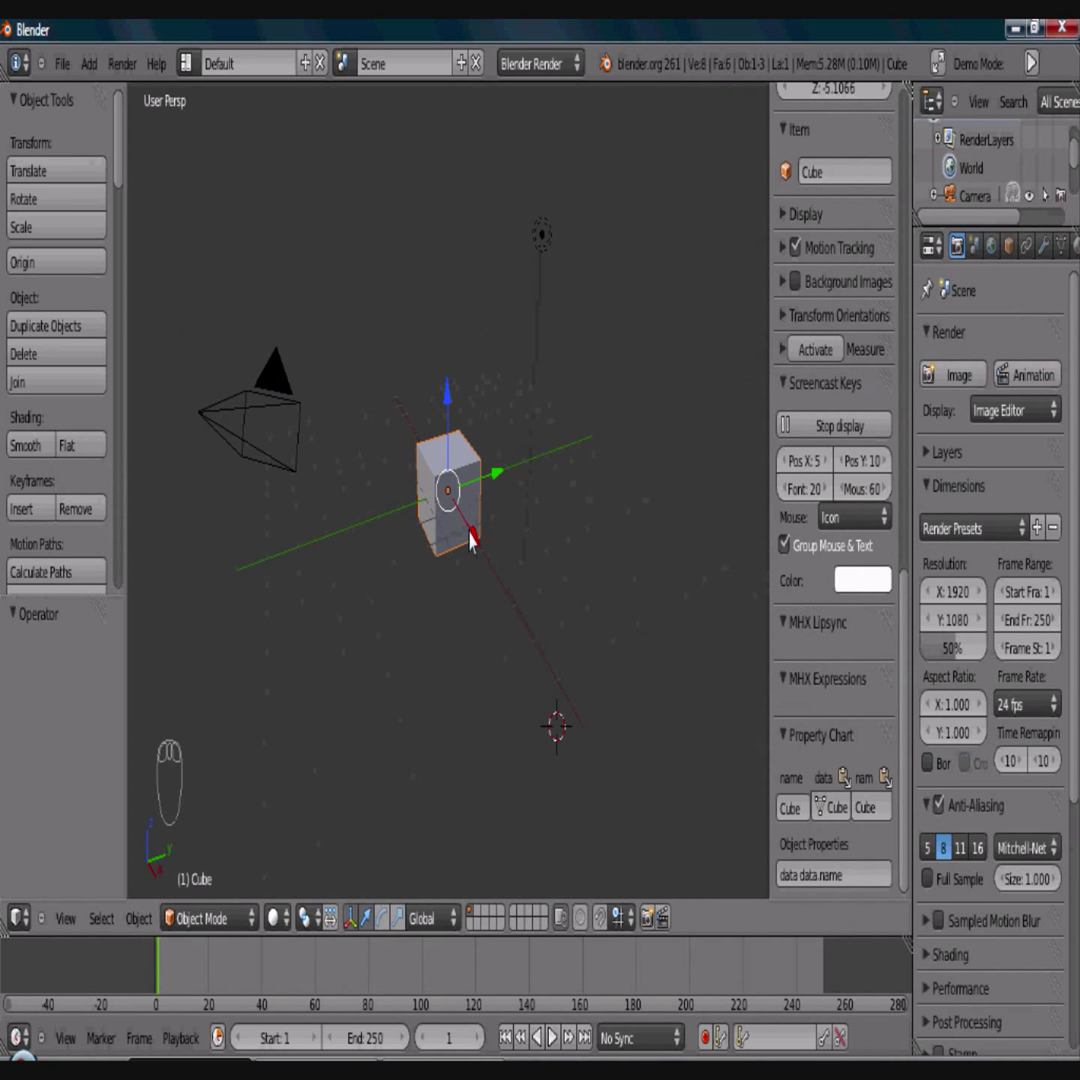
Step: Delete the default cube and add a new plane mesh
key(x)
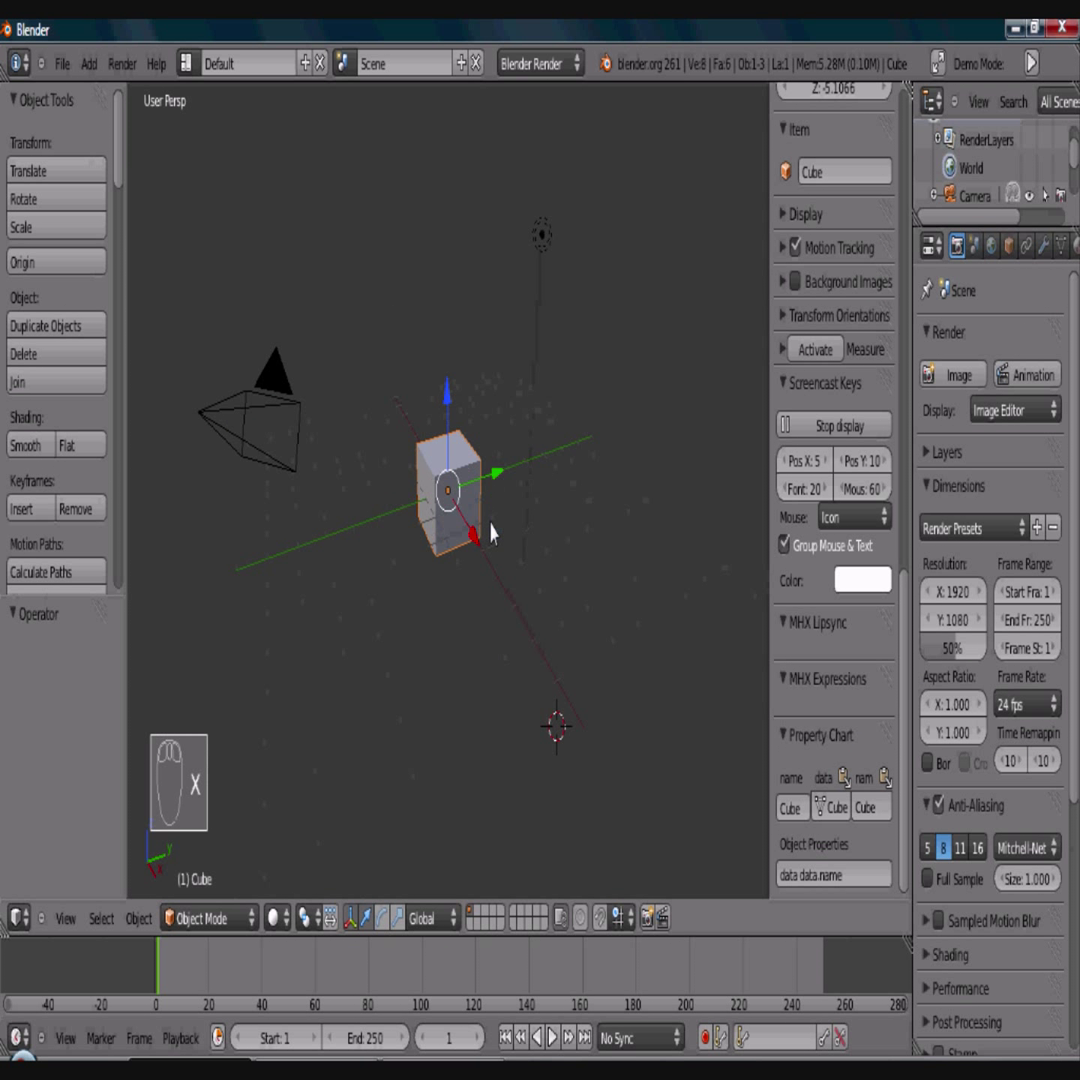
click(462, 523)
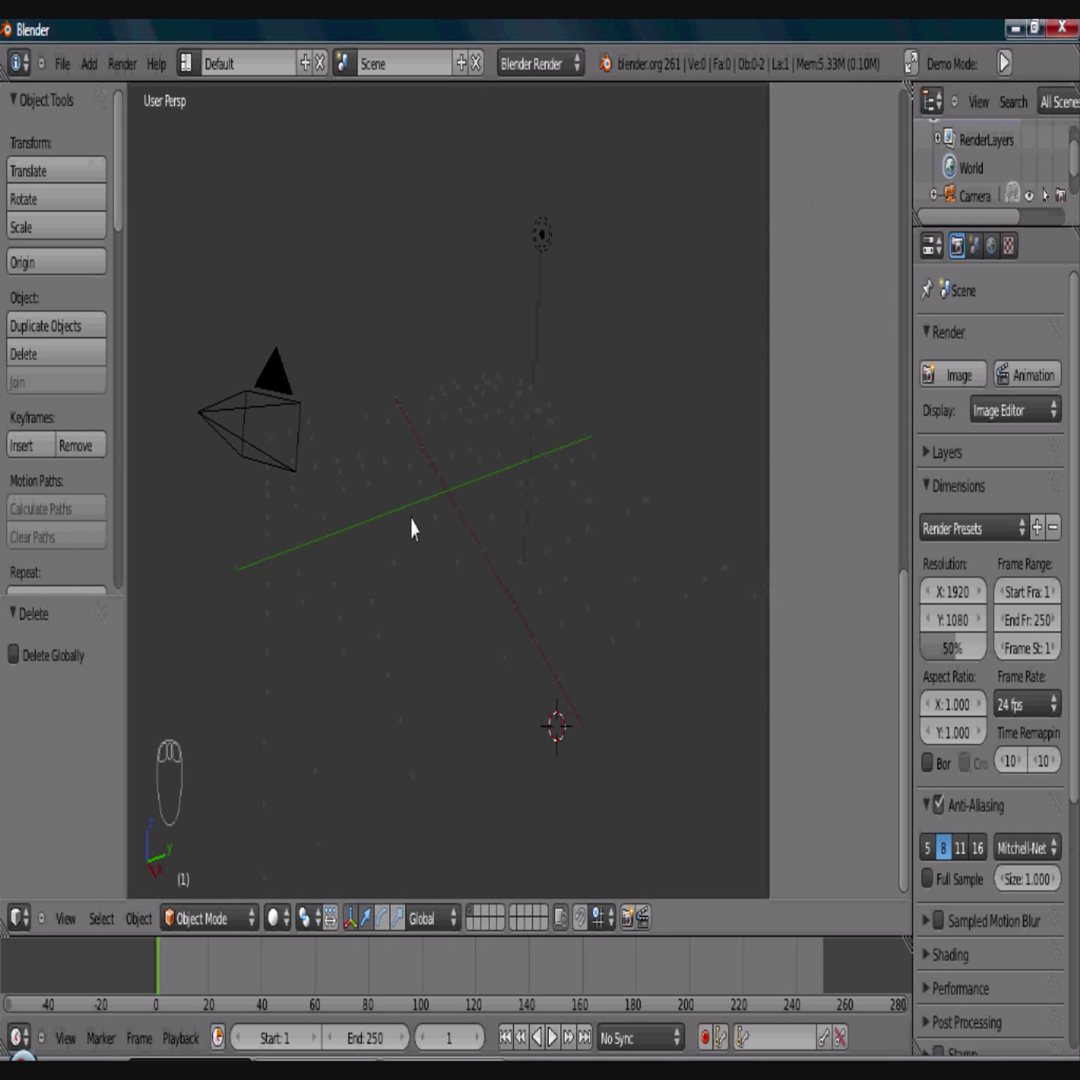
key(shift+a)
mouse_move(420, 534)
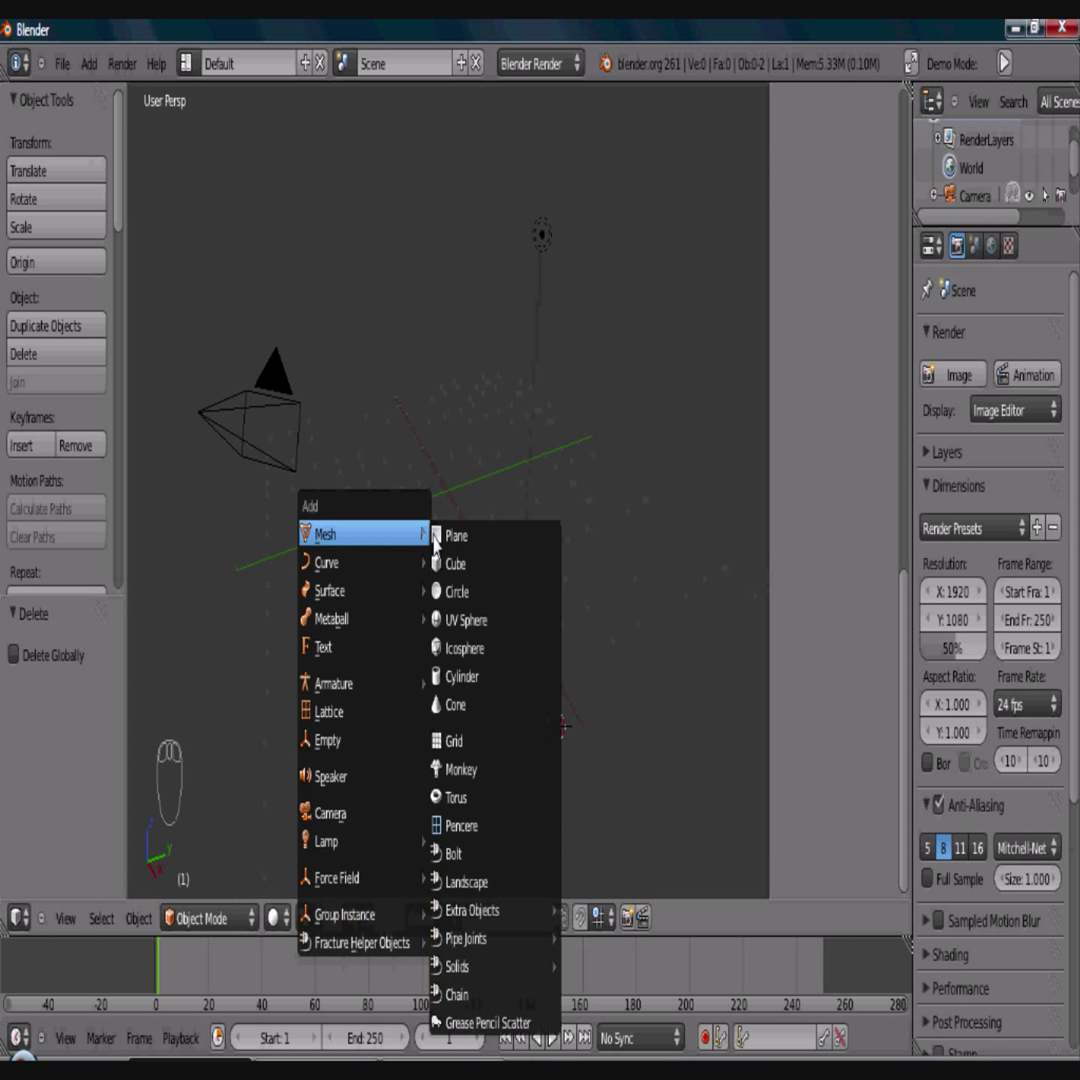
click(449, 540)
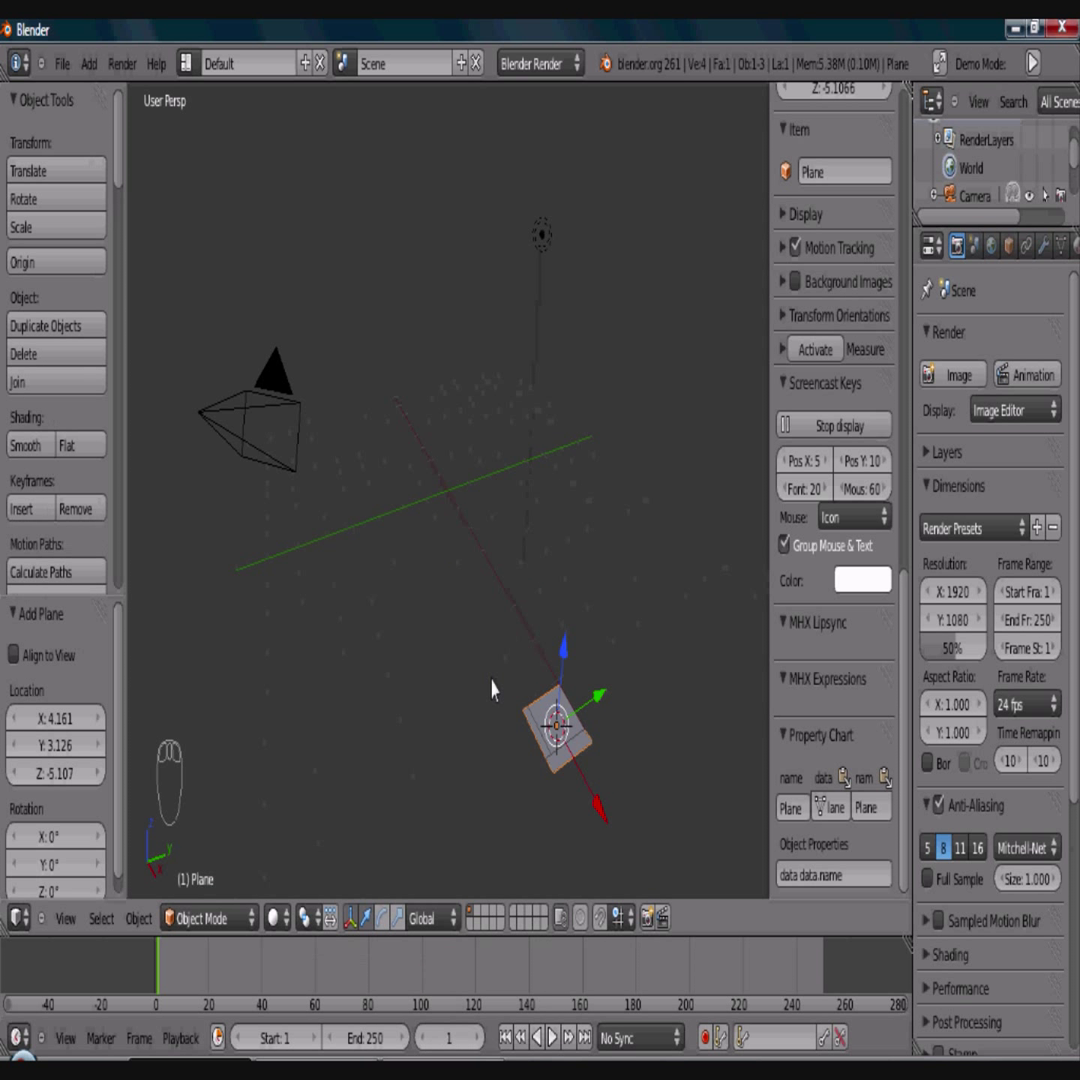
Step: Move the plane along Y and raise it to Z 2.068
key(g)
key(z)
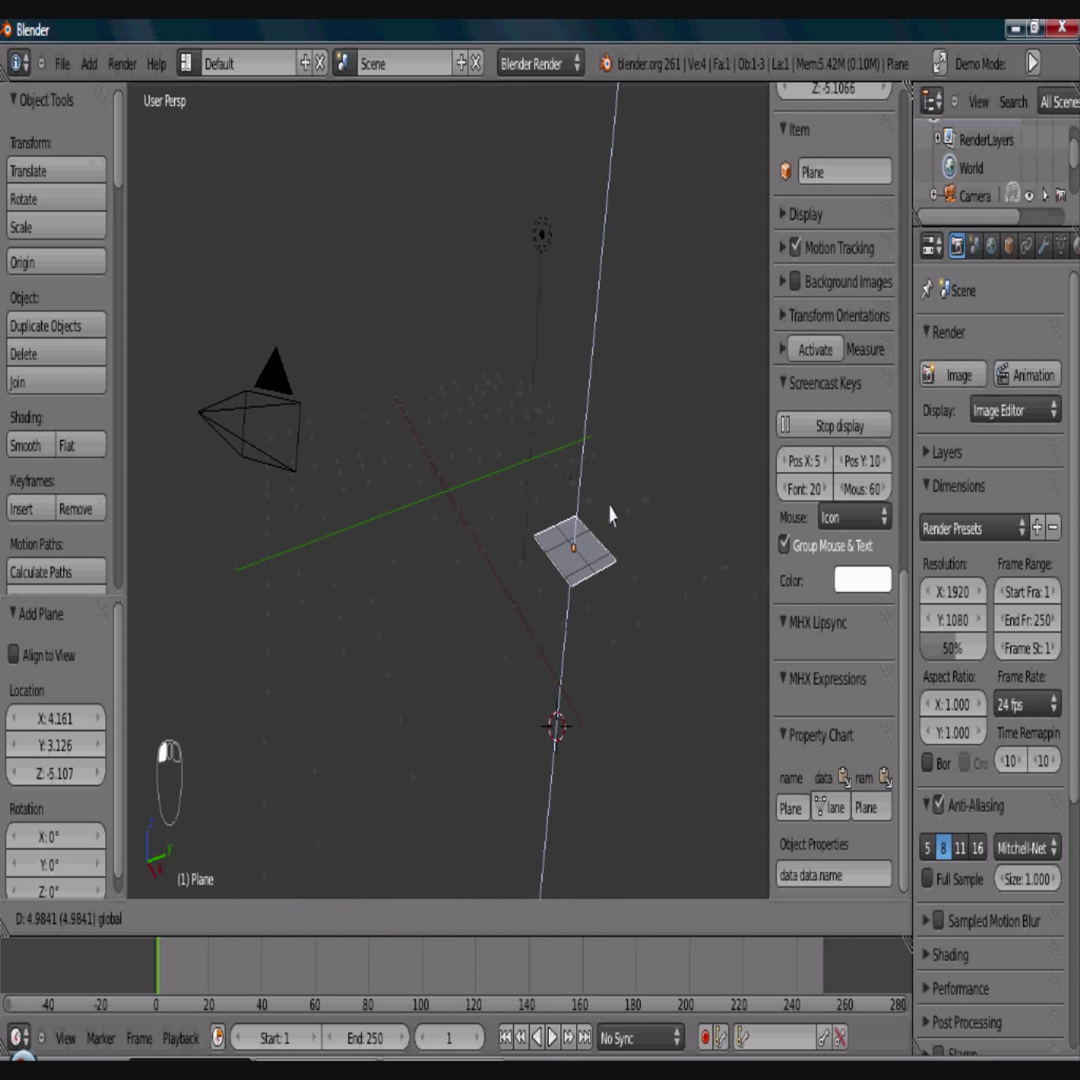
click(610, 515)
key(g)
key(y)
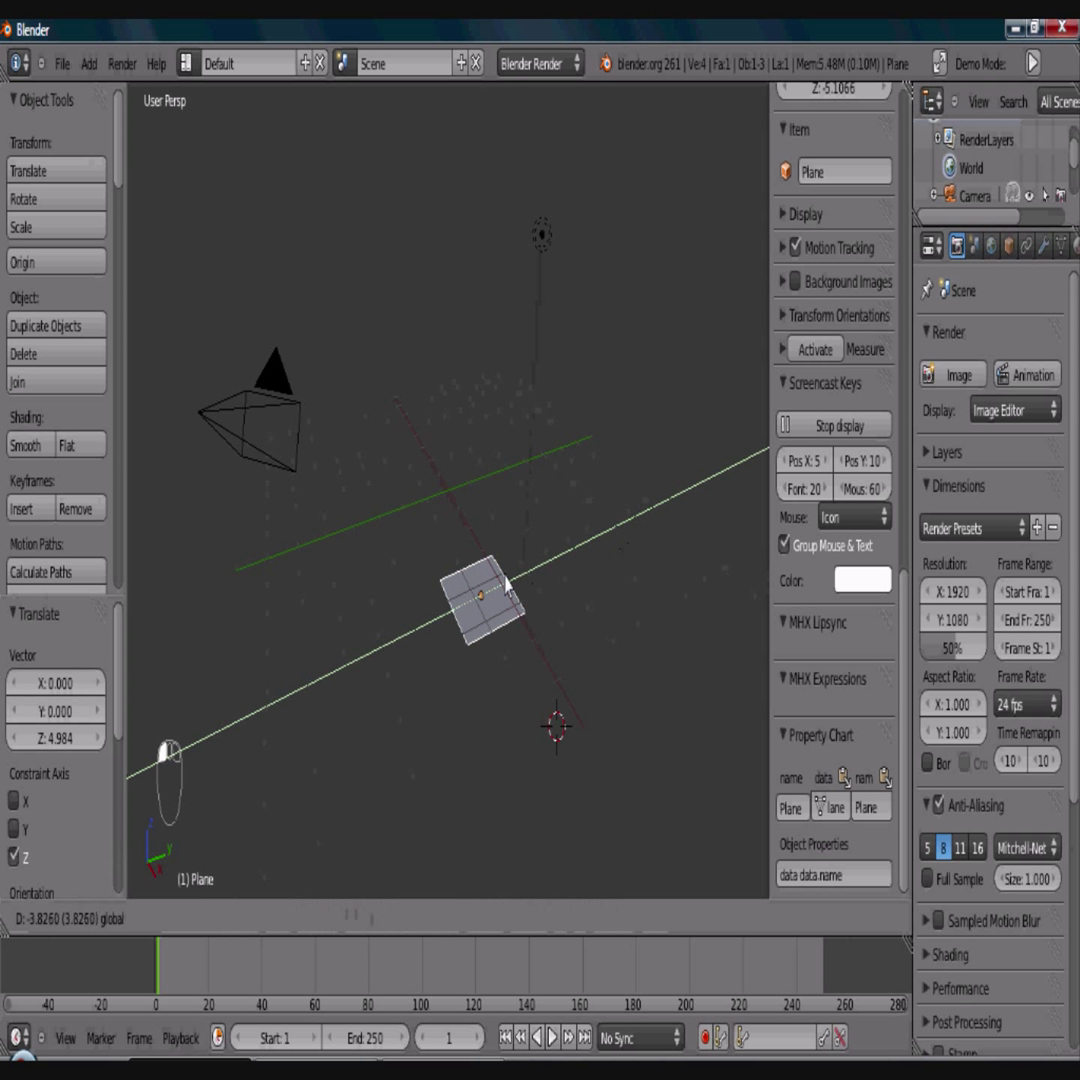
click(472, 537)
key(g)
key(z)
click(465, 440)
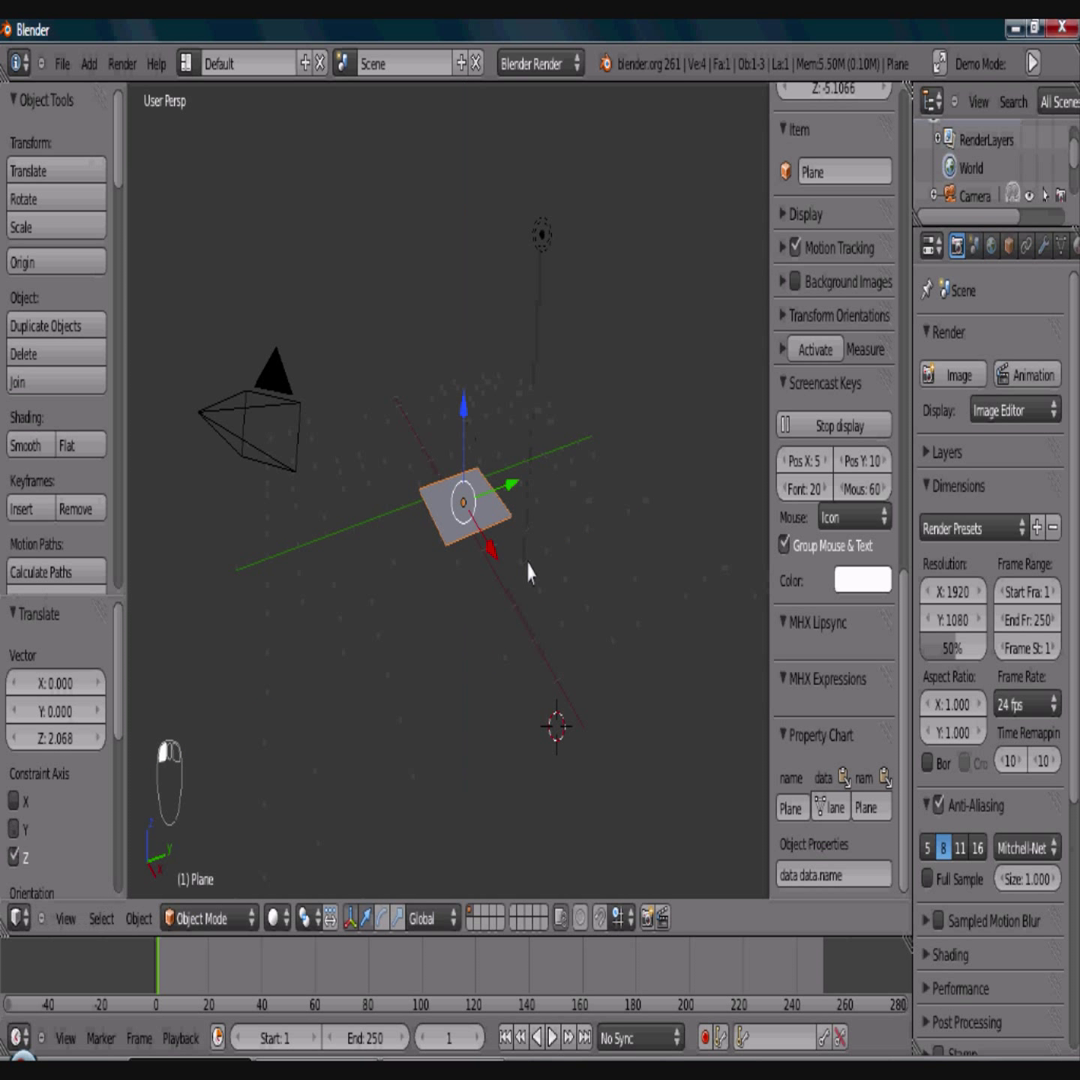
Step: Scale the plane up about fivefold, slide it along X, then scale it by 1.256
key(s)
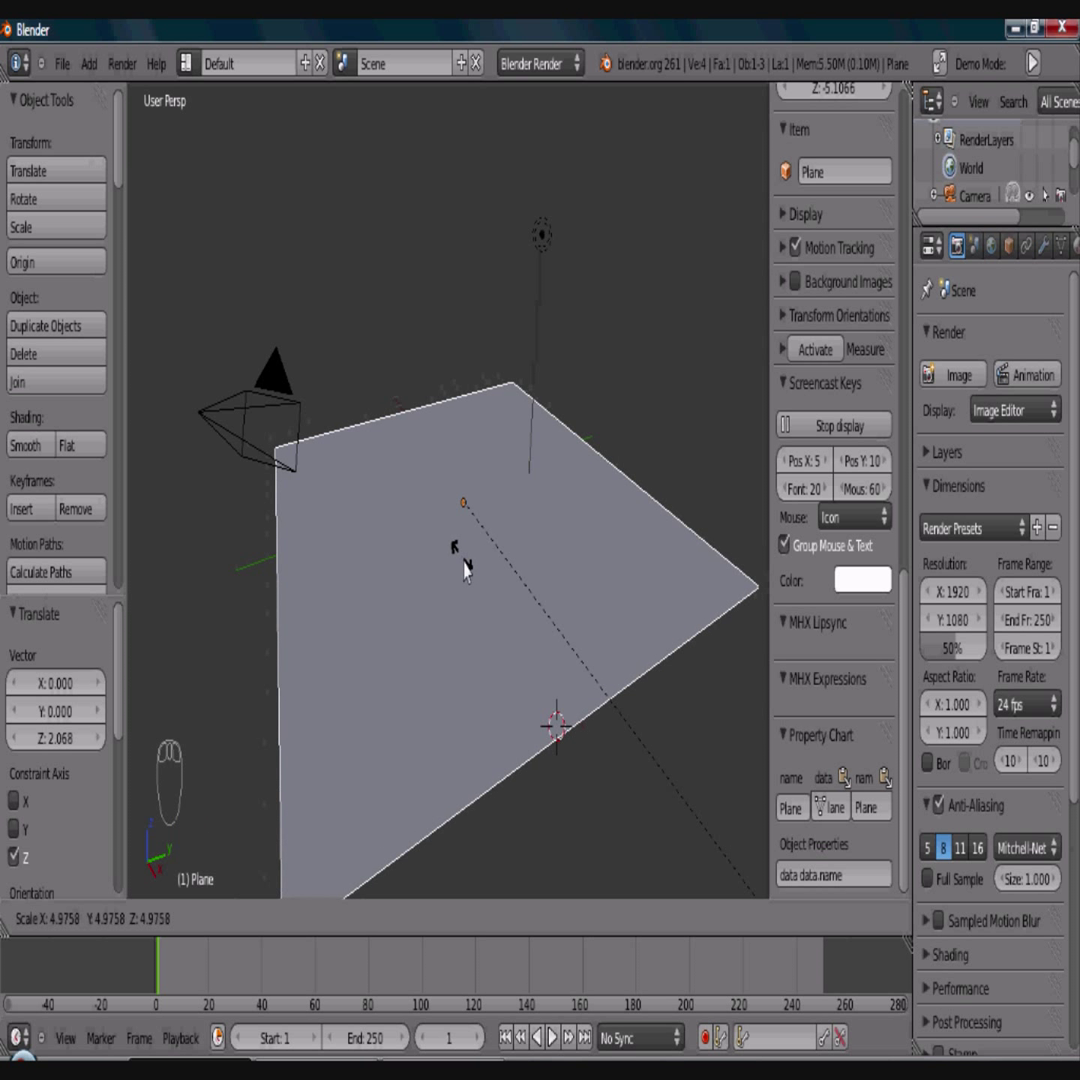
click(465, 568)
mouse_move(497, 547)
mouse_down()
mouse_move(460, 500)
mouse_move(478, 550)
mouse_up()
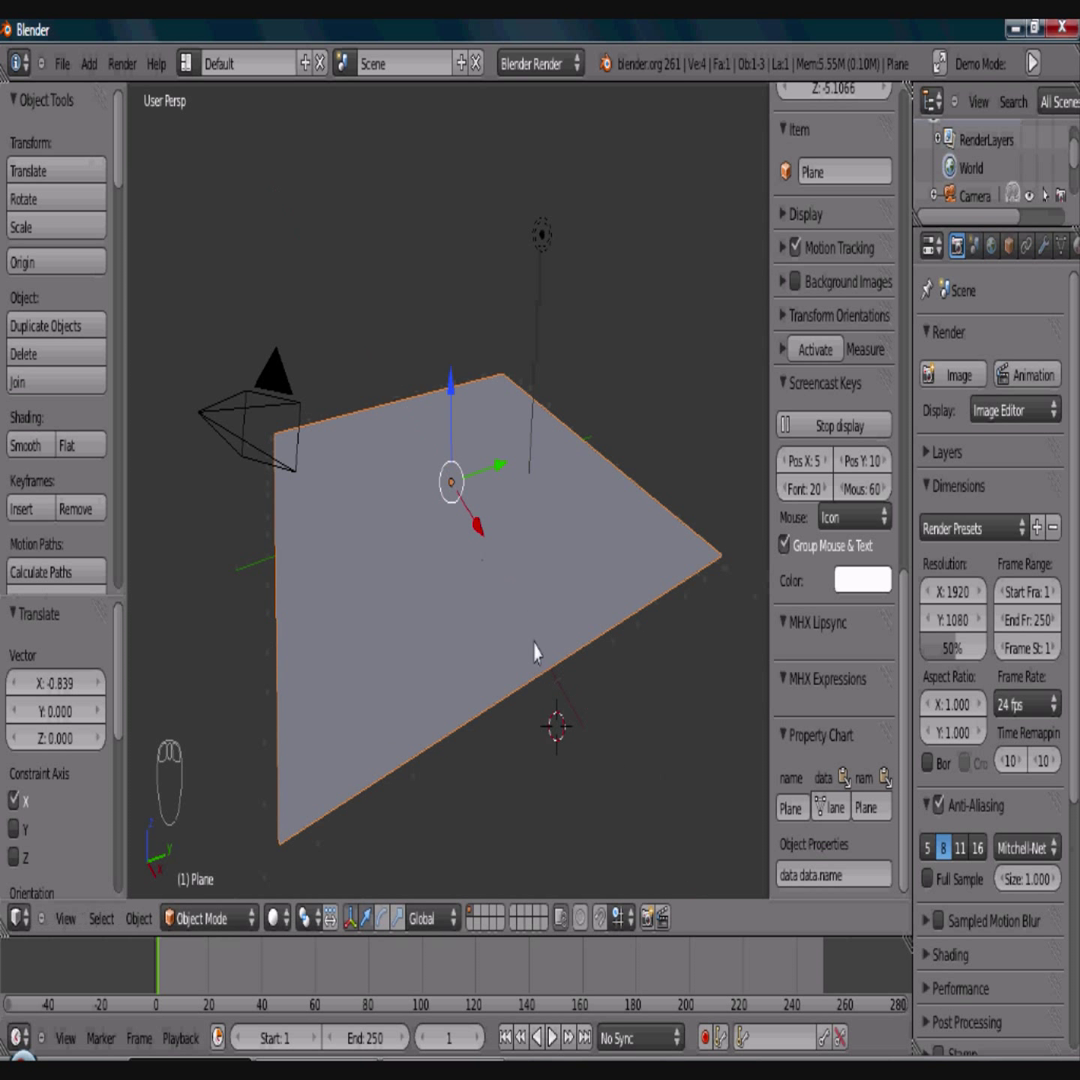
key(s)
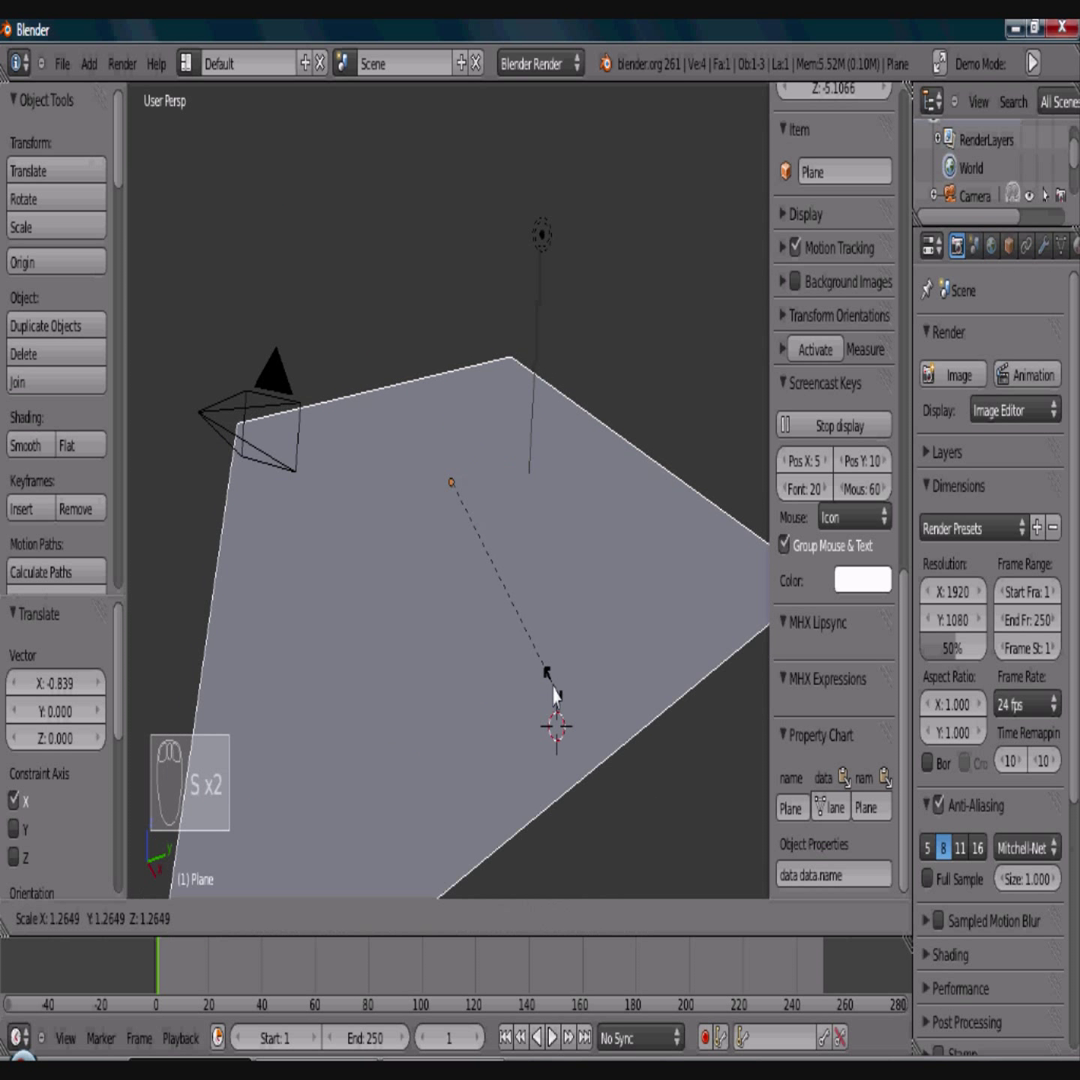
click(555, 693)
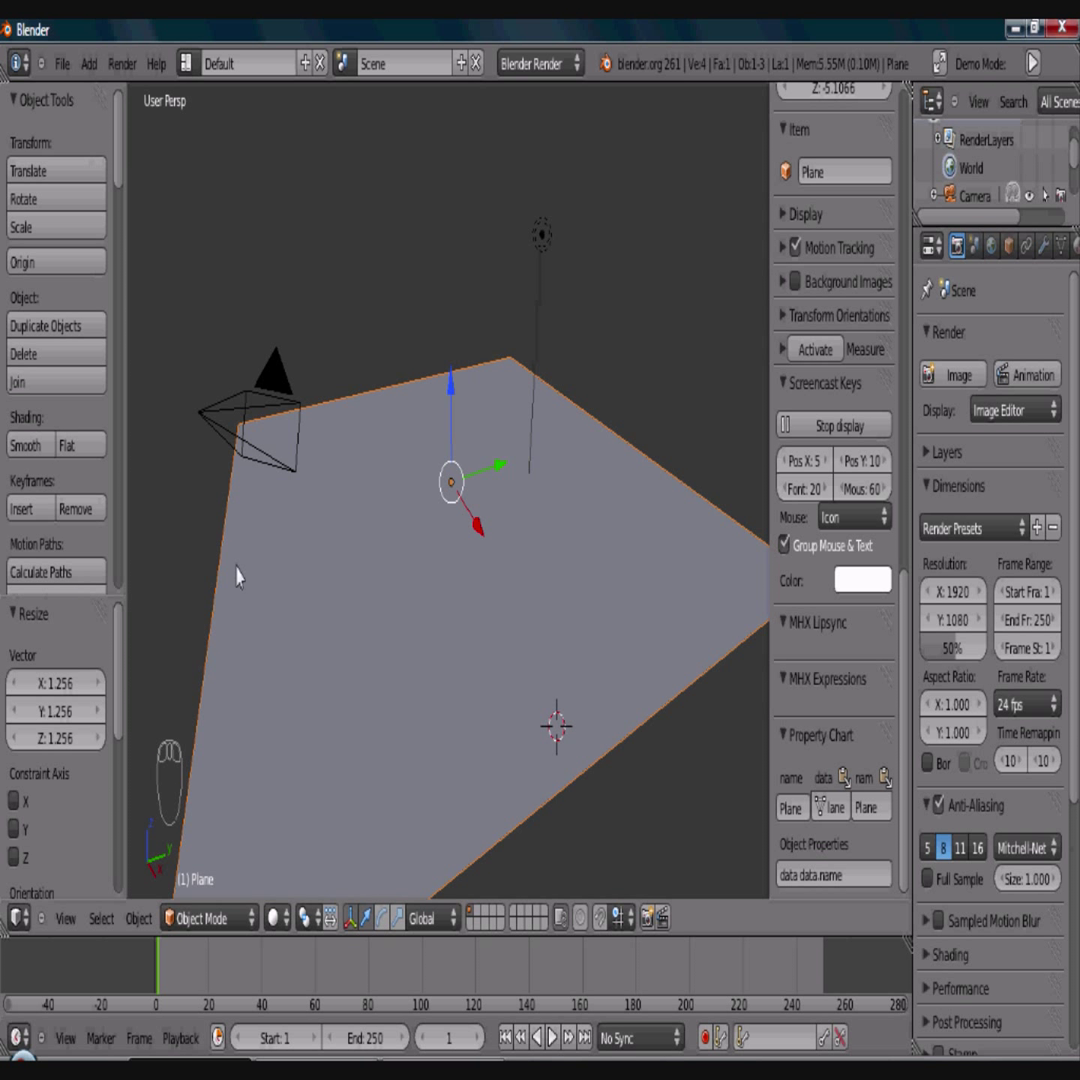
key(Tab)
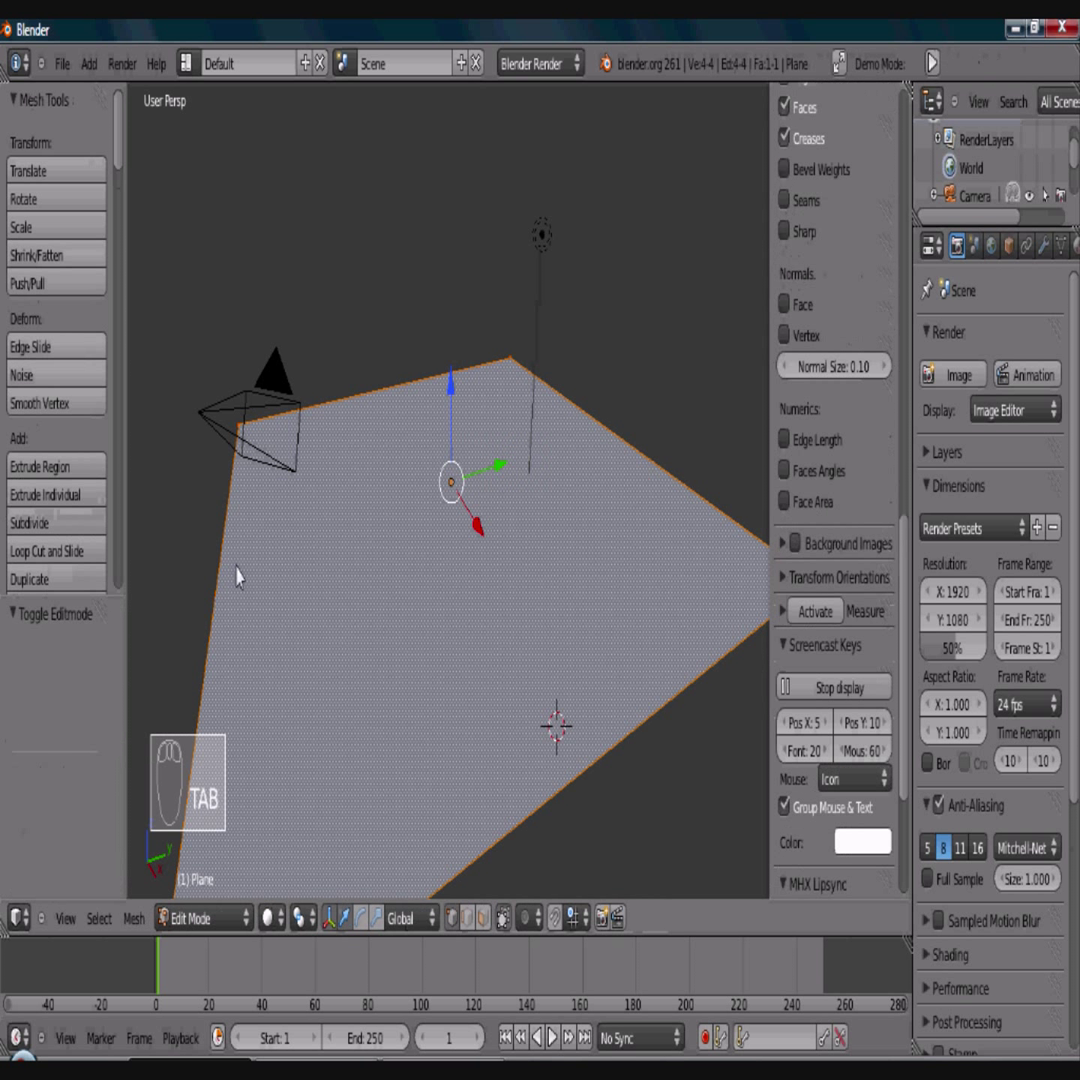
Step: Subdivide the plane repeatedly into a 4096-face grid, then return to Object Mode
click(72, 523)
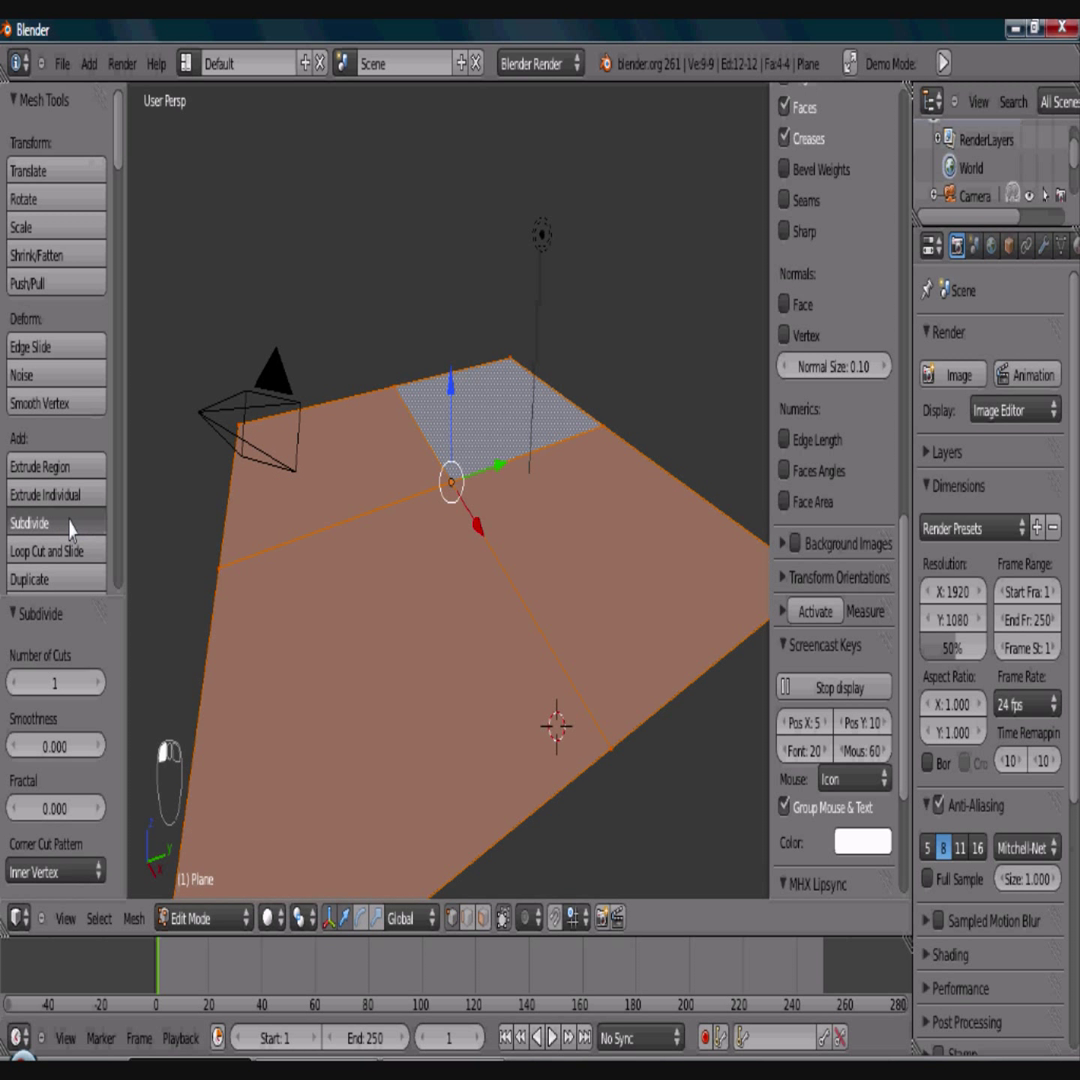
click(72, 523)
click(72, 523)
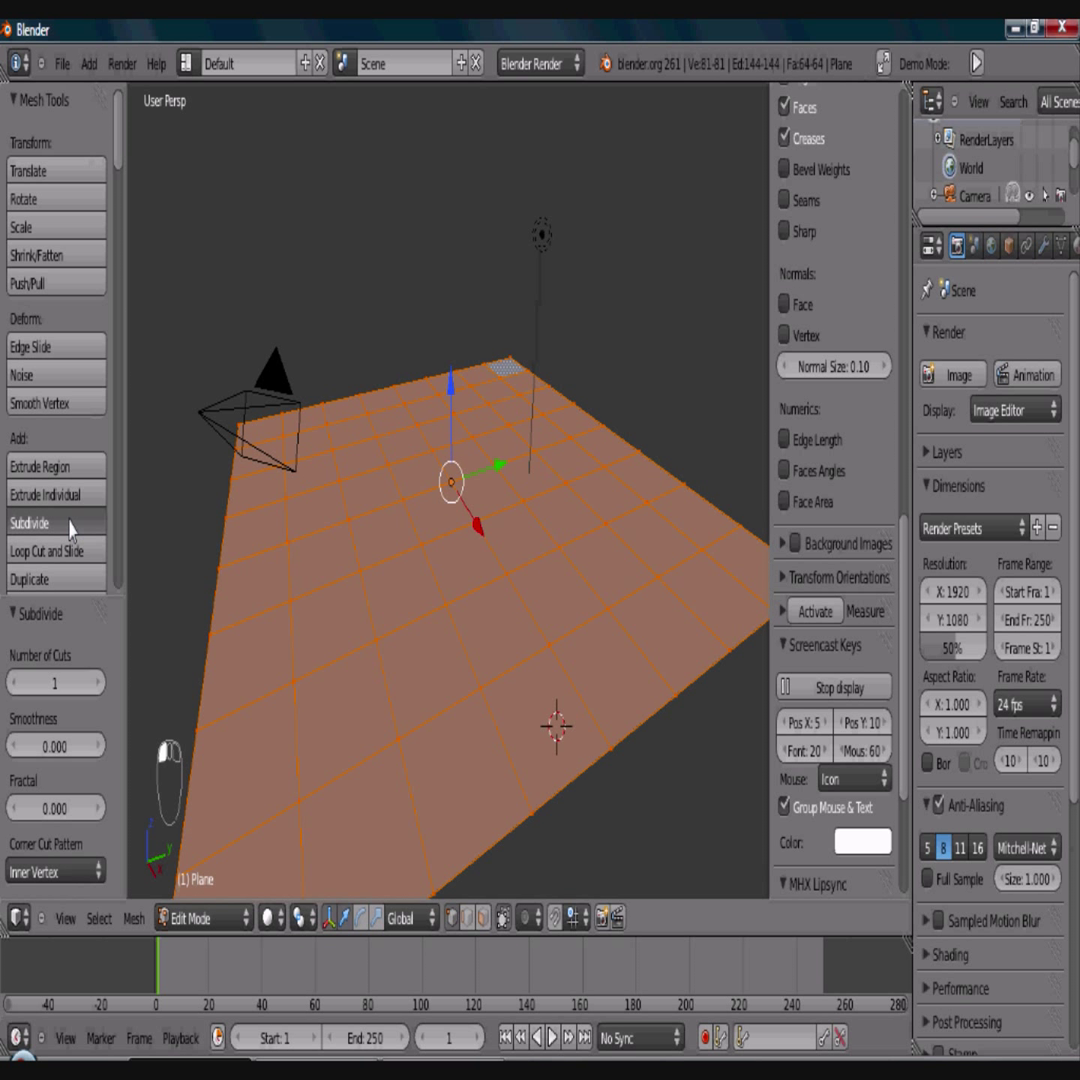
click(72, 523)
click(72, 523)
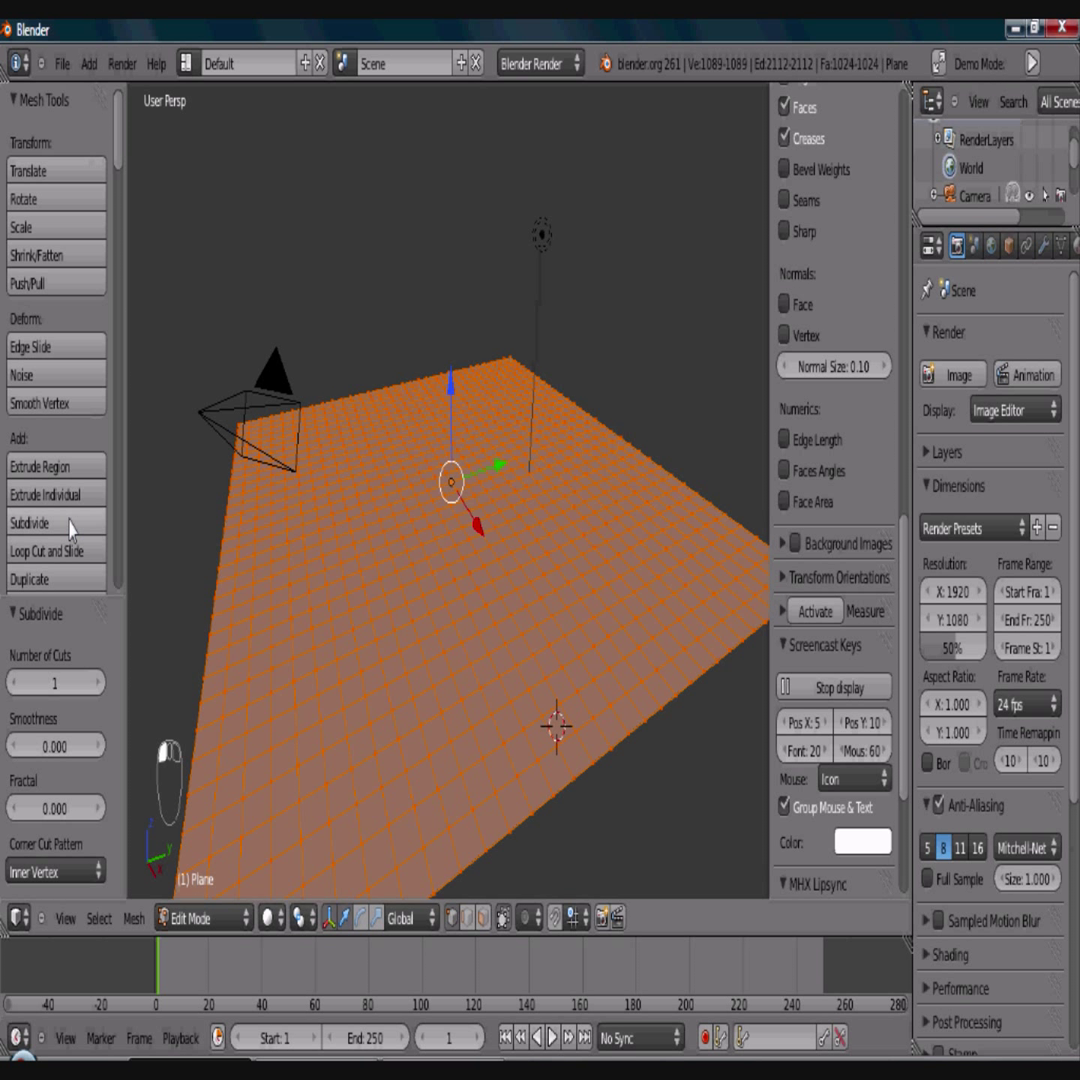
click(72, 523)
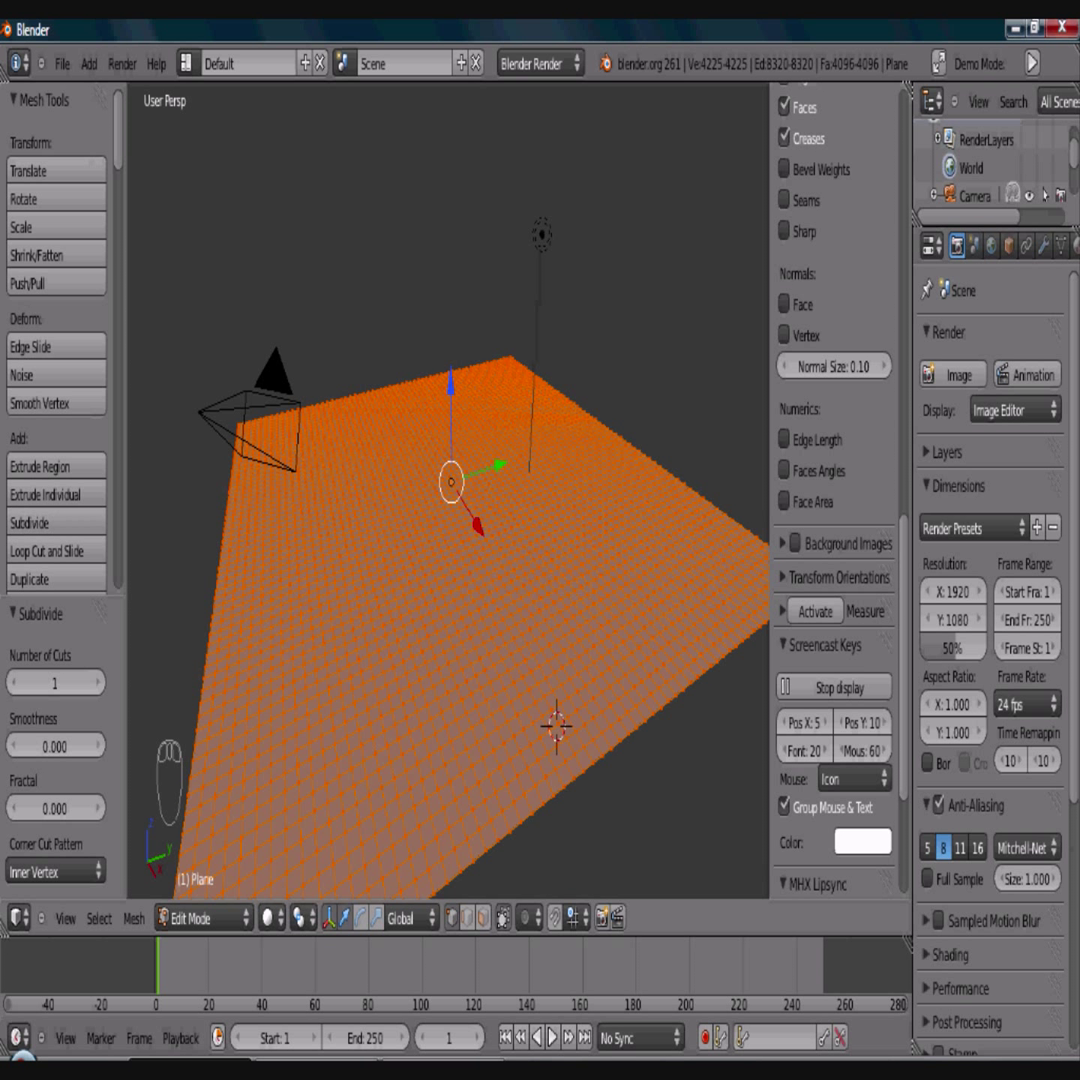
key(Tab)
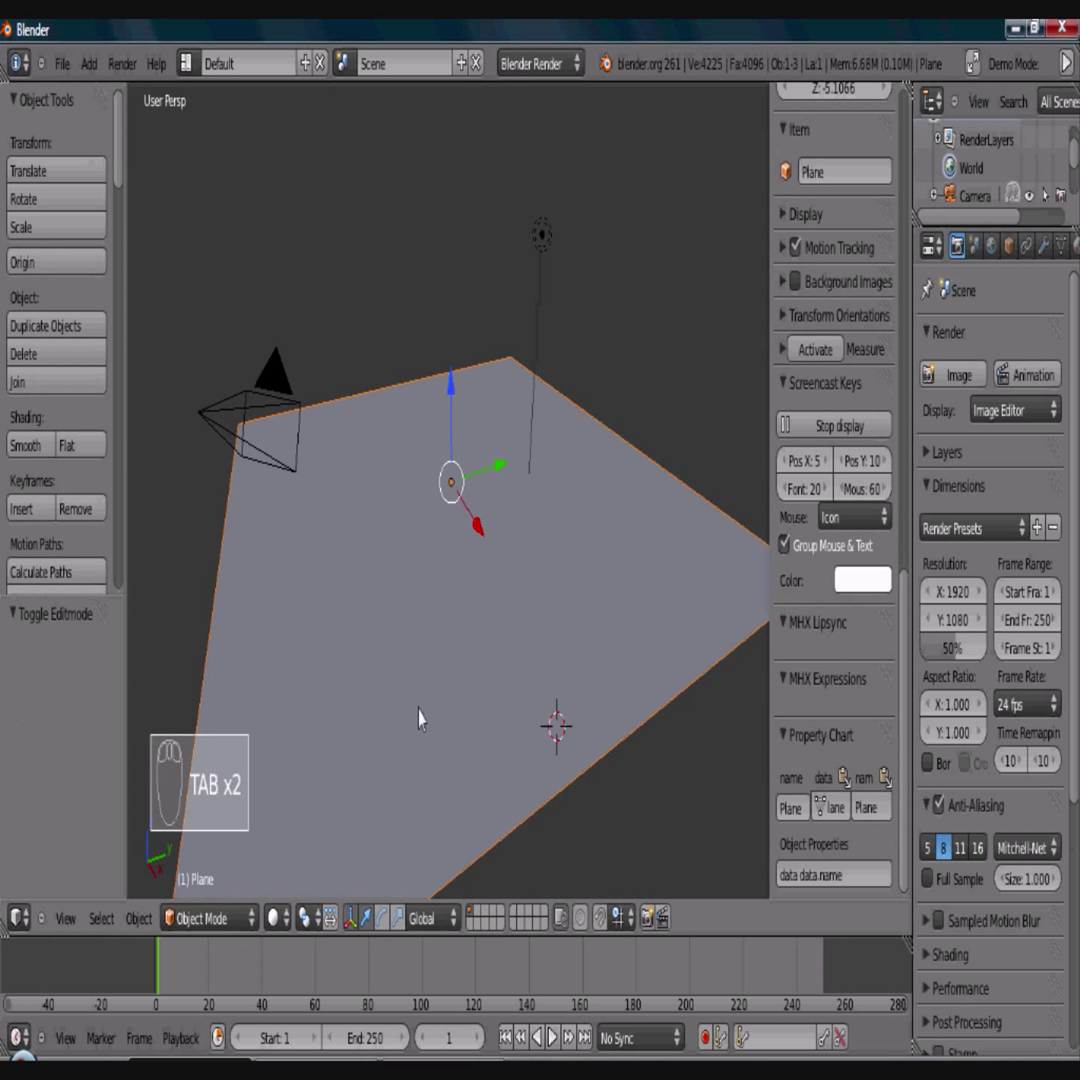
key(super)
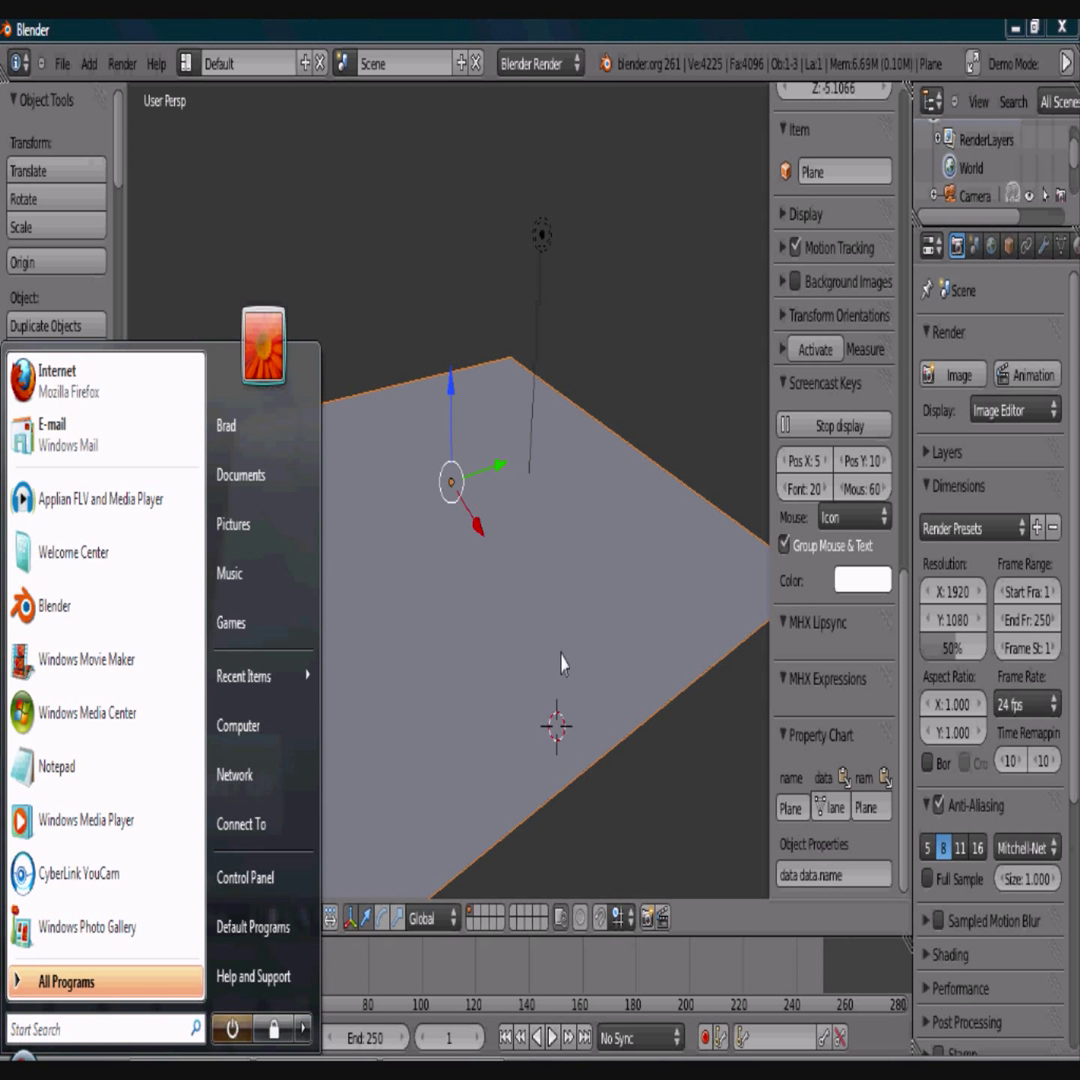
key(super)
middle_drag(593, 735, 566, 744)
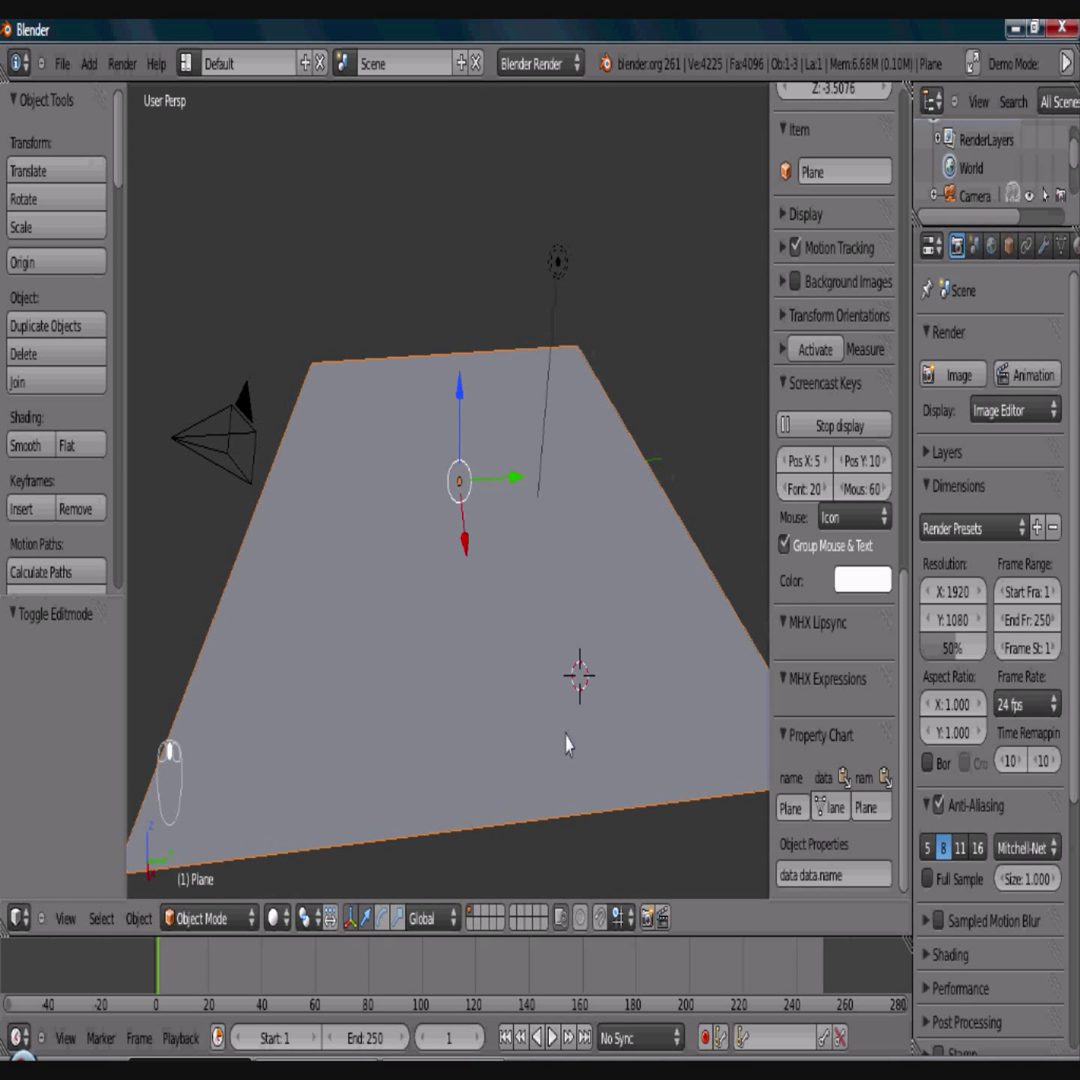
Step: Place the 3D cursor near the plane's centre and add a cube there
click(471, 434)
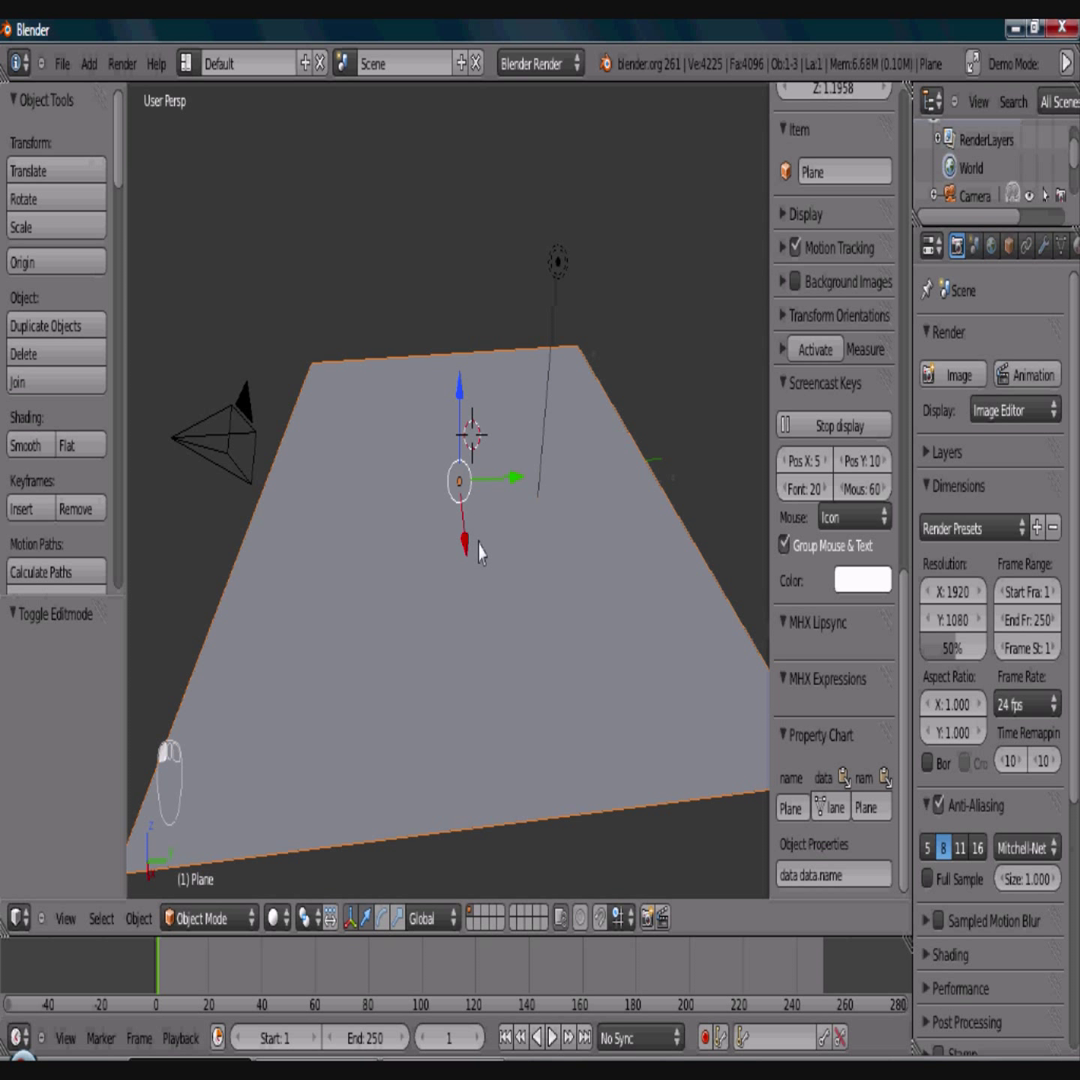
key(shift+a)
mouse_move(480, 548)
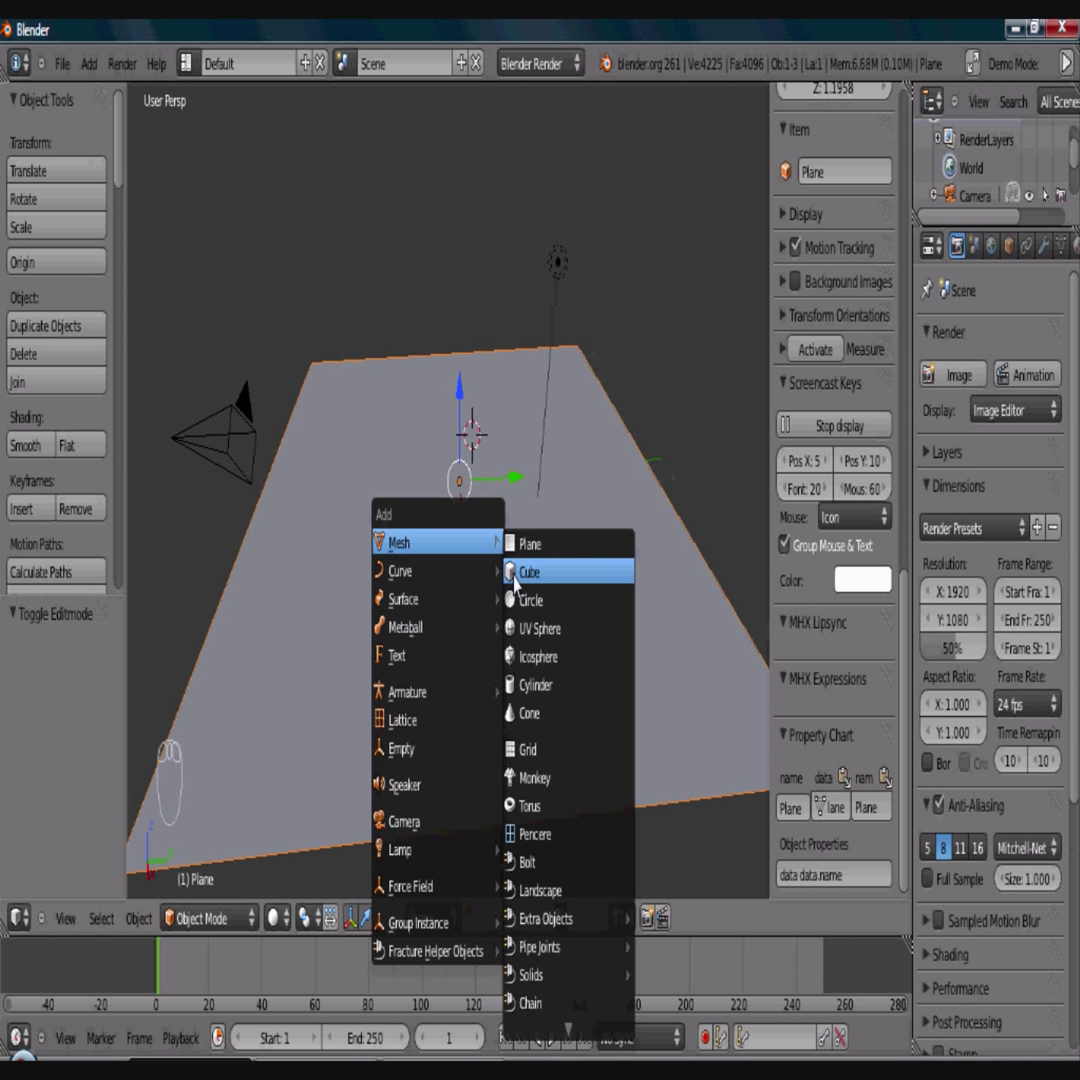
click(513, 575)
Step: Lift the cube above the plane and offset it along X and Y
key(g)
key(z)
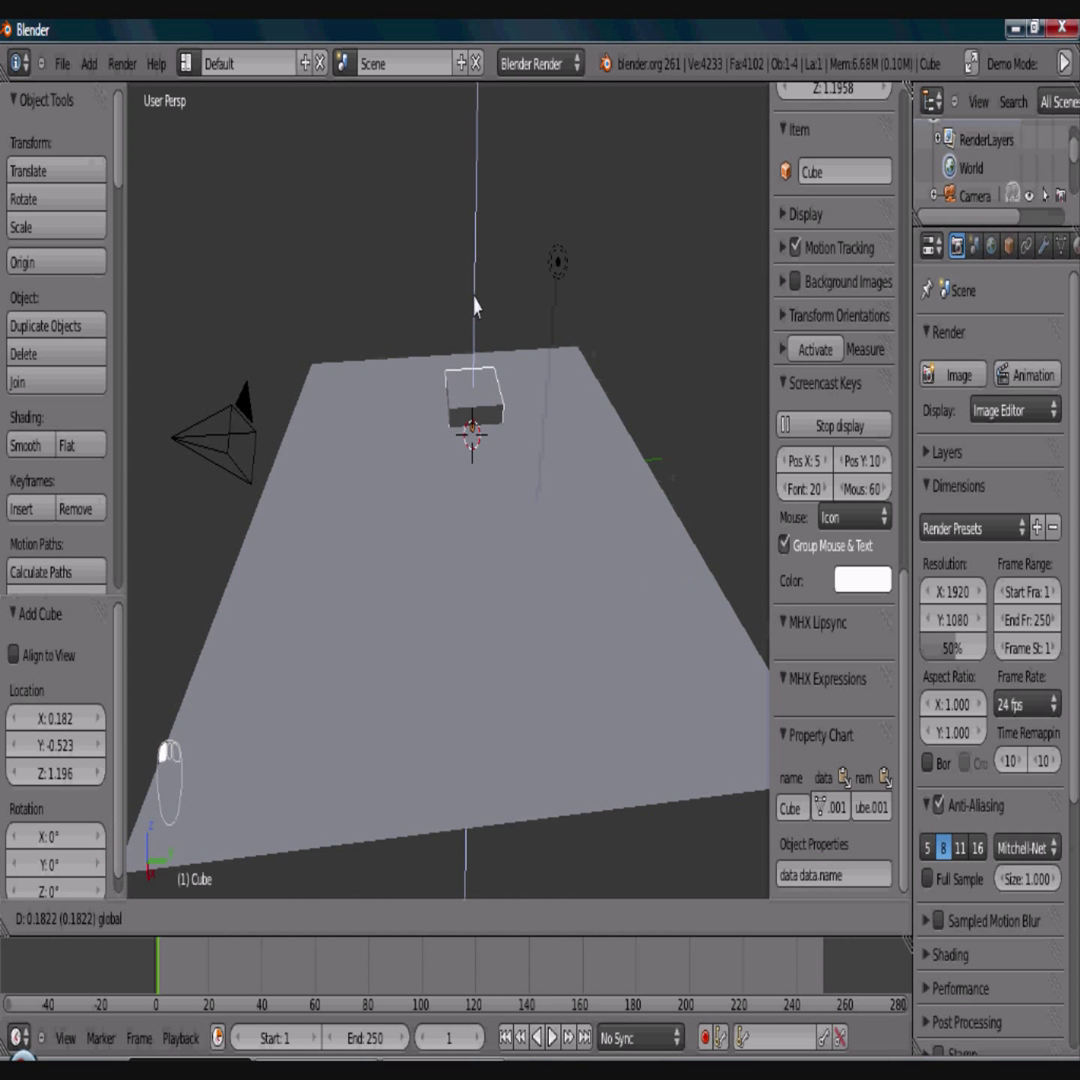
click(473, 258)
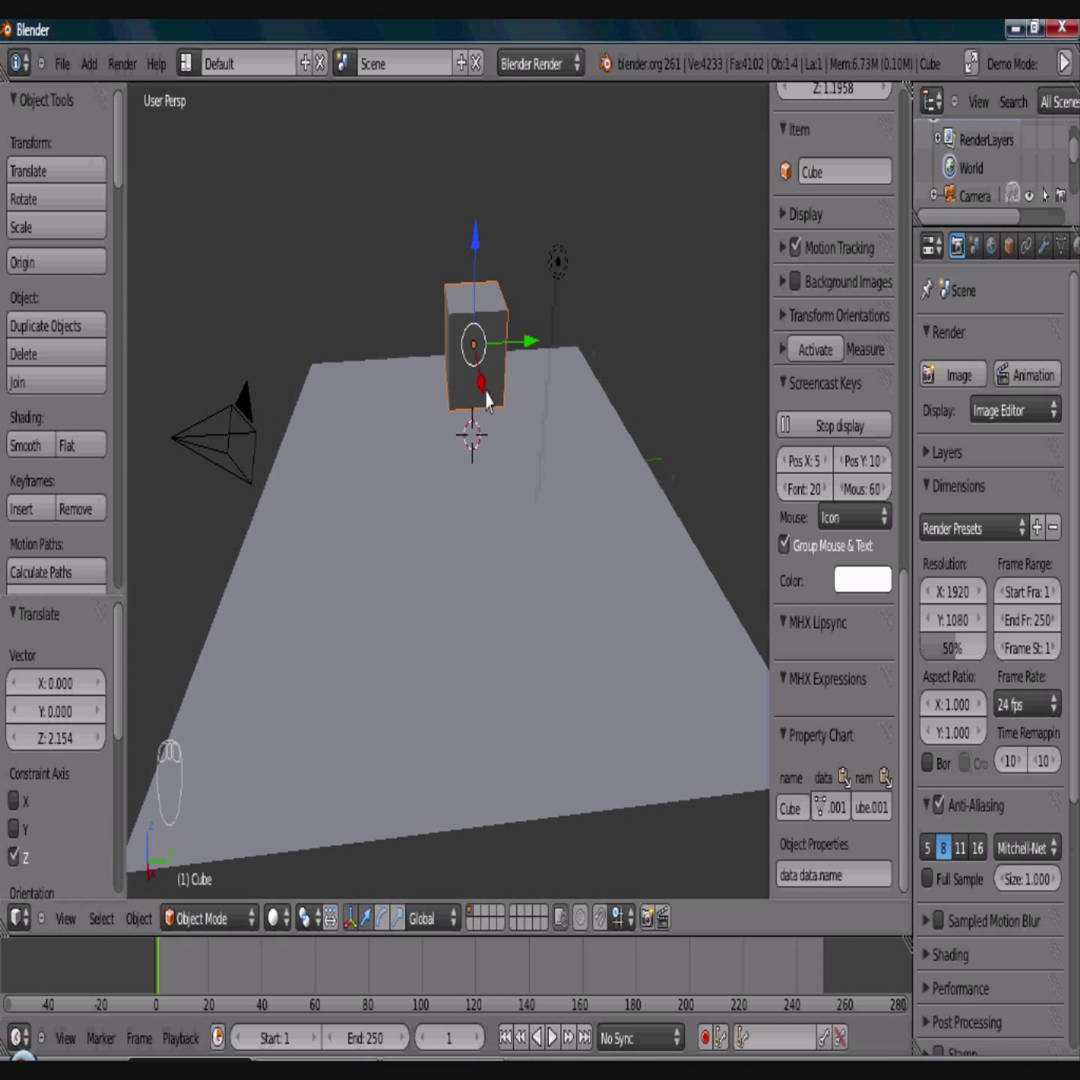
key(g)
key(x)
click(529, 444)
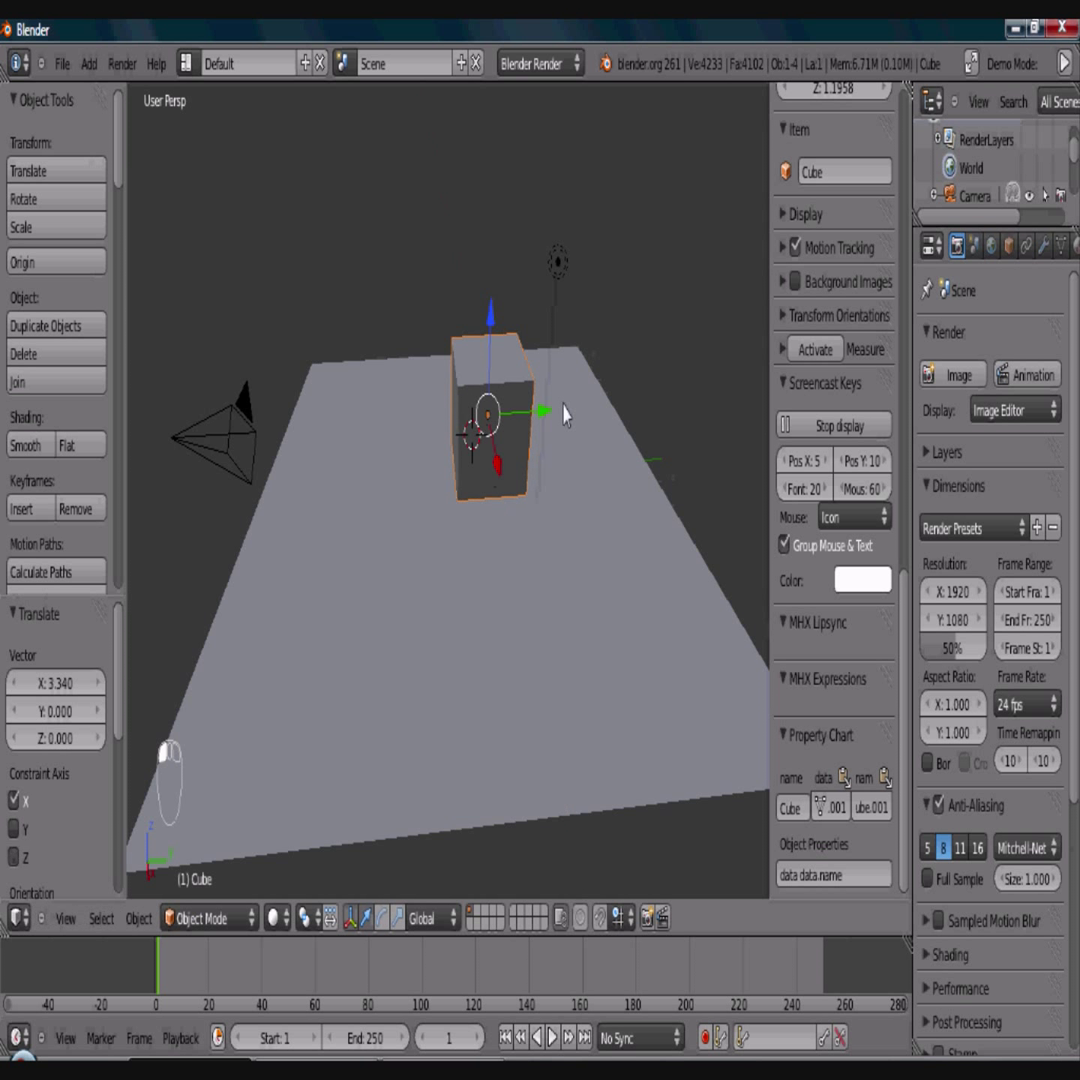
key(g)
key(y)
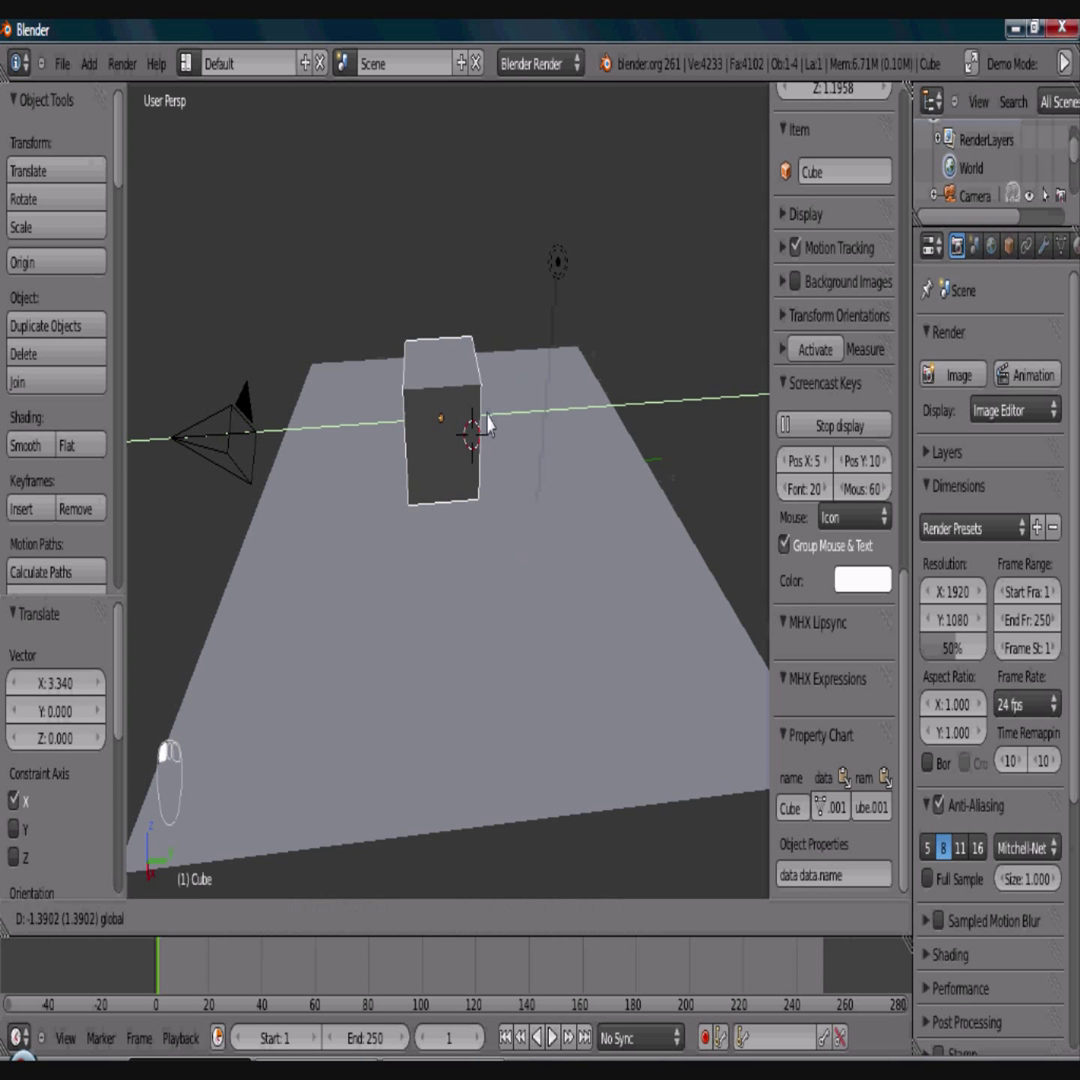
click(485, 440)
middle_drag(485, 440, 464, 522)
Step: In face select mode, extrude the cube's side face outward
key(Tab)
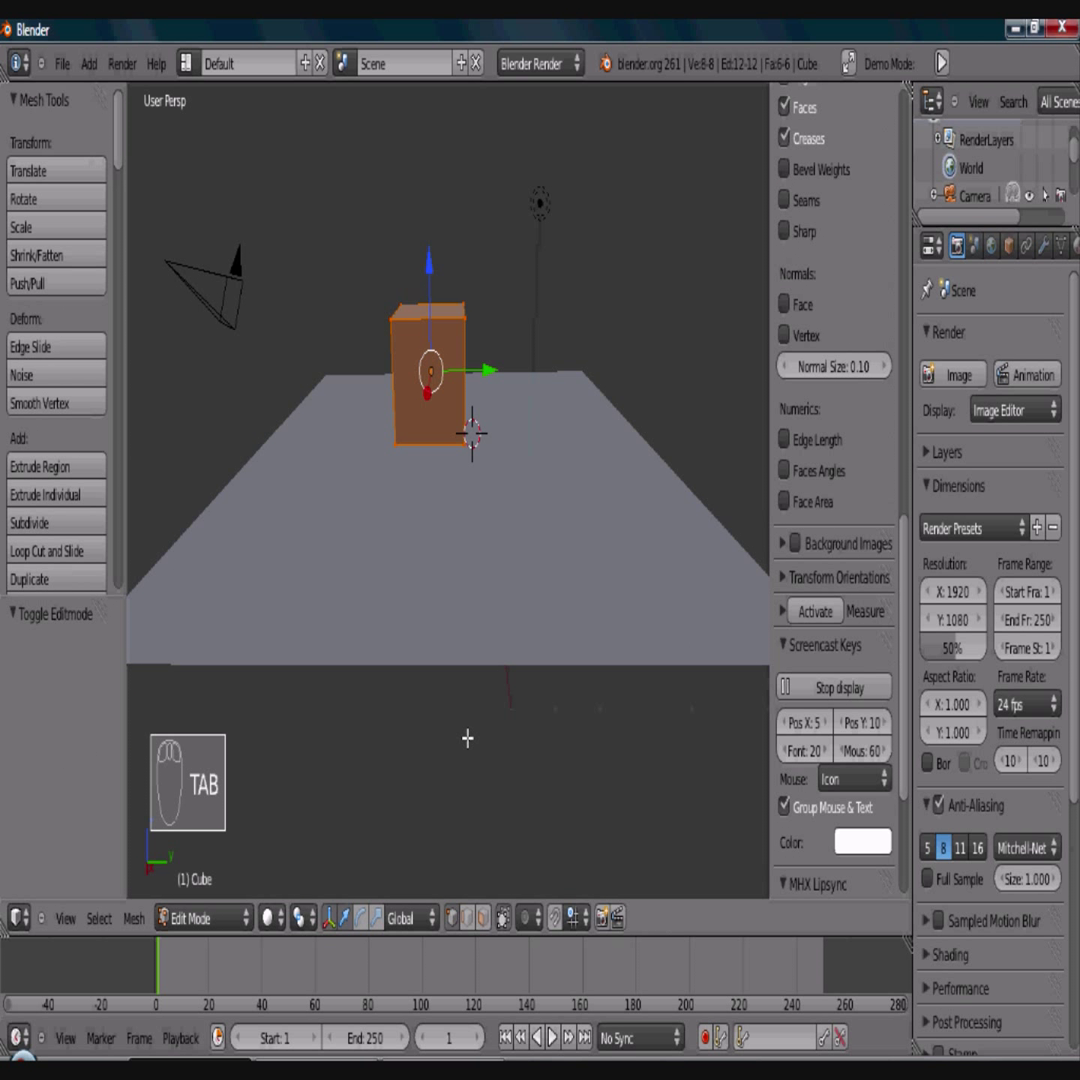
middle_drag(467, 738, 436, 740)
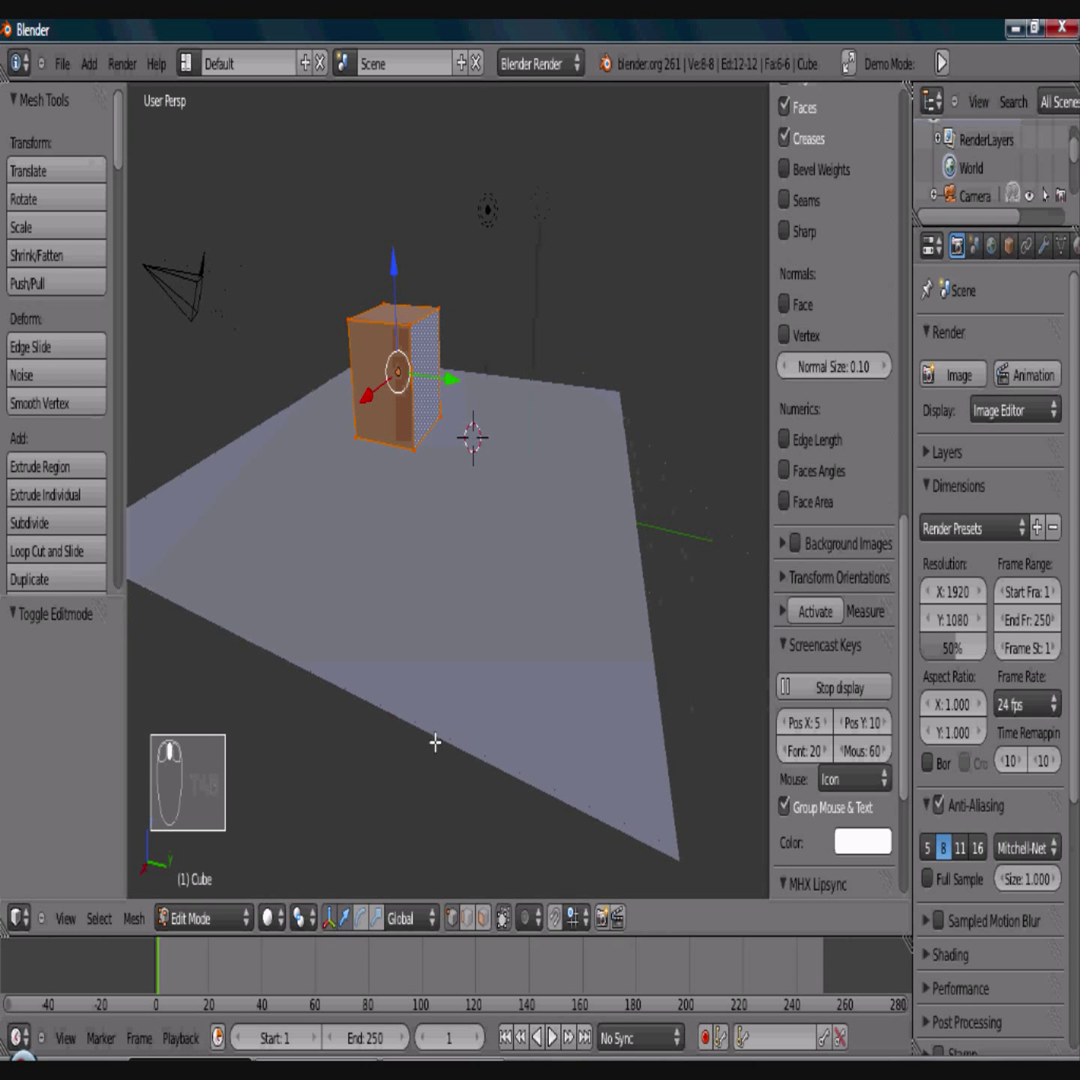
click(483, 930)
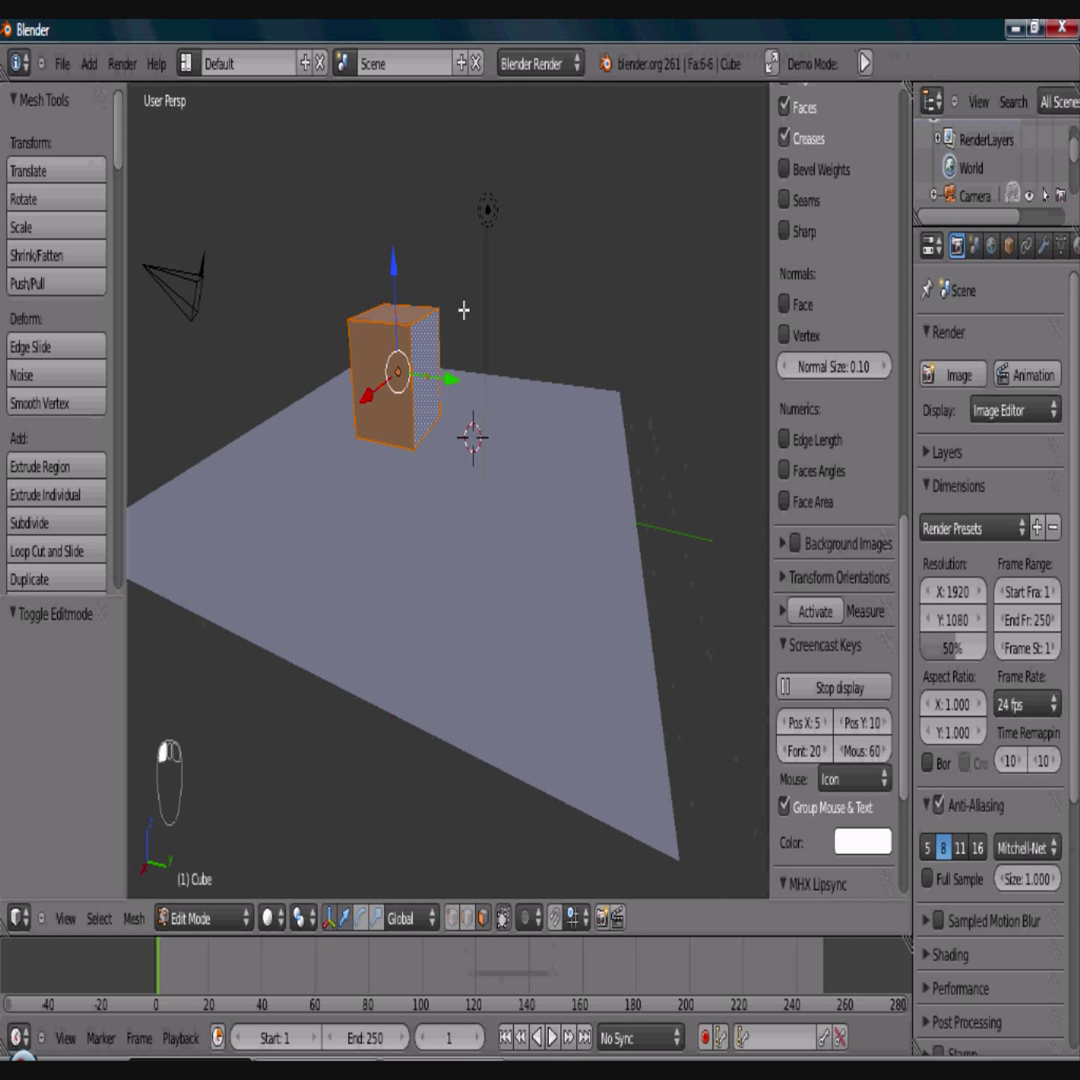
right_click(433, 358)
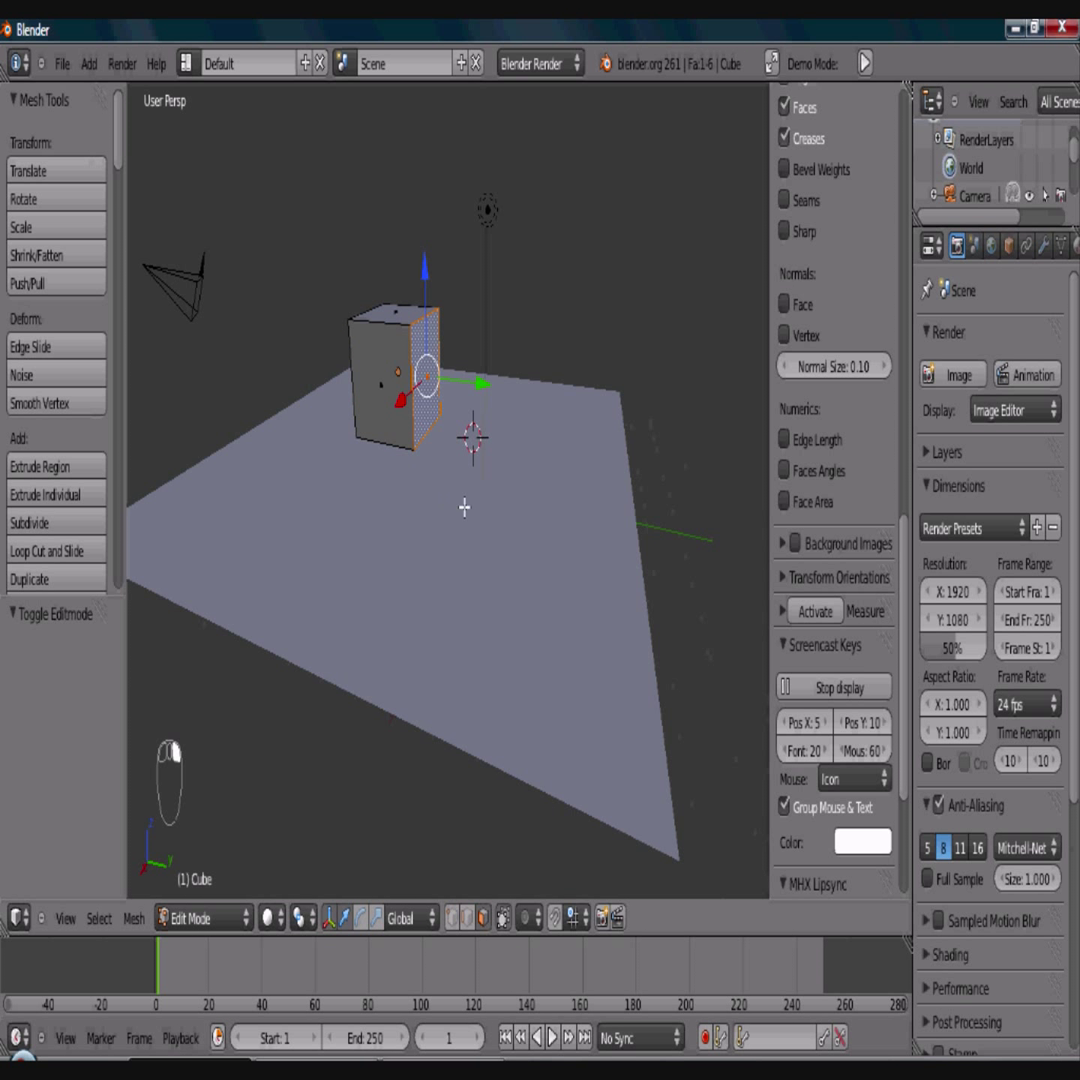
middle_drag(465, 506, 513, 496)
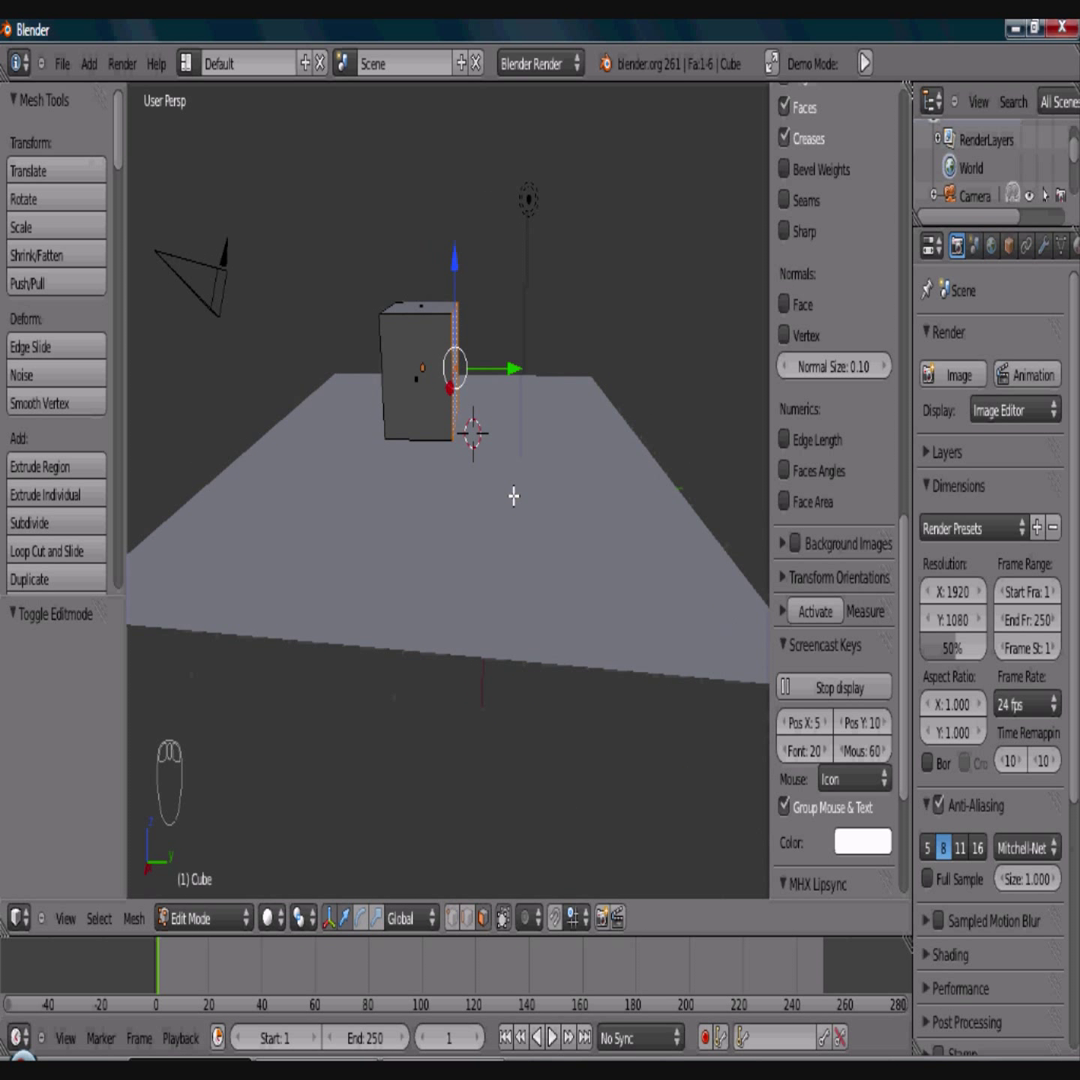
key(e)
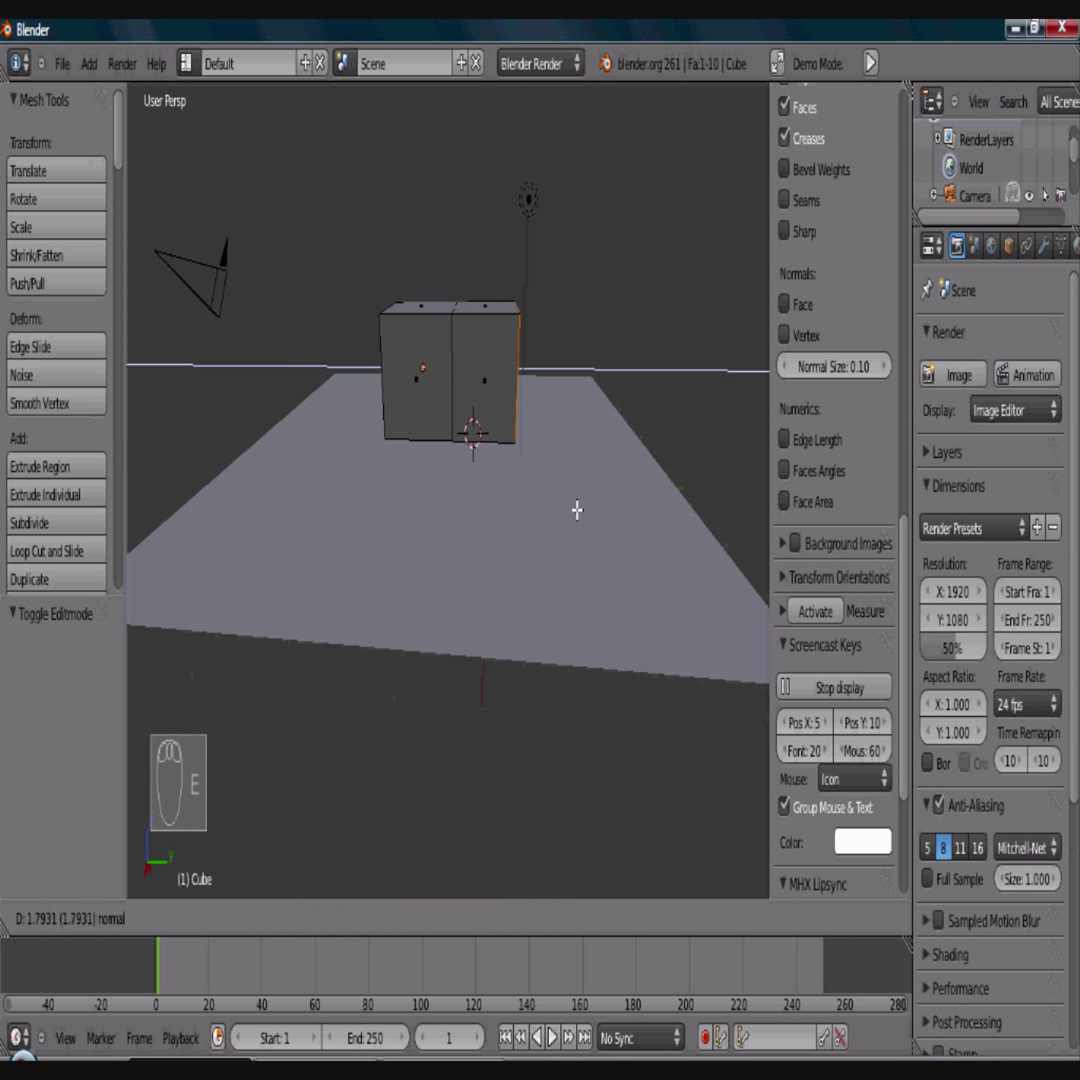
click(606, 514)
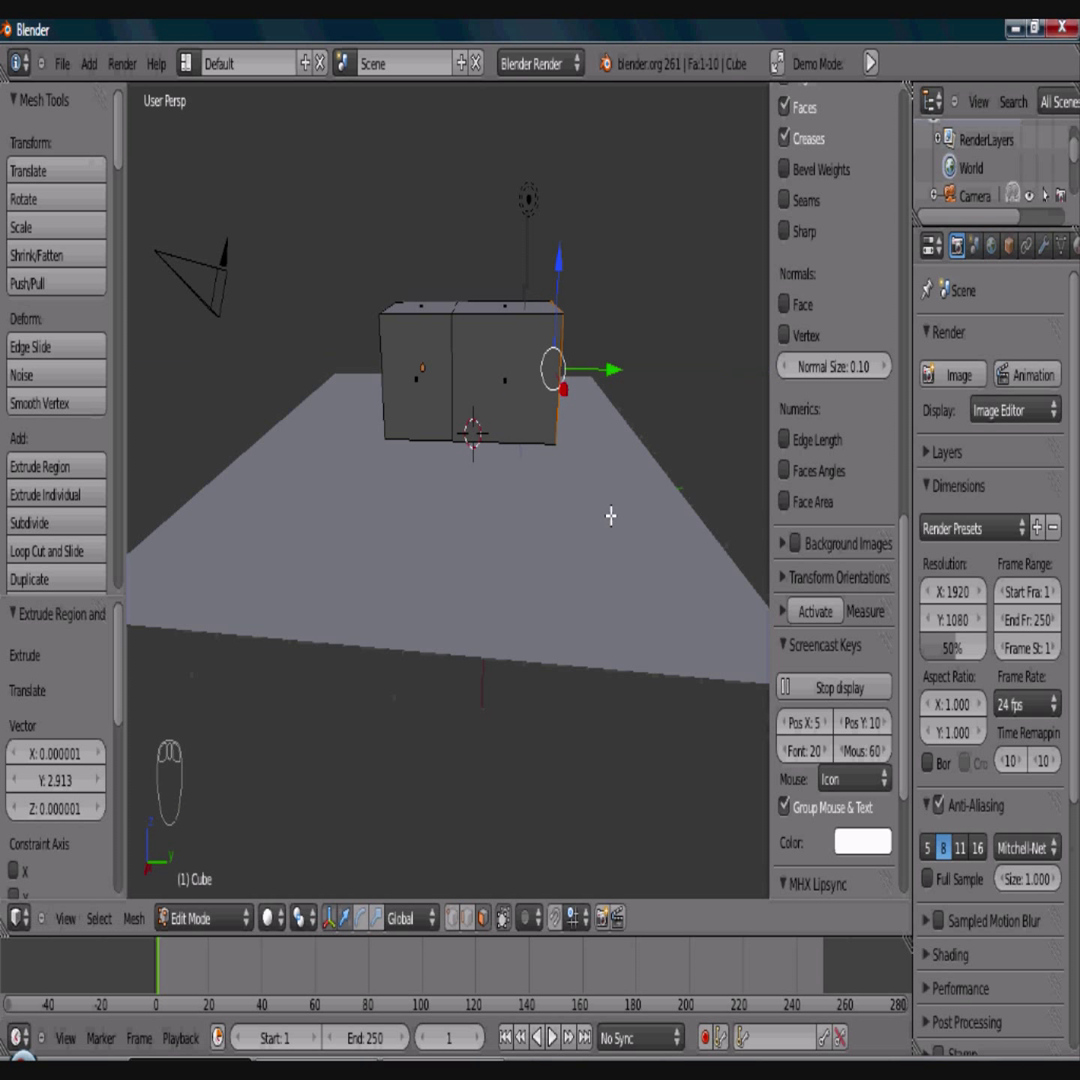
Step: Extrude the left section's top face upward to form the L-shaped foot
right_click(420, 300)
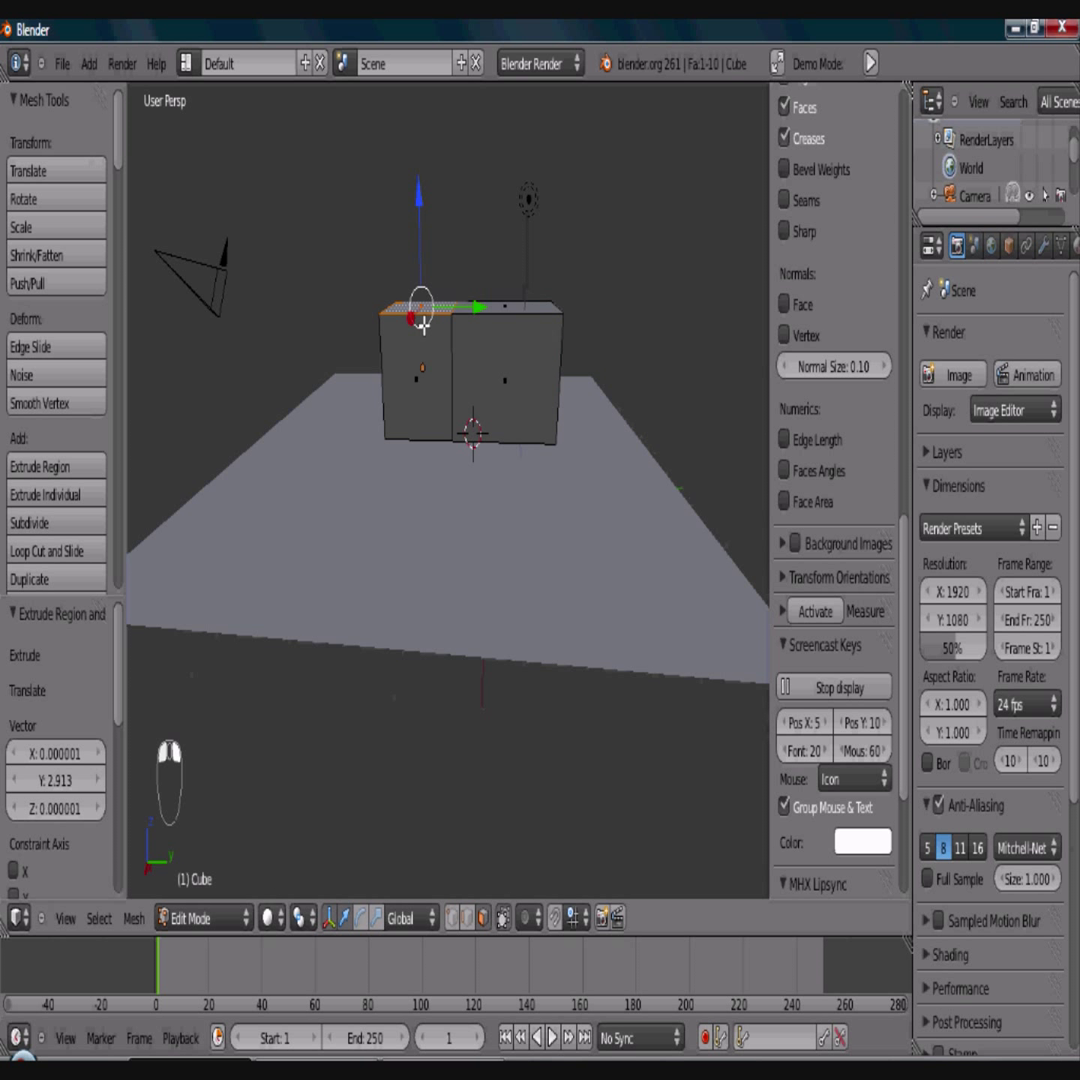
key(e)
key(e)
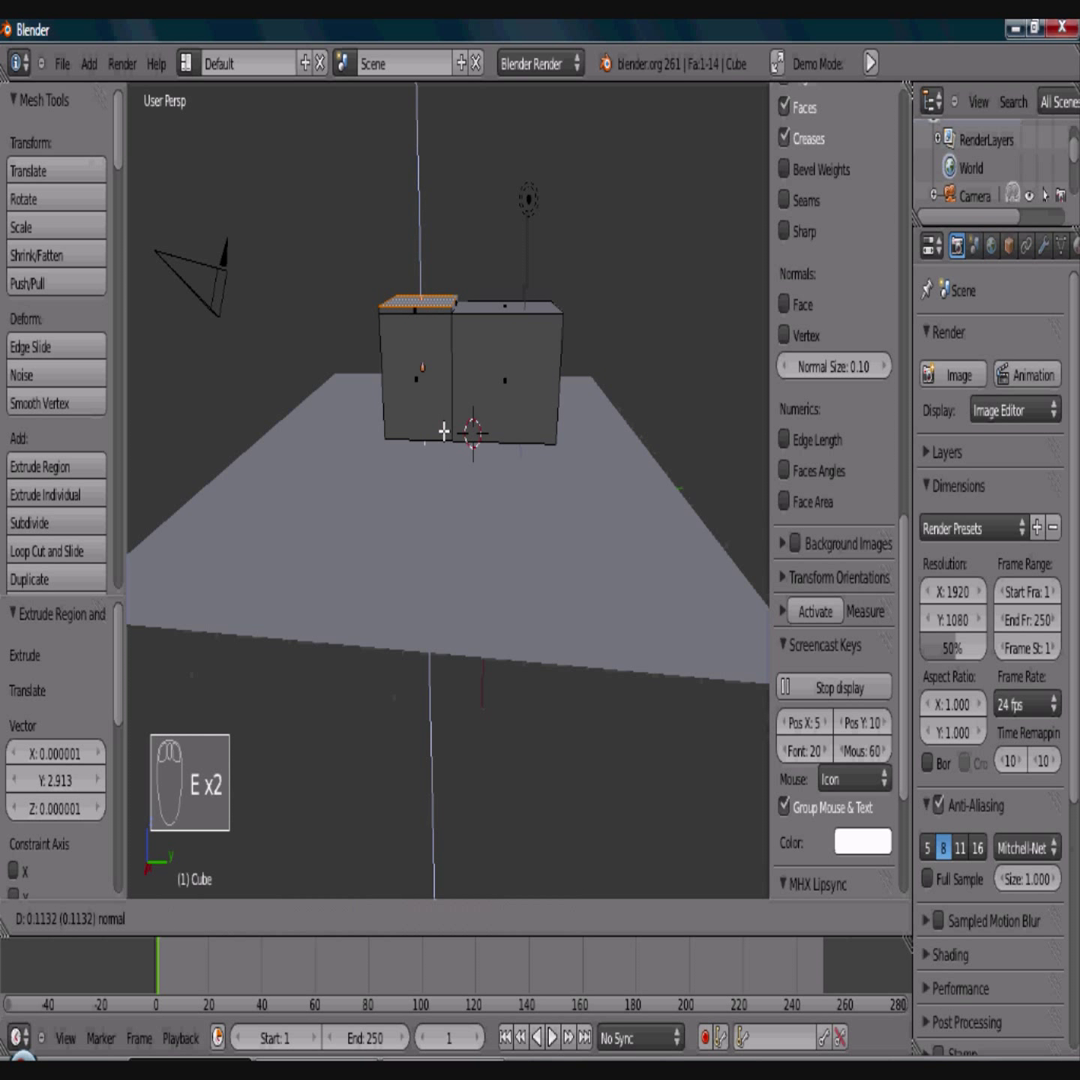
click(442, 344)
middle_drag(468, 548, 471, 598)
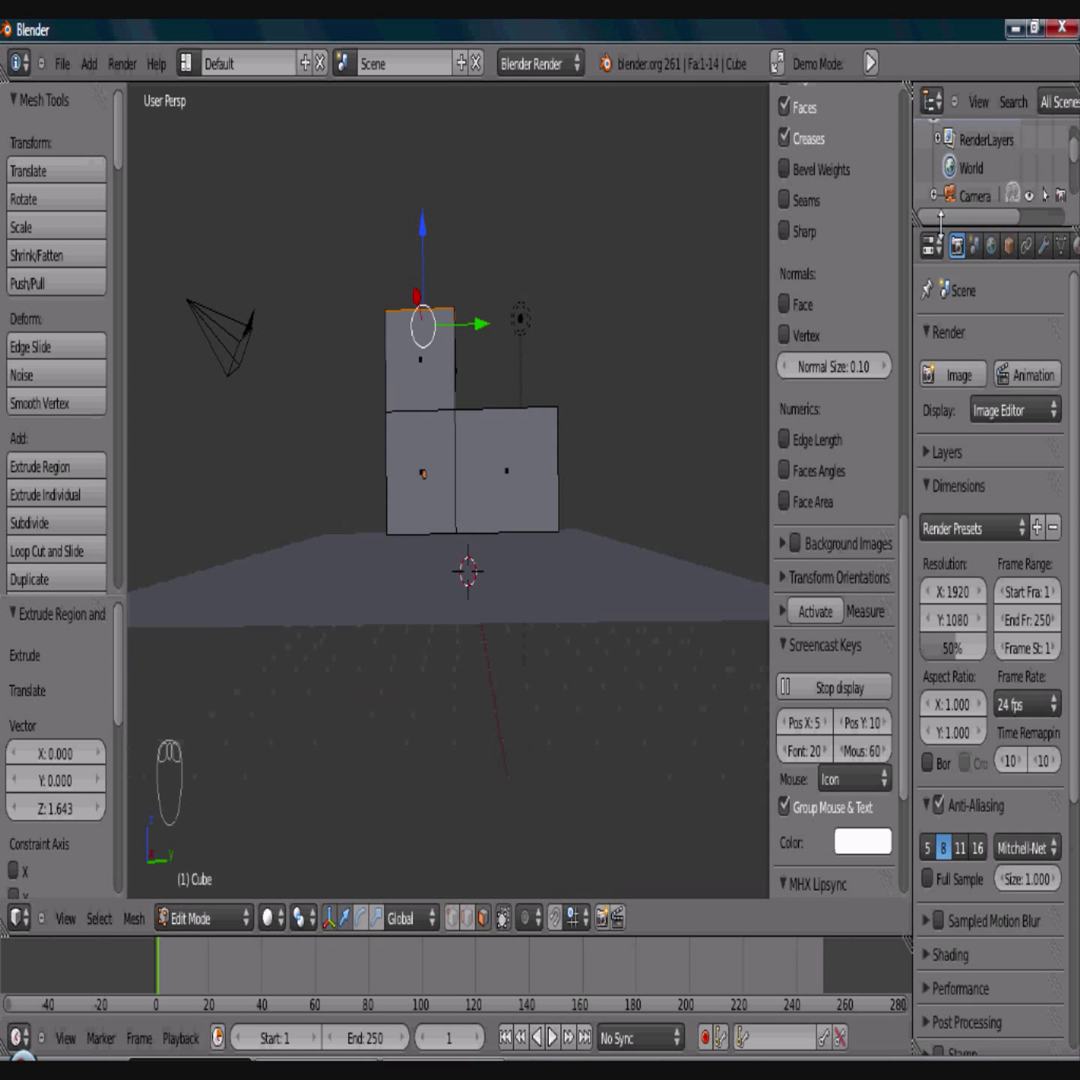
drag(940, 222, 940, 338)
Step: Hide the plane and raise the foot's bottom-front edge to Z 0.445
click(1029, 305)
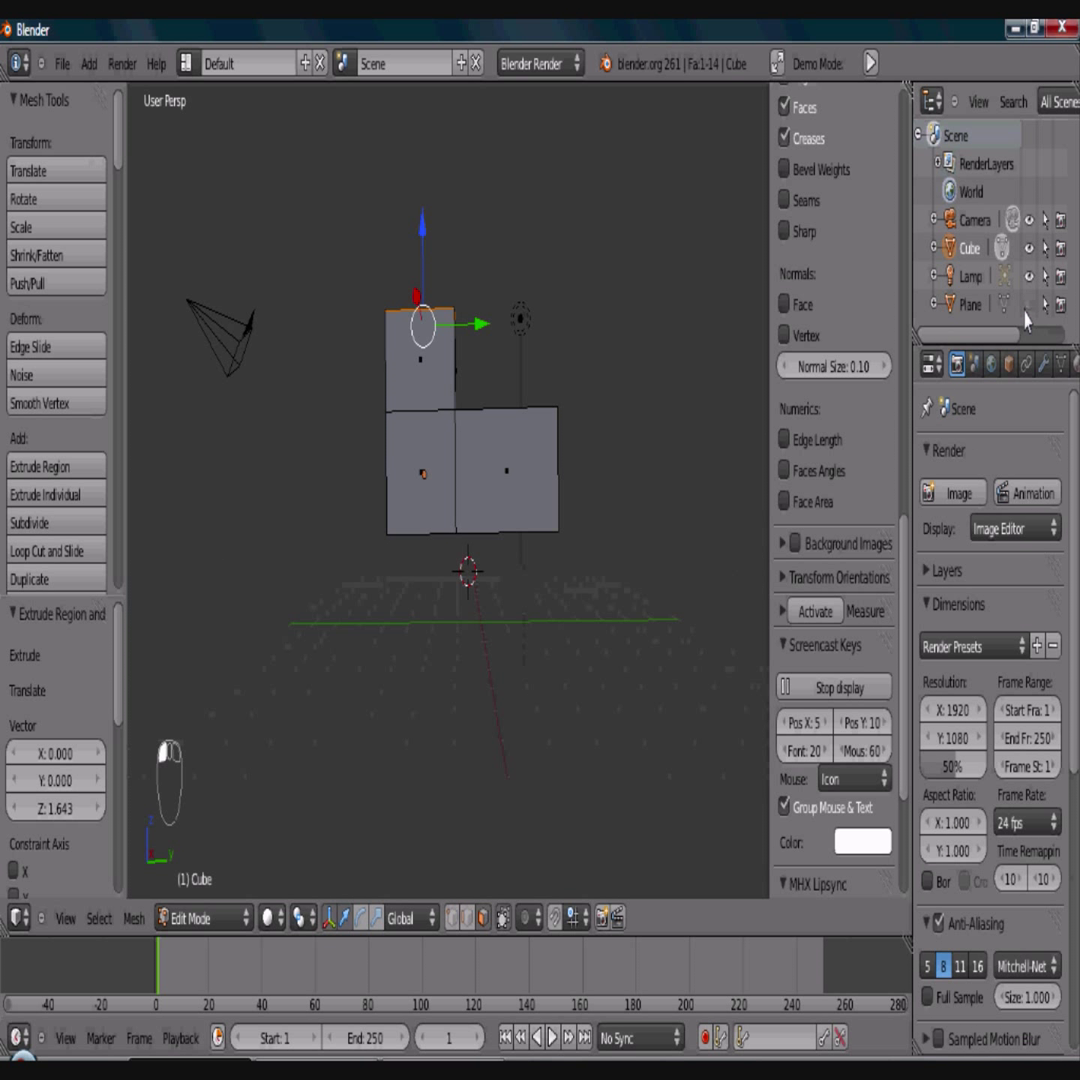
middle_drag(582, 462, 583, 442)
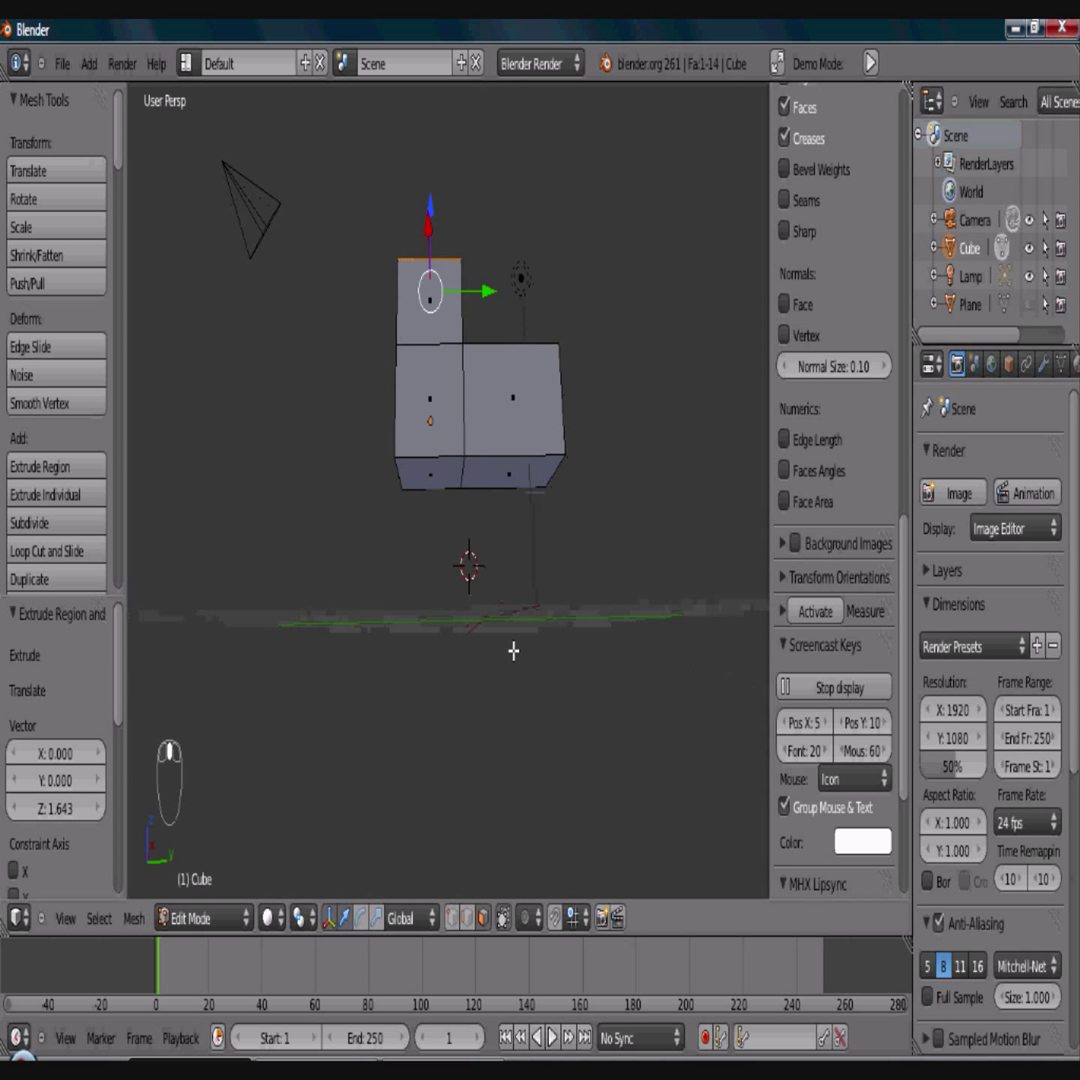
click(467, 920)
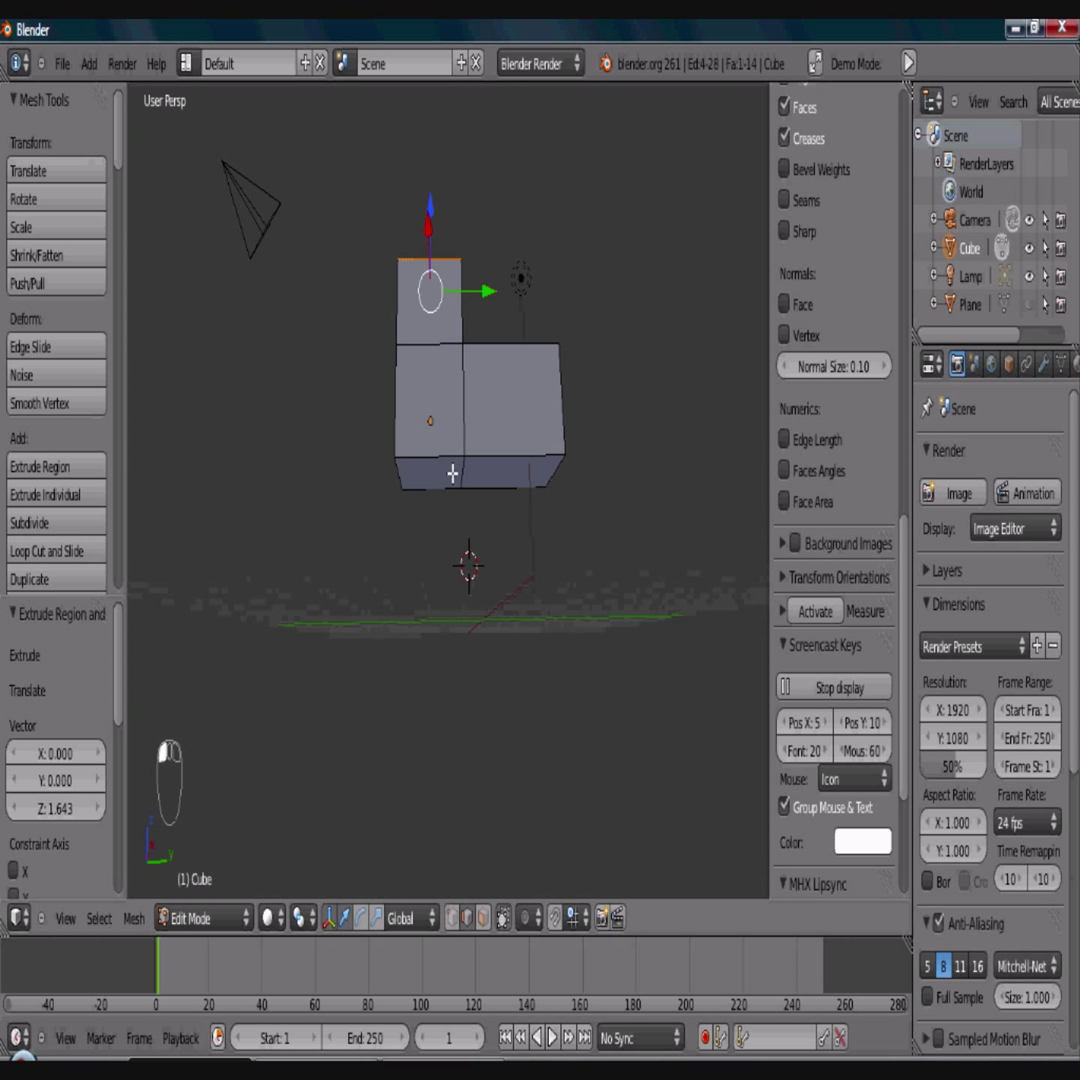
right_click(463, 475)
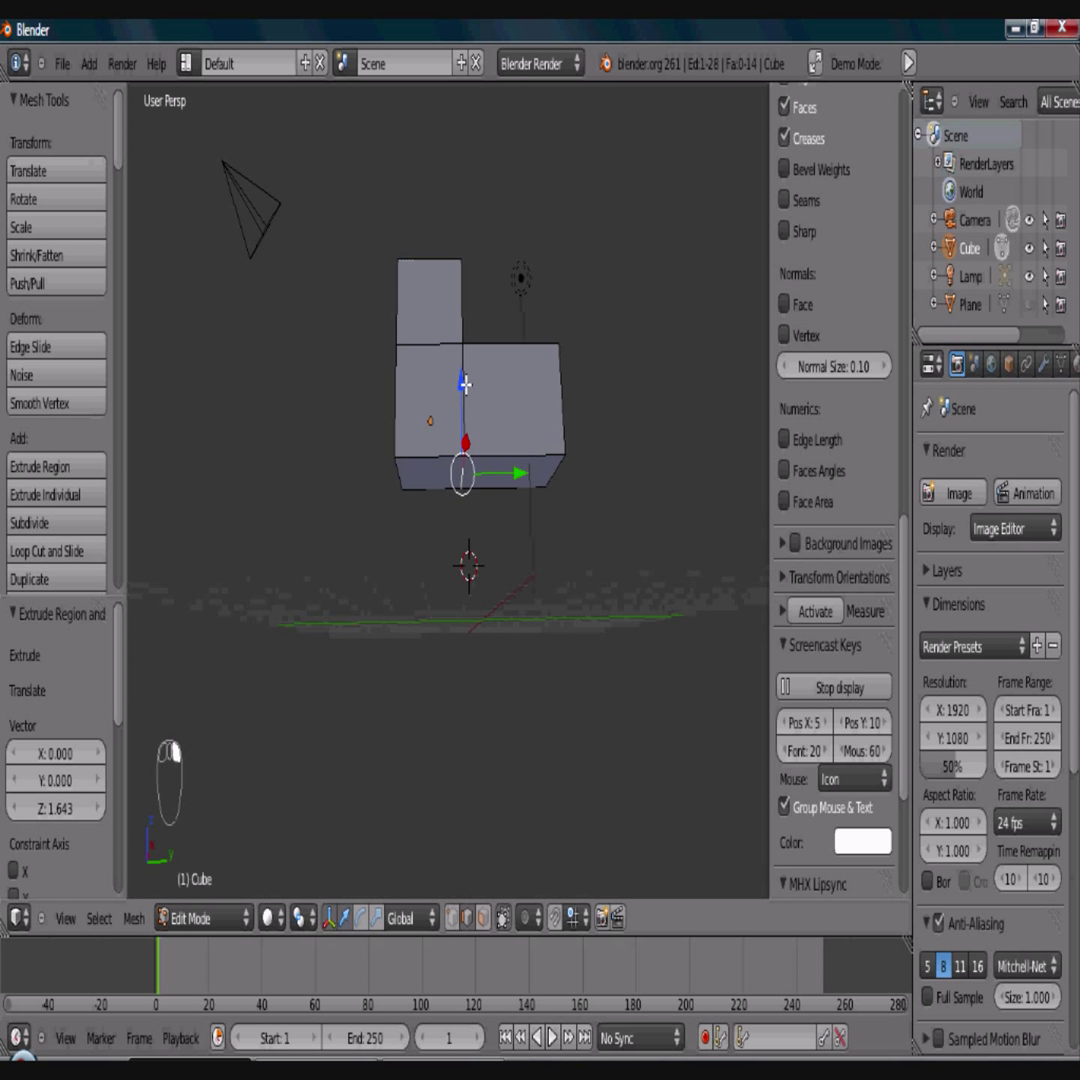
drag(463, 384, 472, 506)
middle_drag(472, 506, 451, 573)
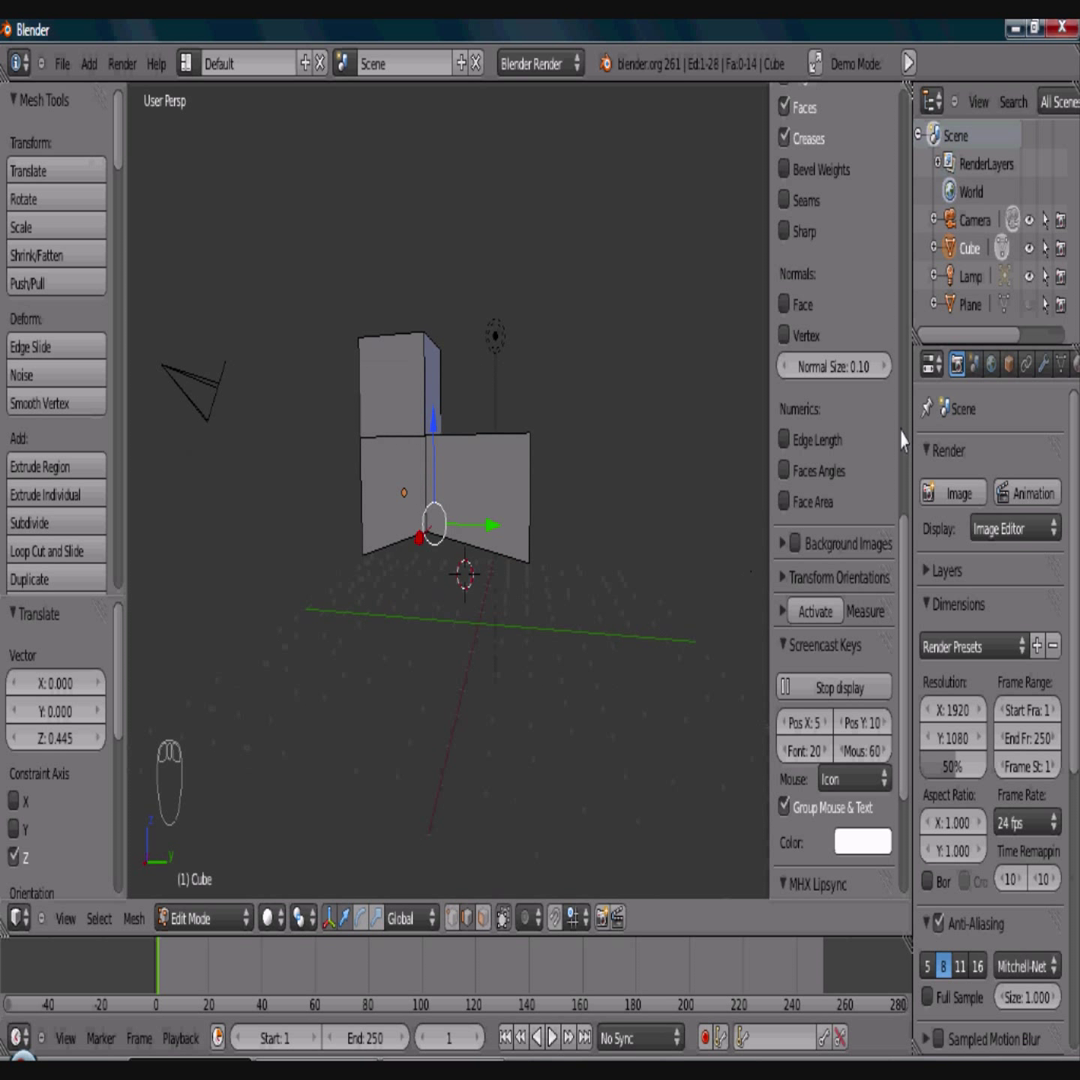
Step: Widen the properties and outliner editors
click(864, 452)
scroll(862, 452, up, 10)
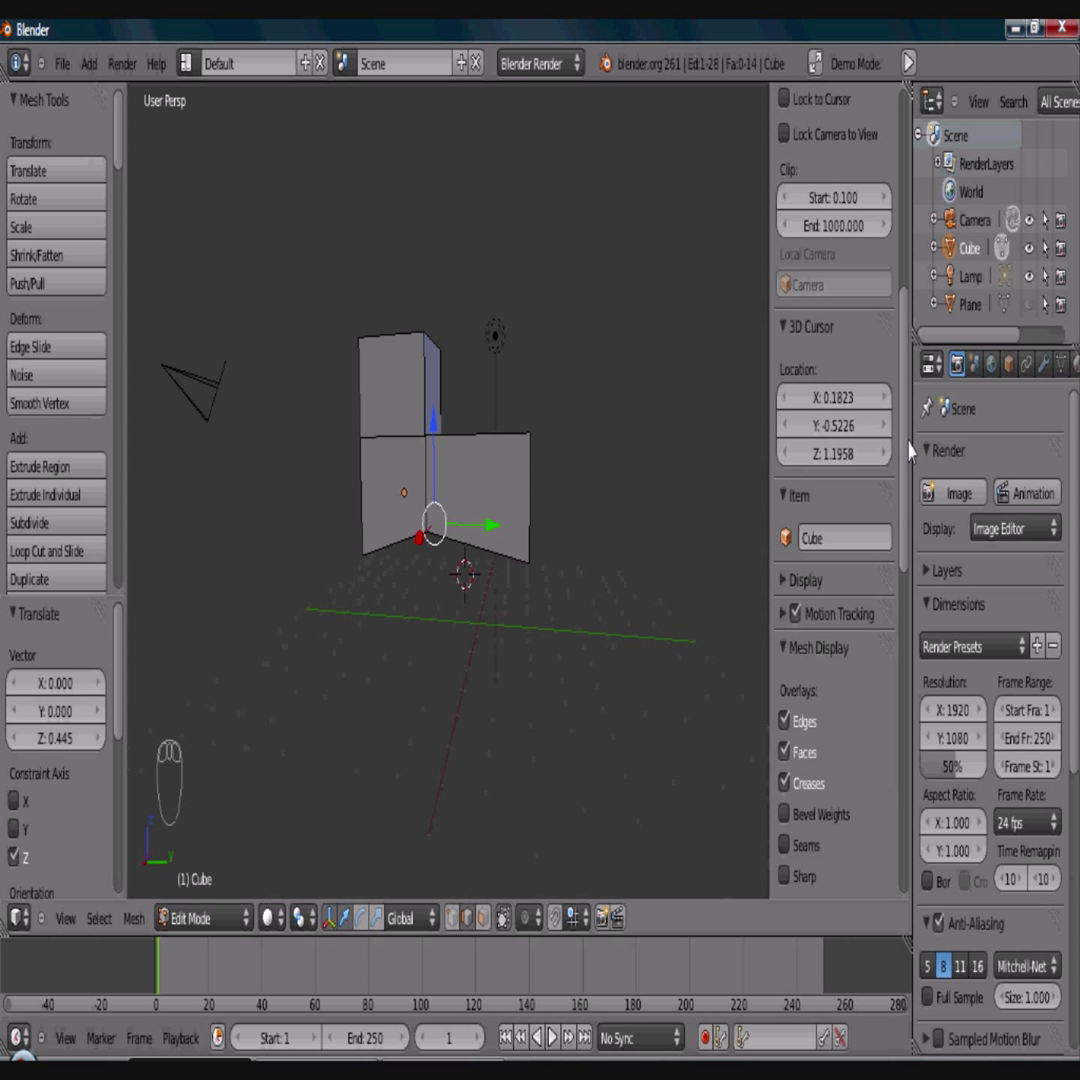
drag(909, 450, 833, 454)
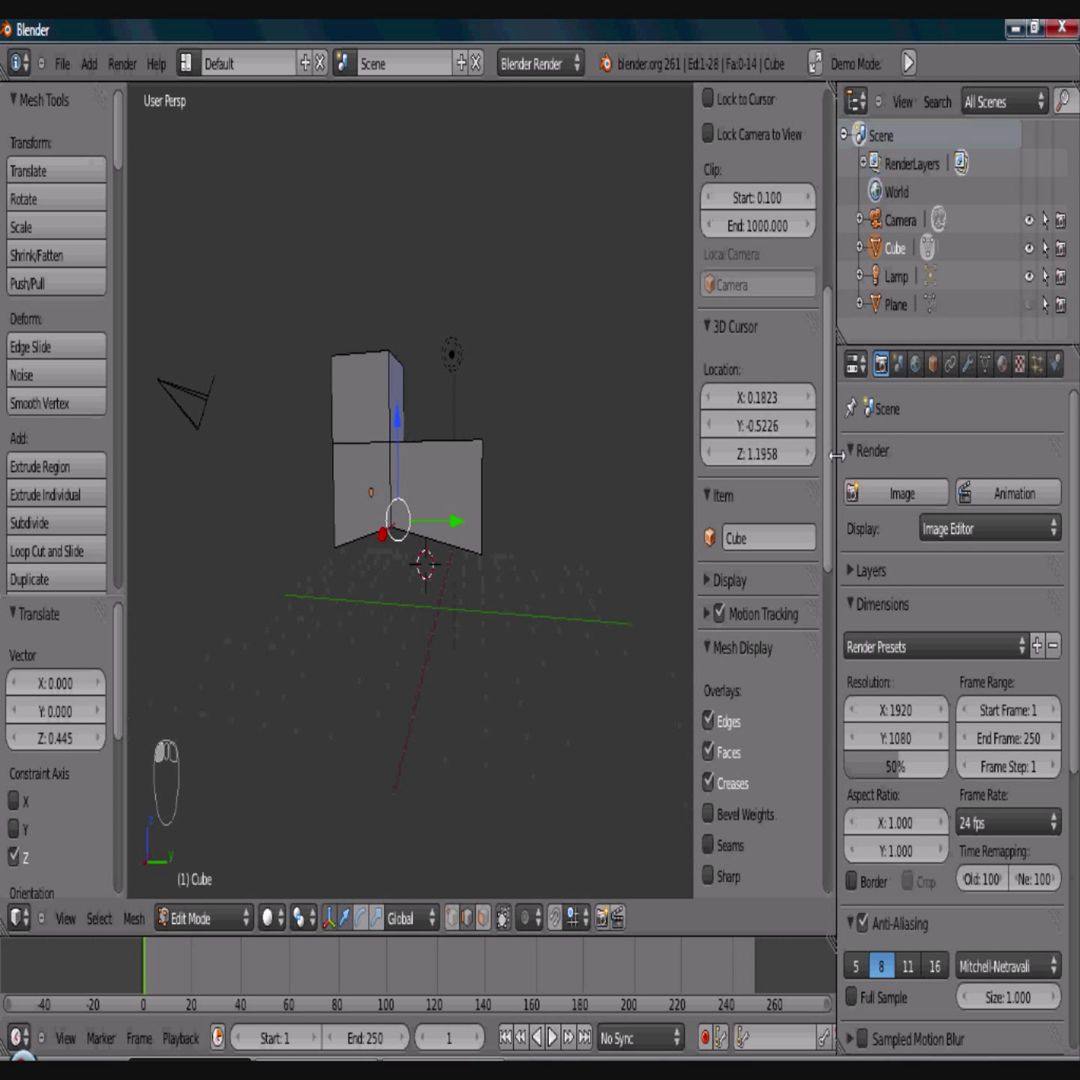
Step: Add a Subdivision Surface modifier to the foot with View set to 2
click(968, 366)
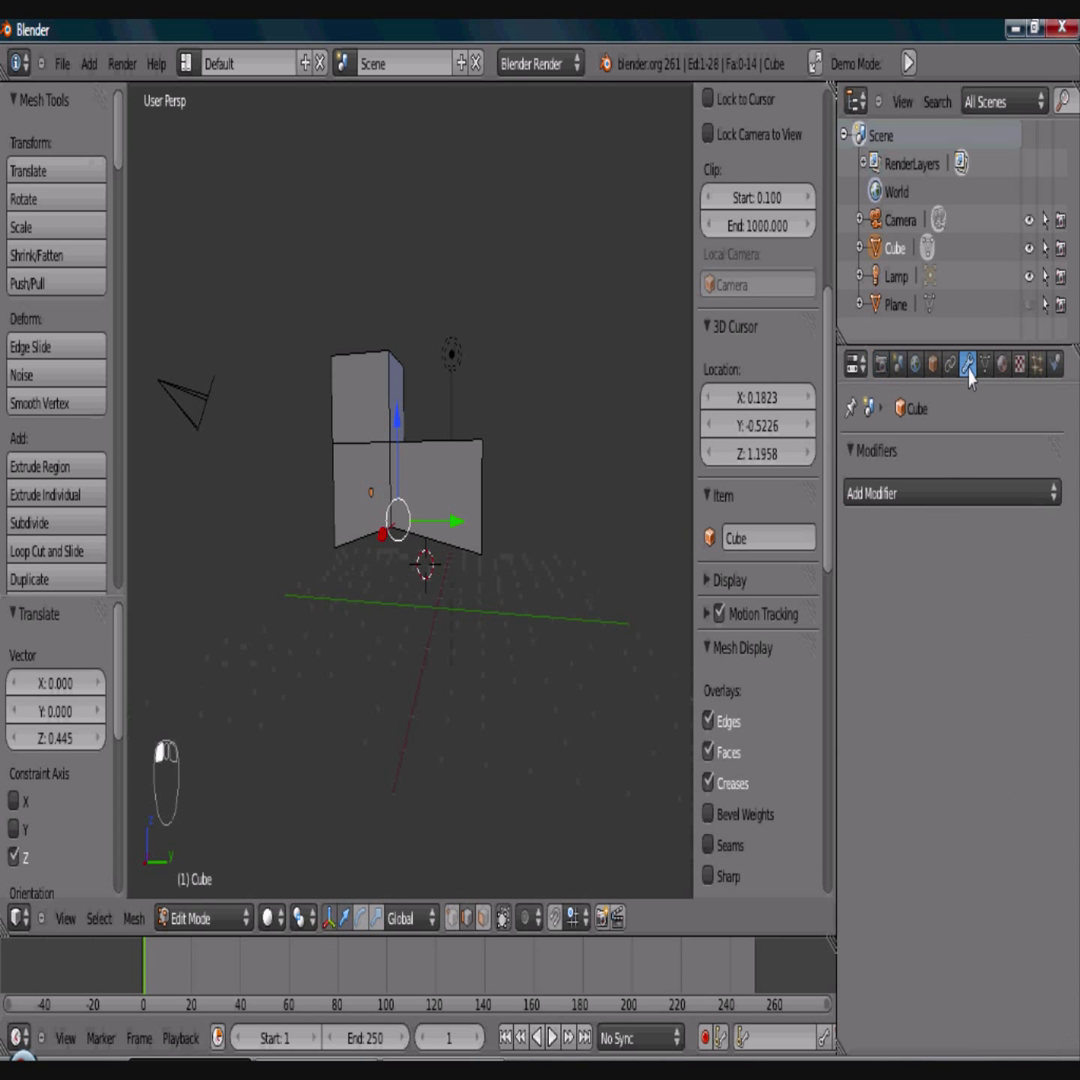
click(909, 492)
click(735, 893)
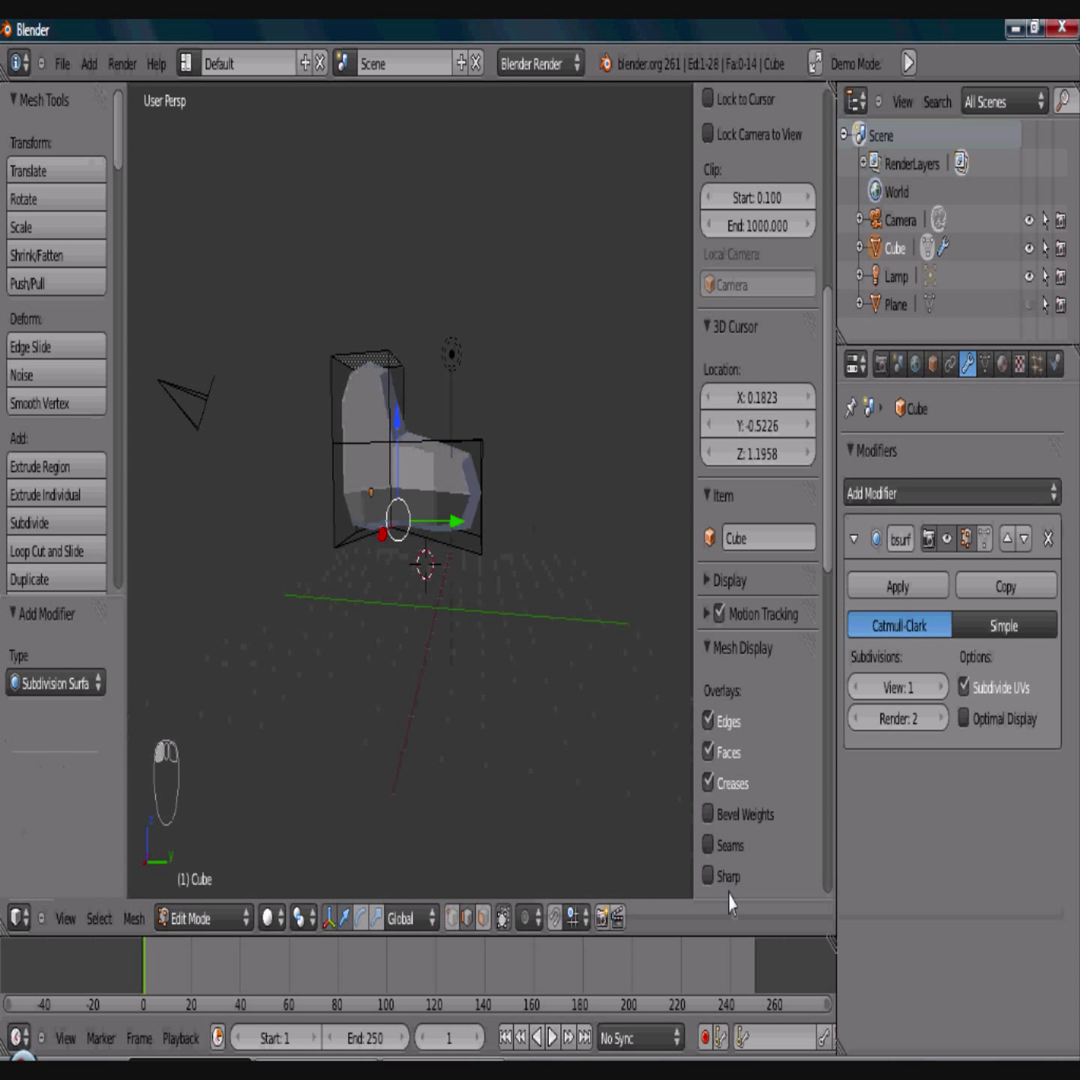
click(941, 688)
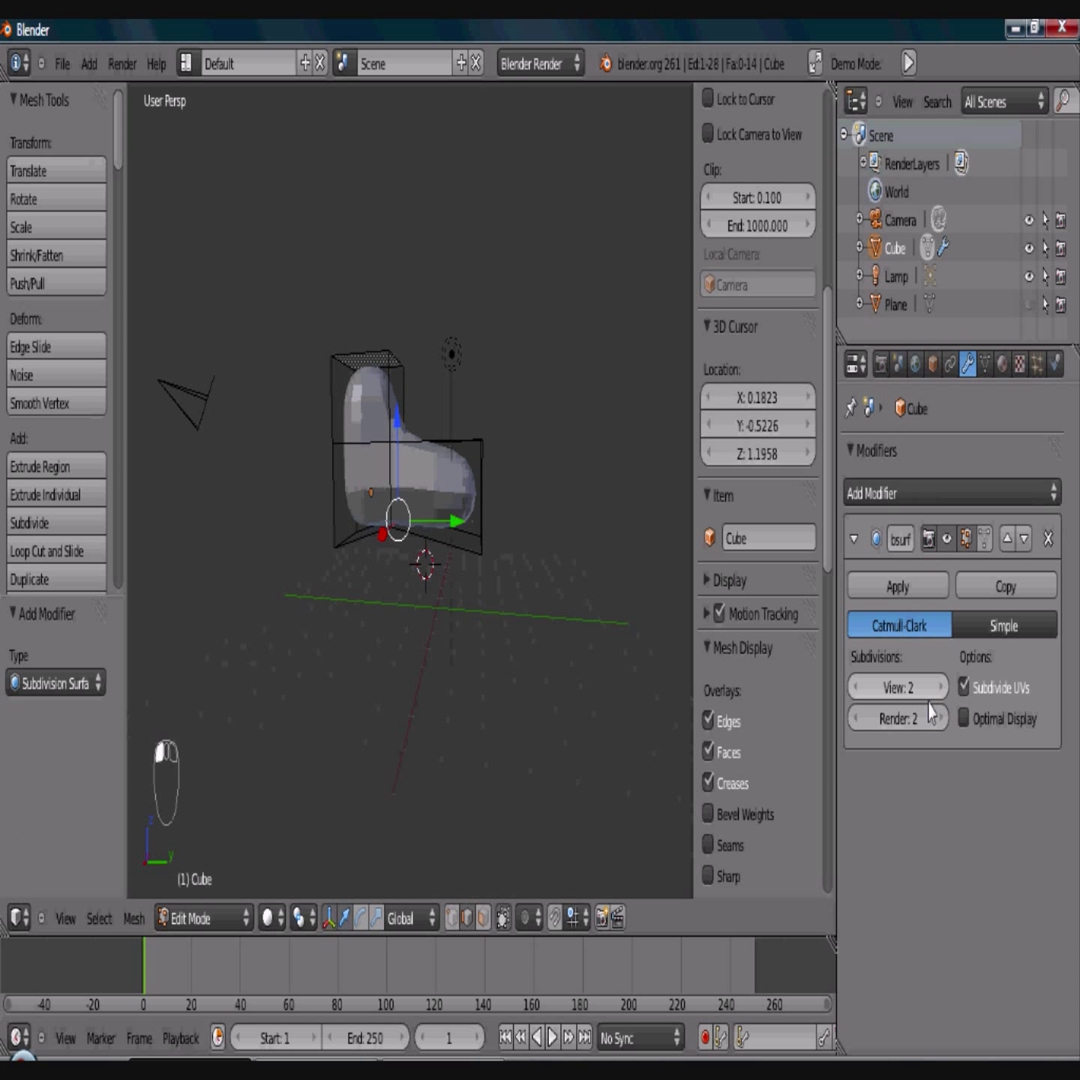
Step: Undo the vertex smoothing and apply smooth shading to the foot in Object Mode
click(71, 410)
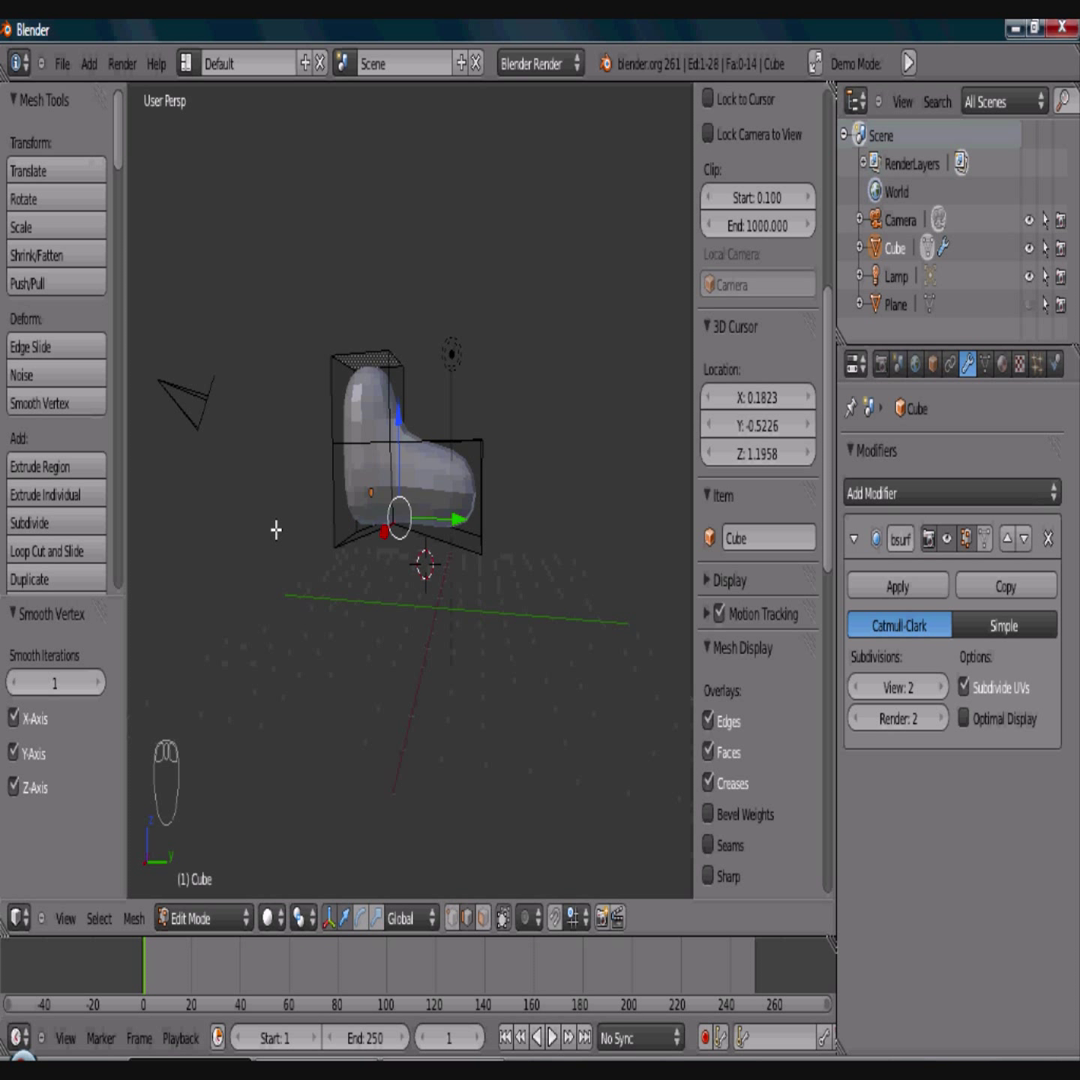
key(ctrl+z)
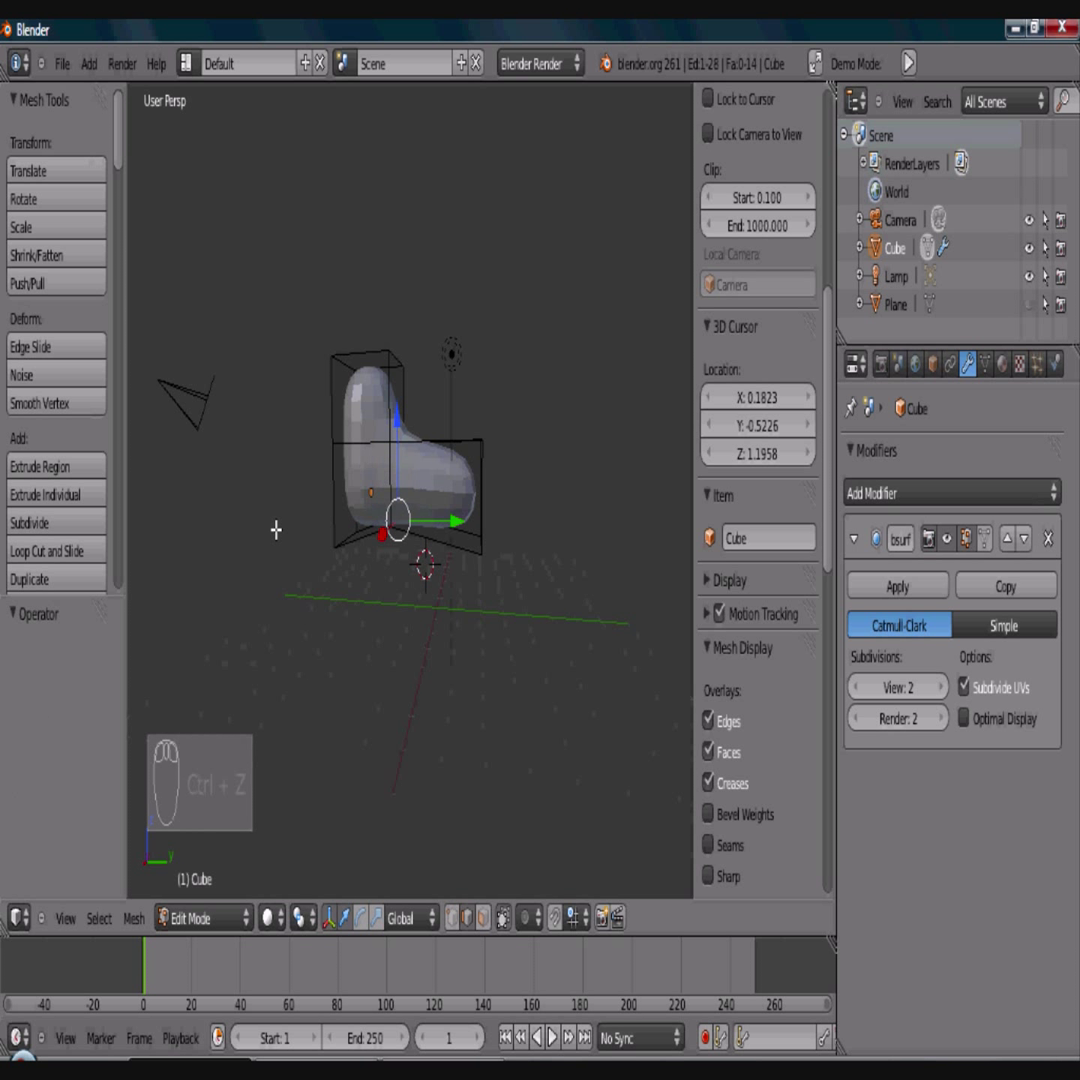
key(Tab)
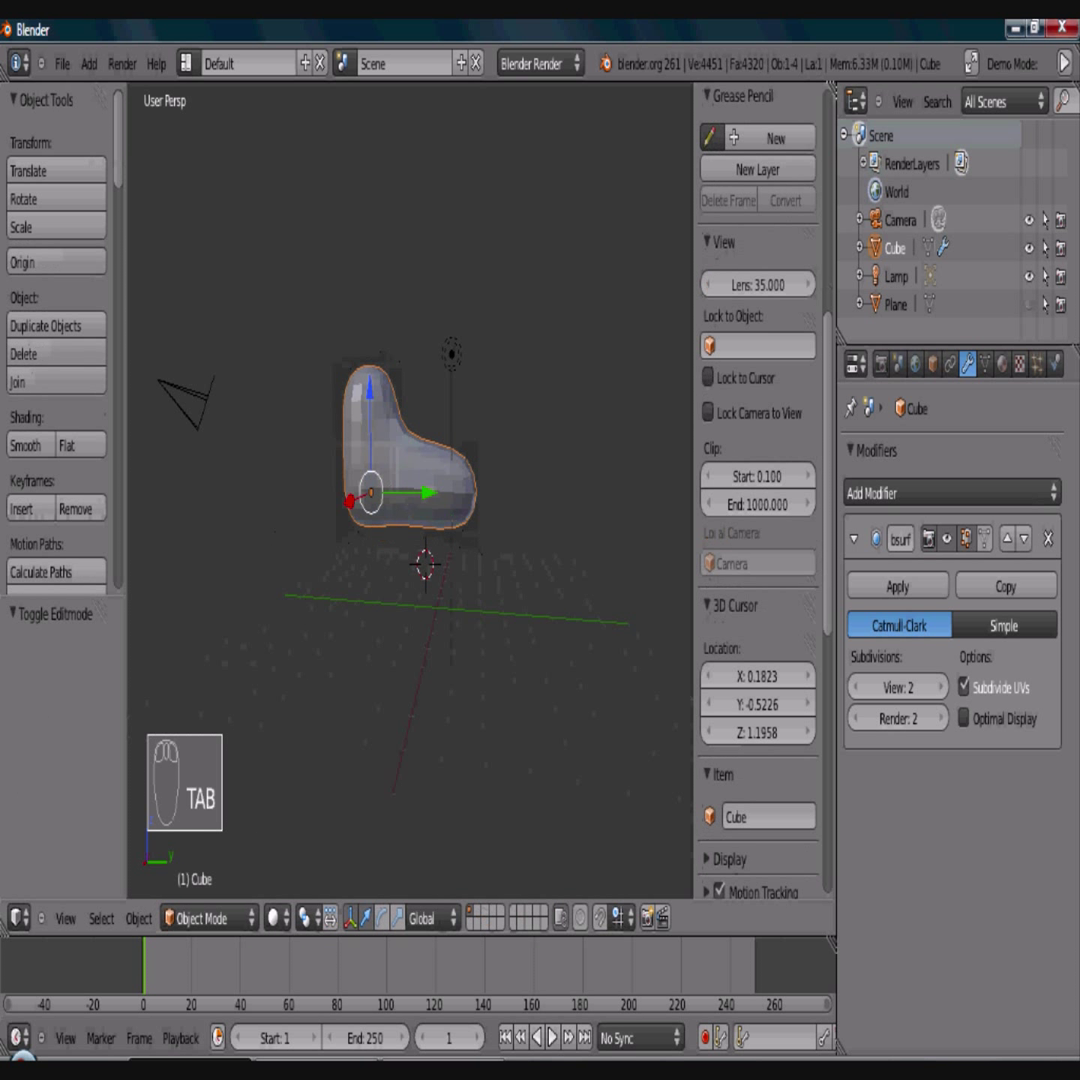
click(40, 455)
Step: In Edit Mode, set the selected edge's crease to 1.000
key(Tab)
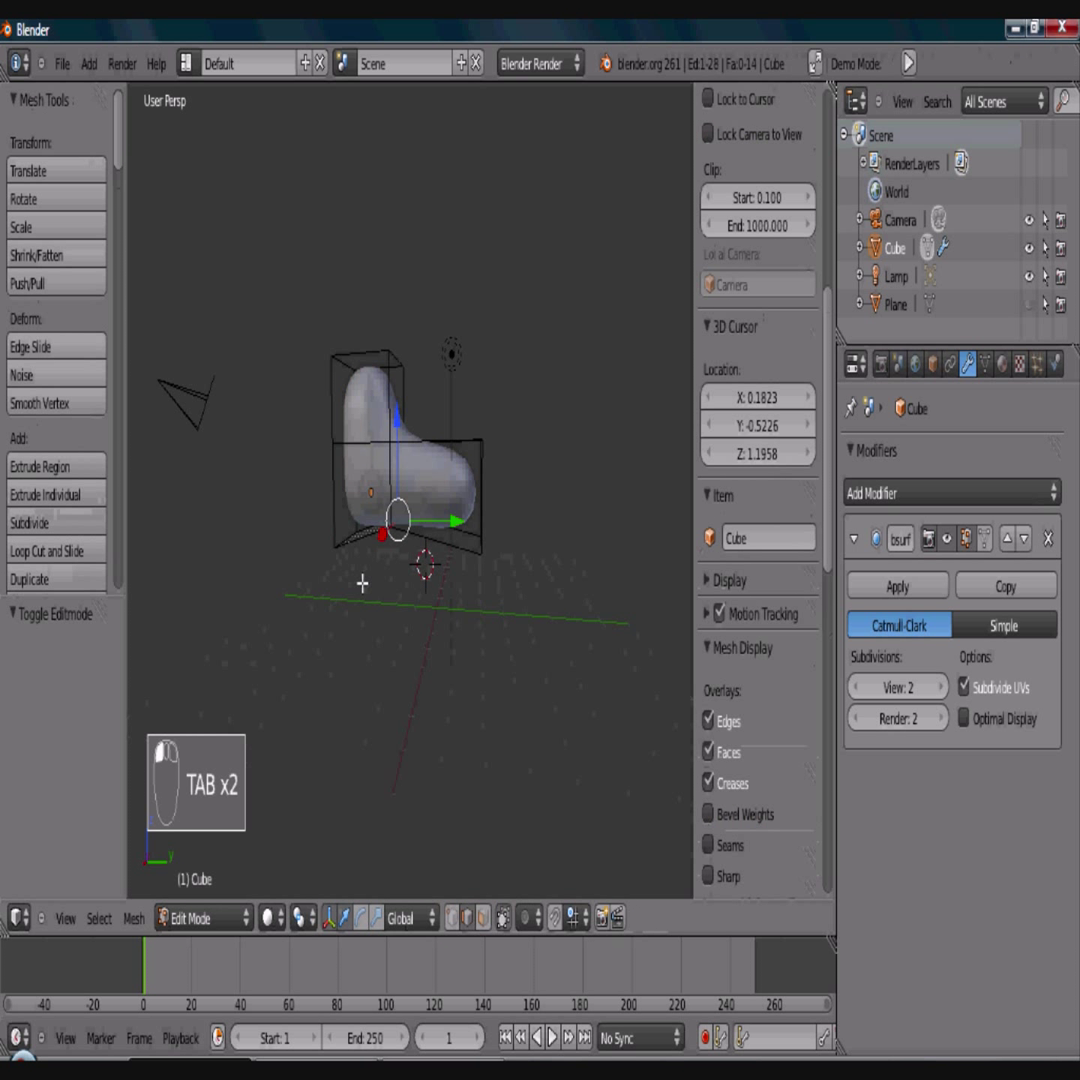
middle_drag(408, 596, 425, 550)
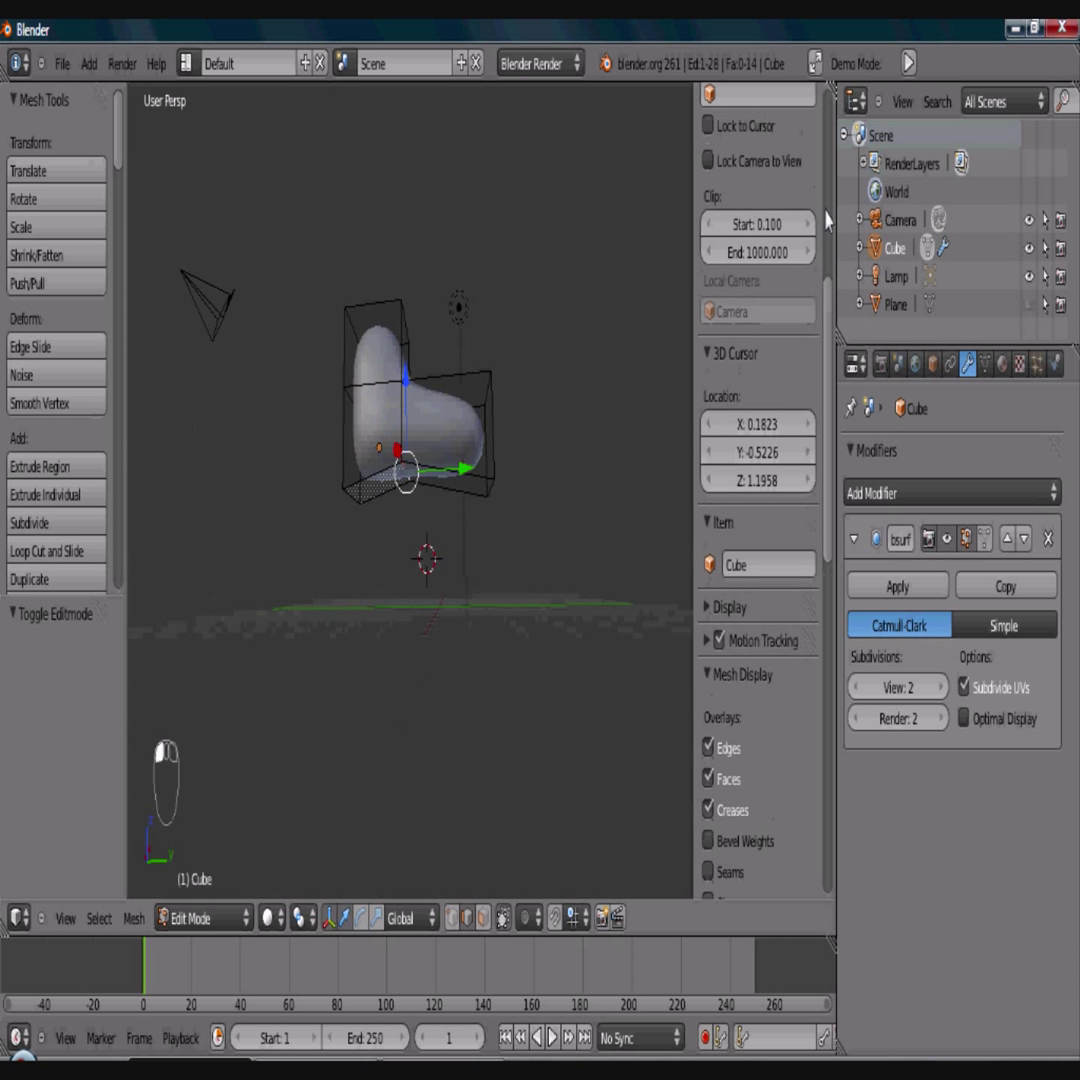
drag(822, 217, 824, 75)
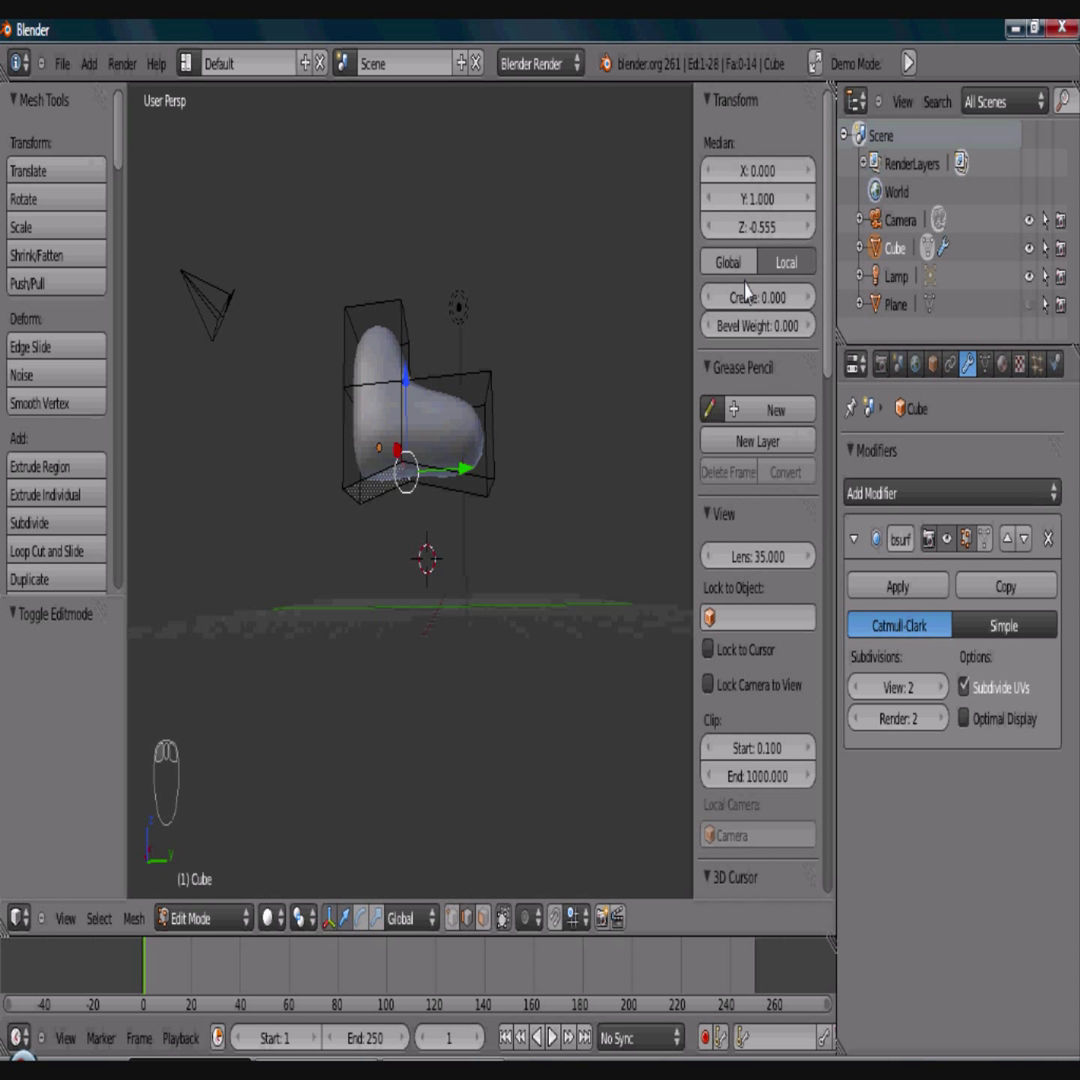
drag(745, 290, 878, 305)
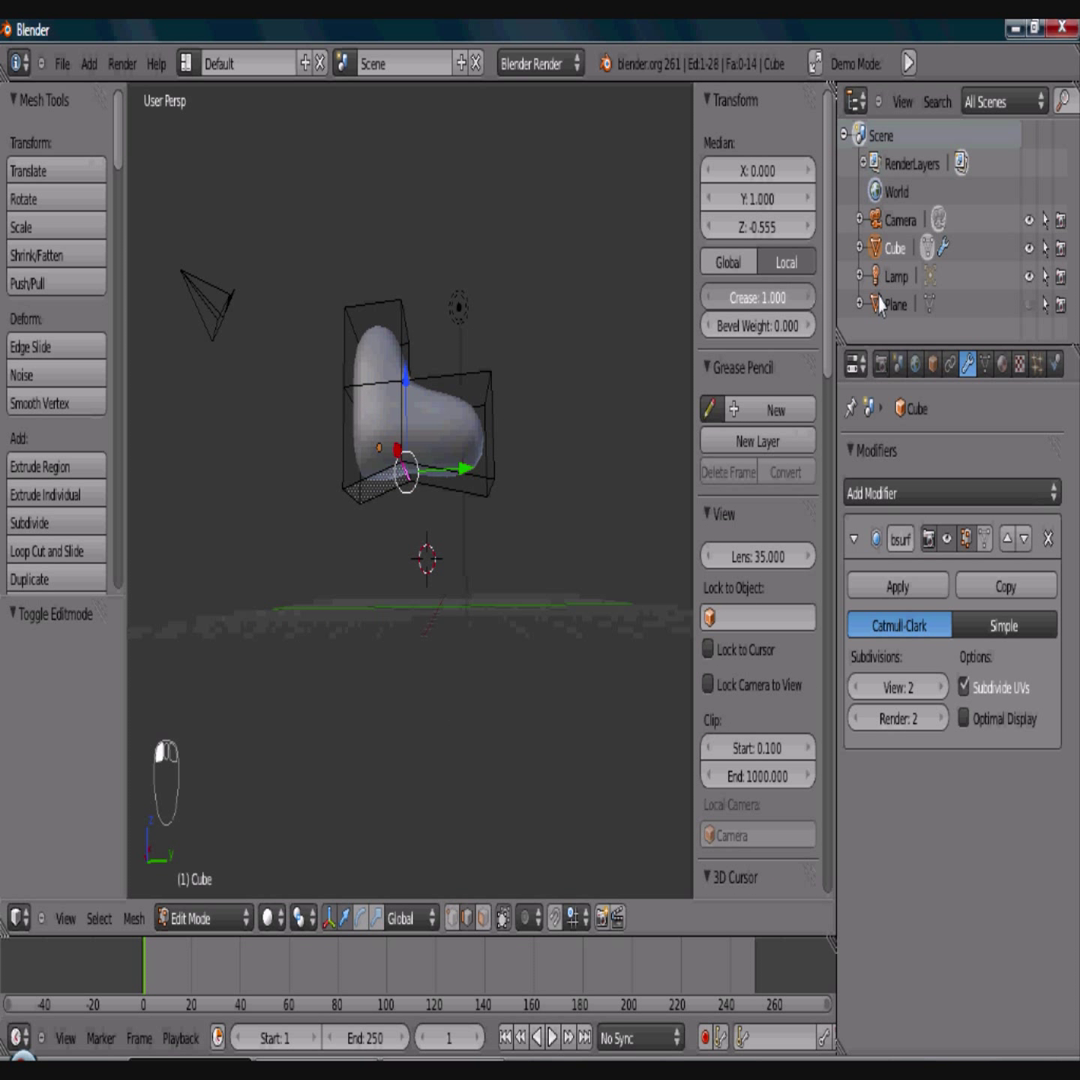
middle_drag(330, 436, 309, 543)
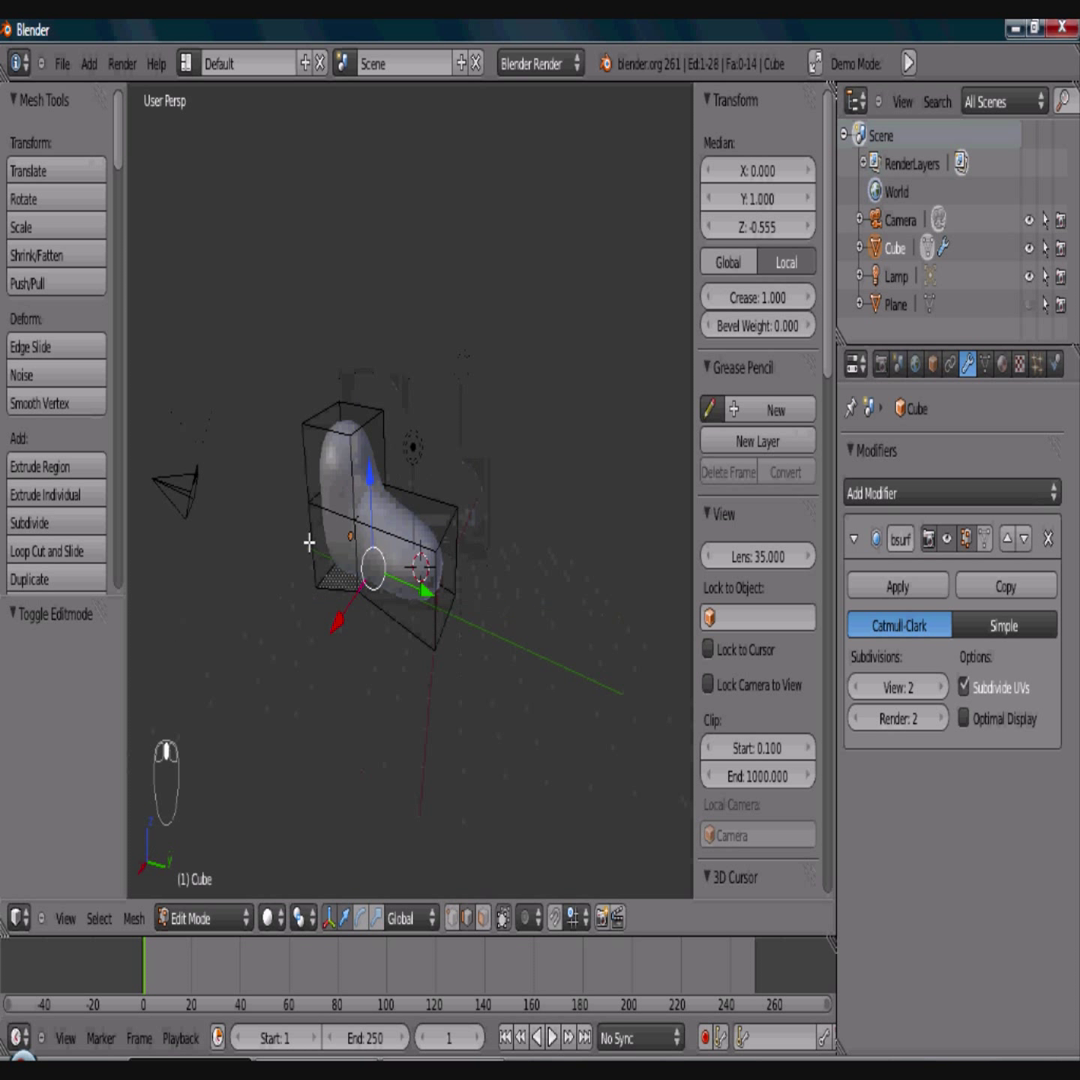
Step: Give another sole edge a full 1.000 crease, restore solid shading, and return to Object Mode
right_click(360, 511)
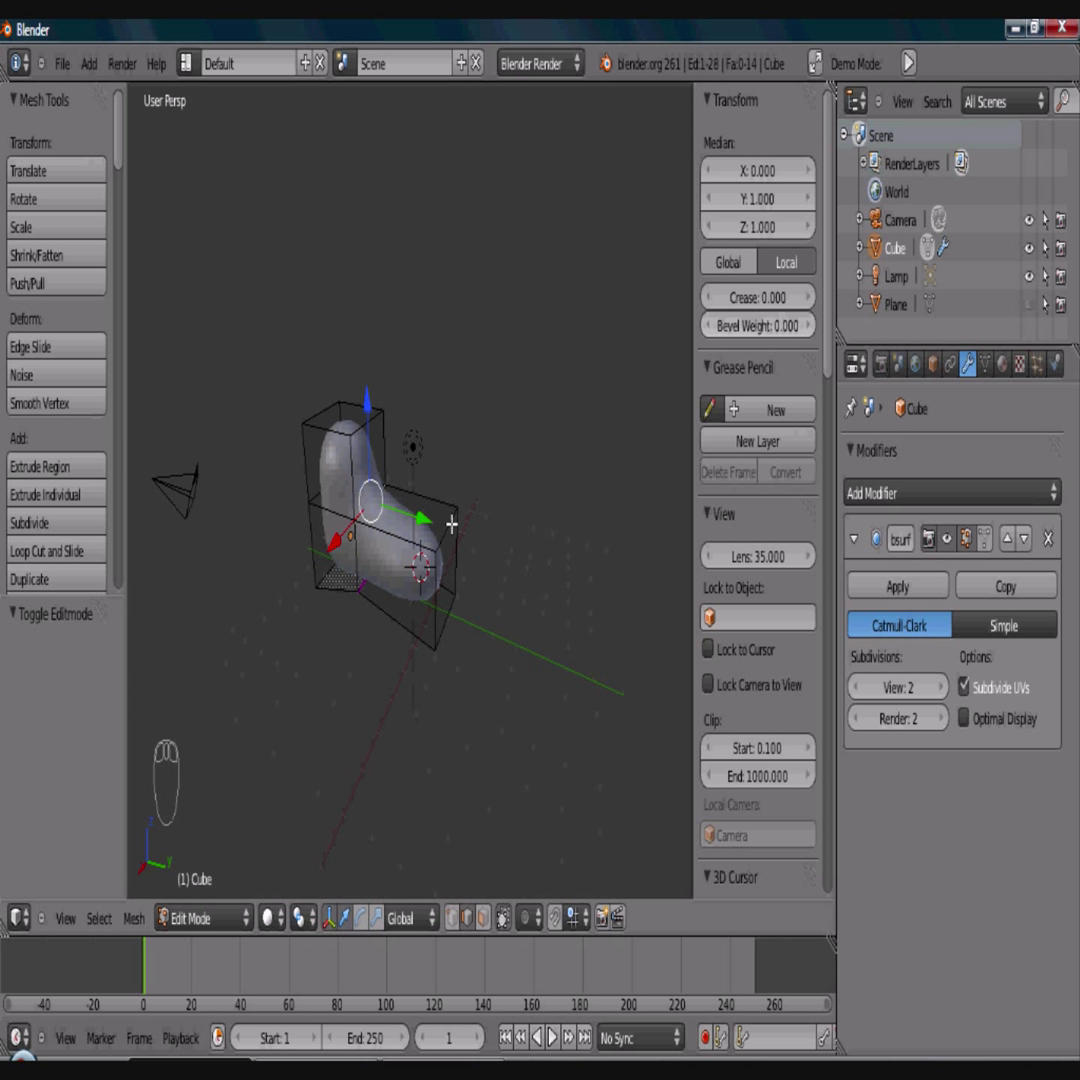
key(z)
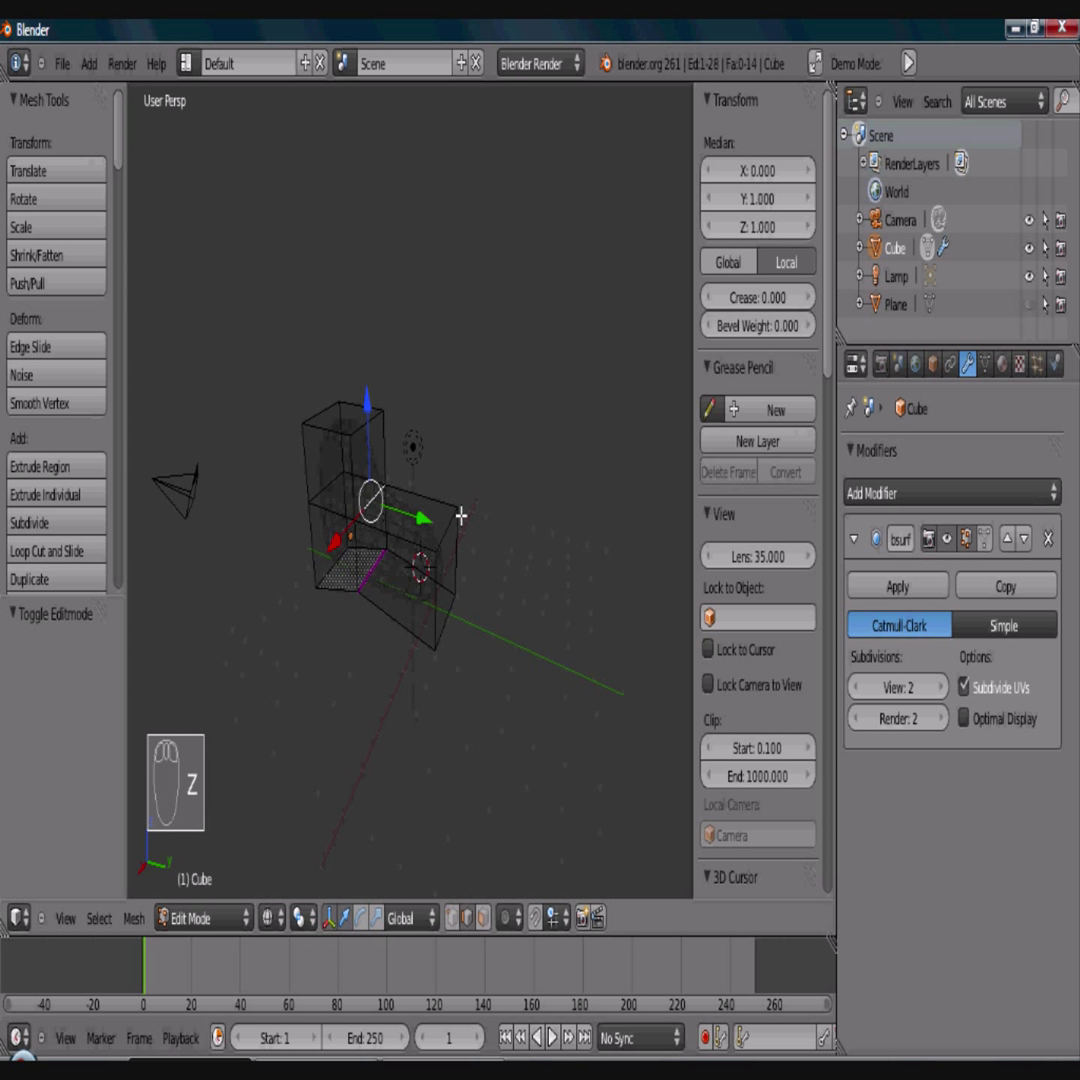
middle_drag(461, 515, 411, 645)
scroll(411, 645, up, 3)
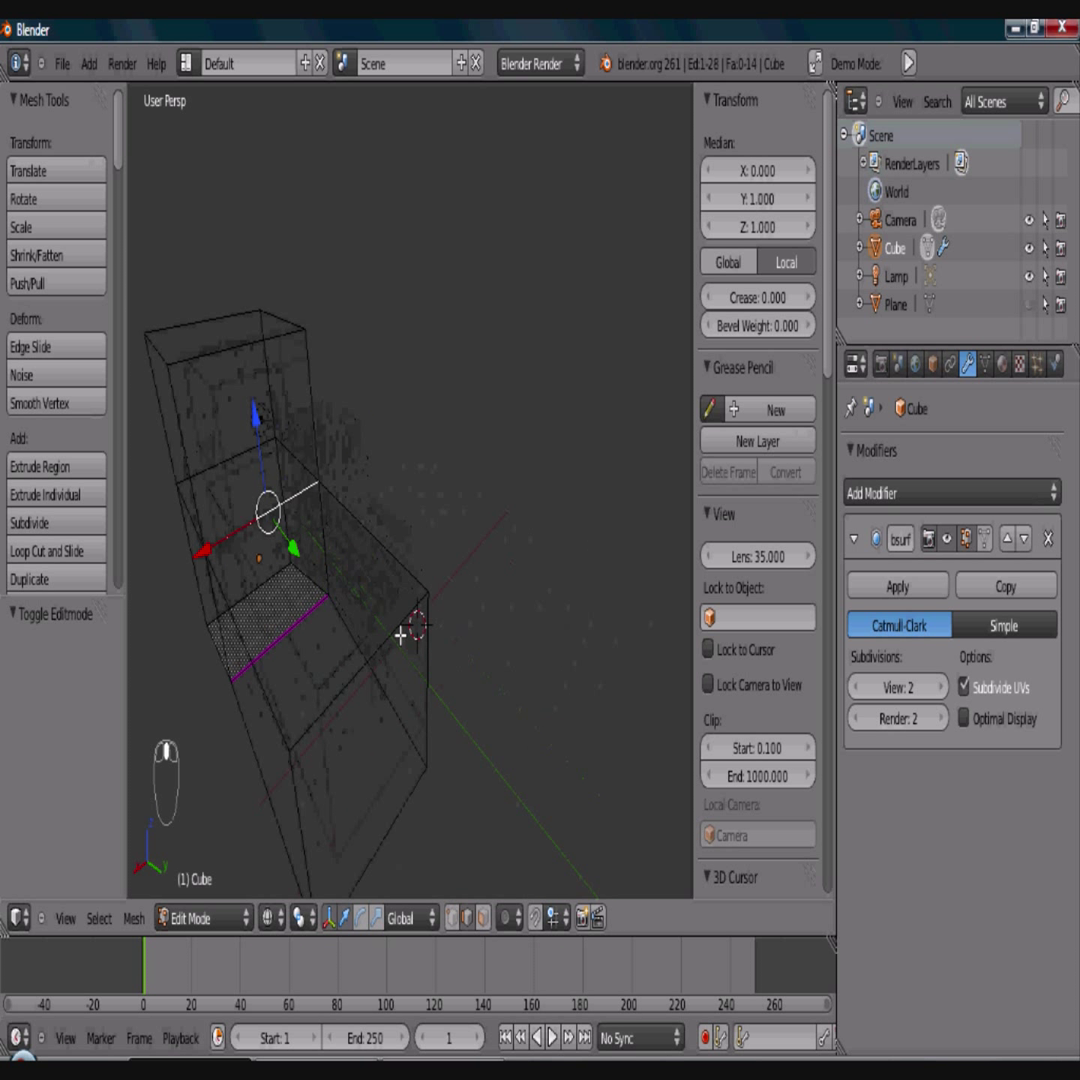
middle_drag(400, 635, 496, 624)
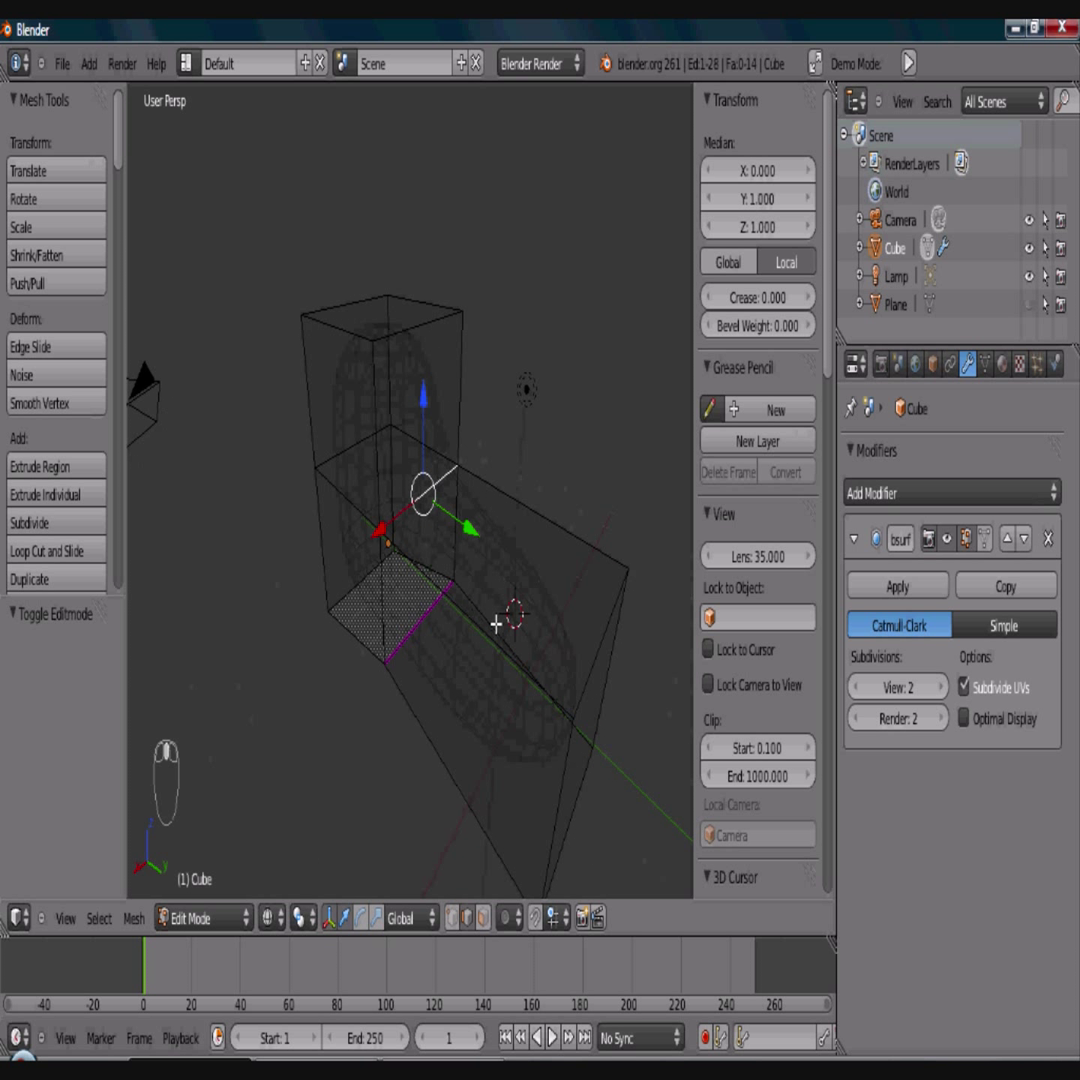
click(835, 312)
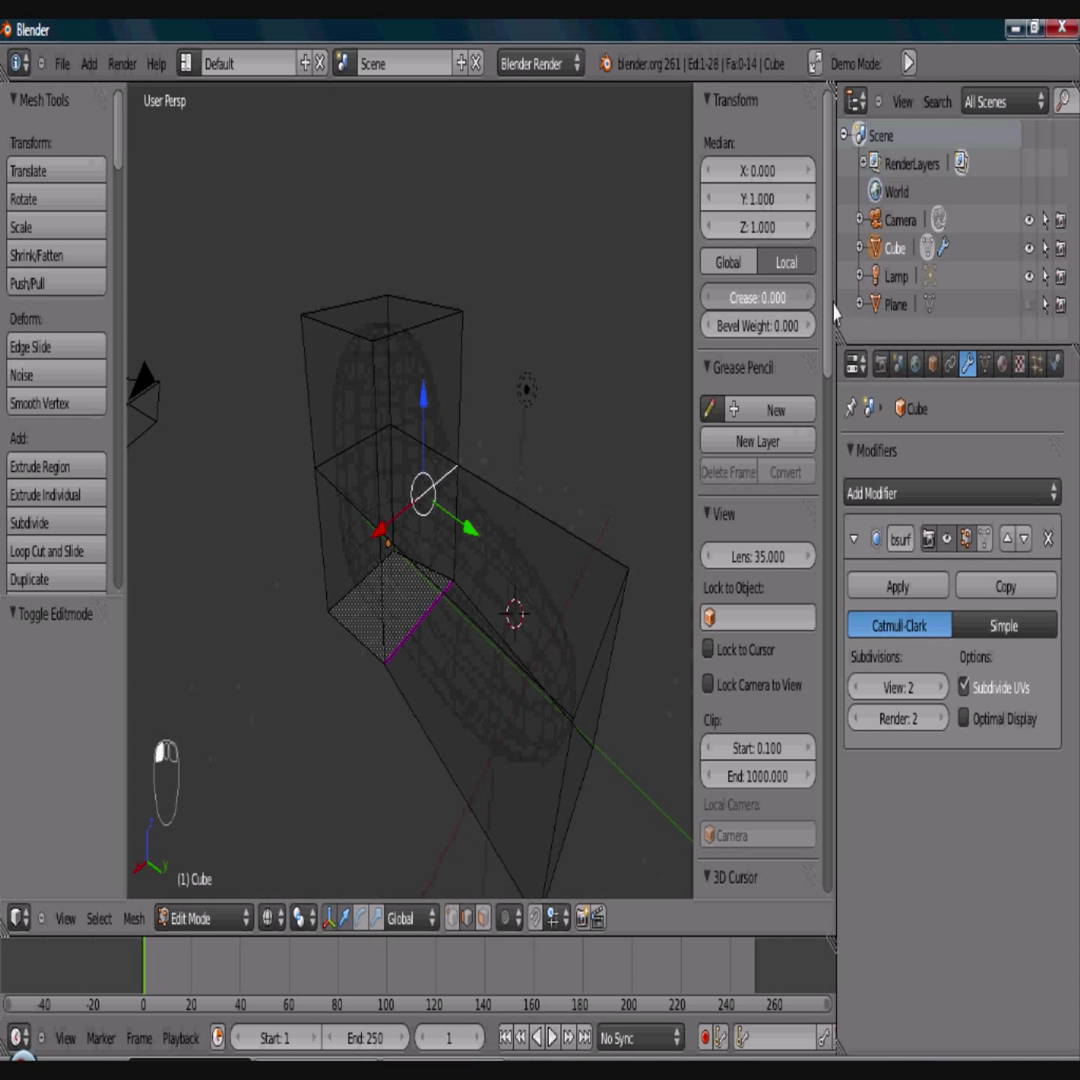
key(shift+e)
click(465, 498)
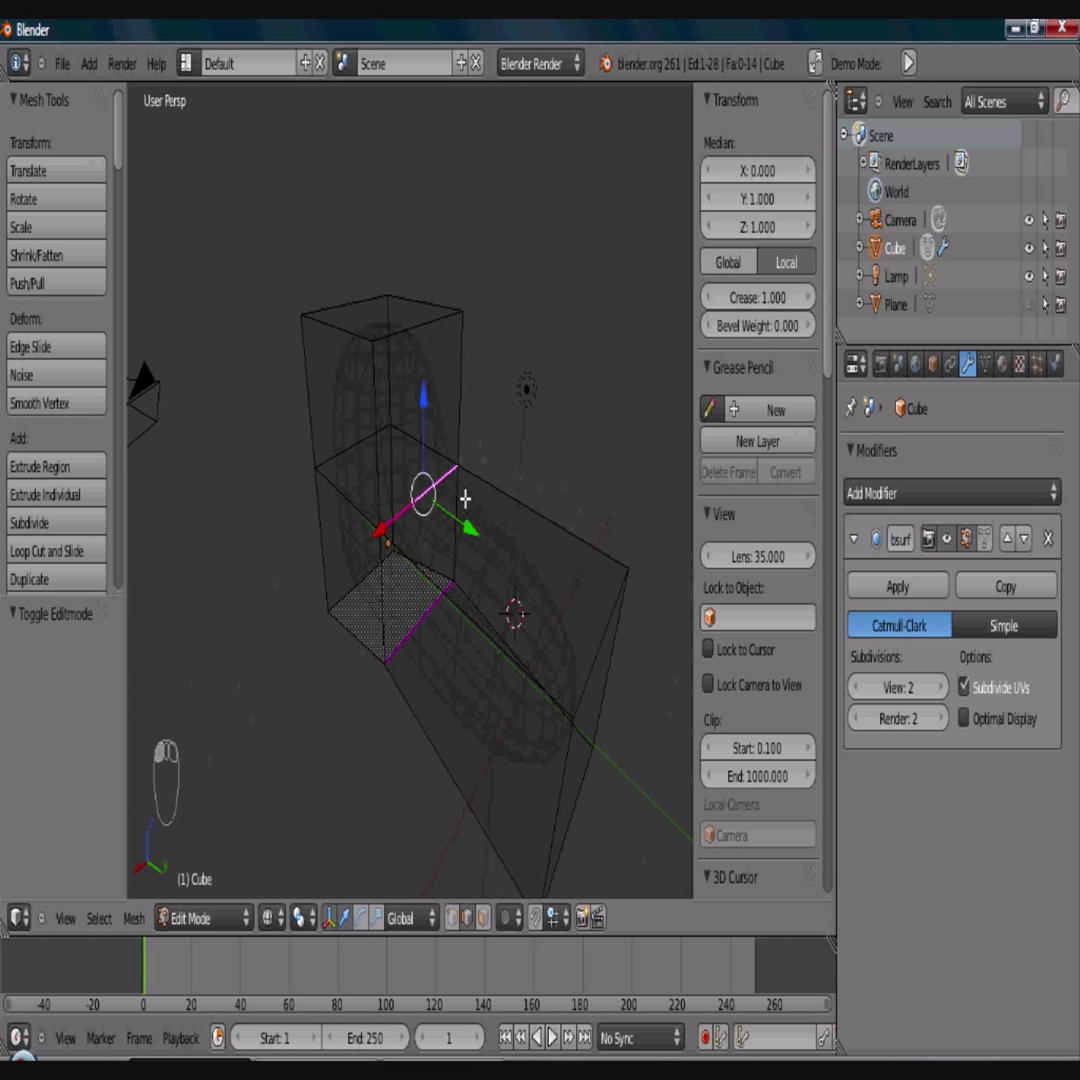
key(z)
key(z)
middle_drag(451, 567, 493, 492)
key(Tab)
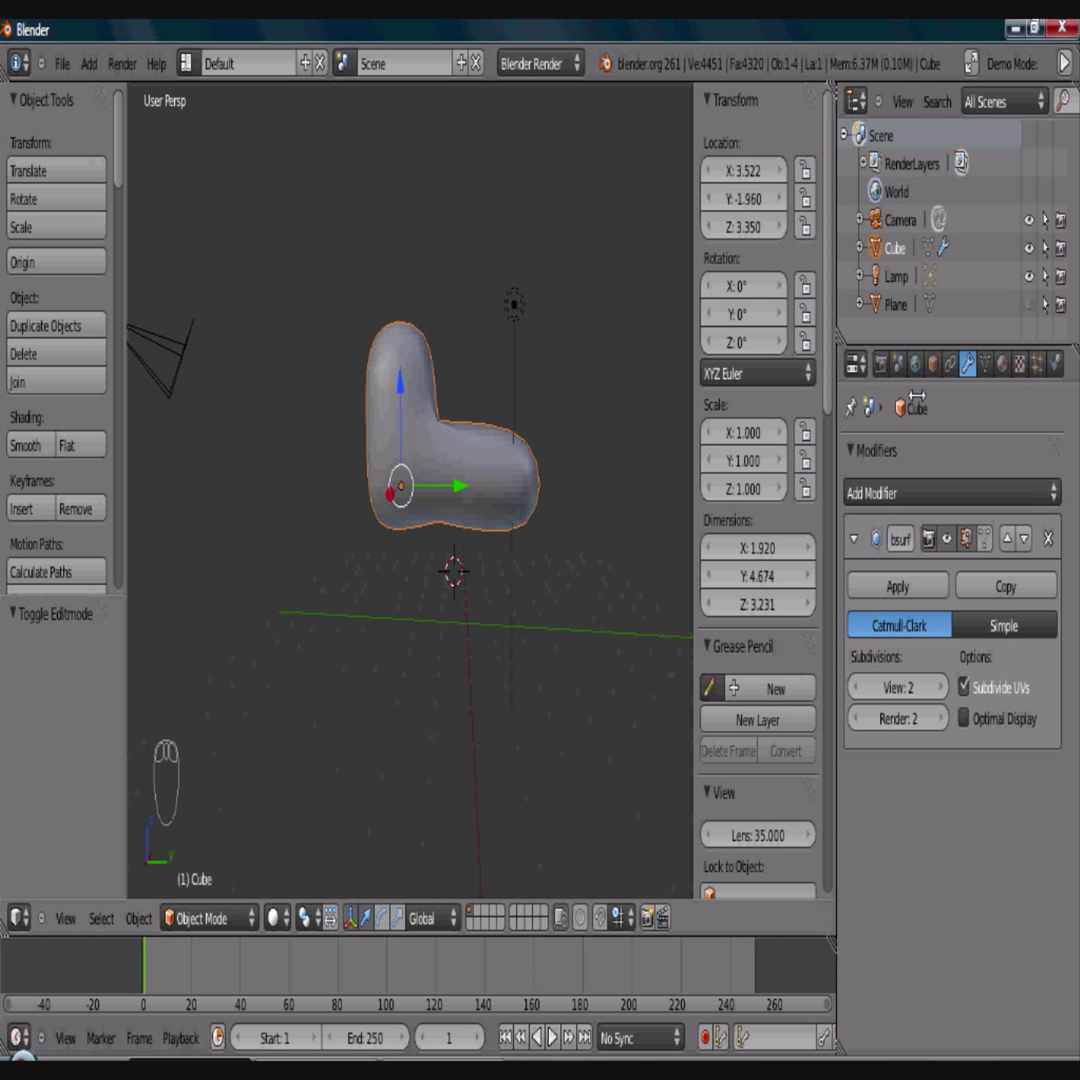
Step: Unhide the ground plane and shrink the foot to 0.352 scale
click(1029, 304)
mouse_move(557, 588)
middle_down()
mouse_move(567, 632)
mouse_move(556, 562)
mouse_move(563, 572)
middle_up()
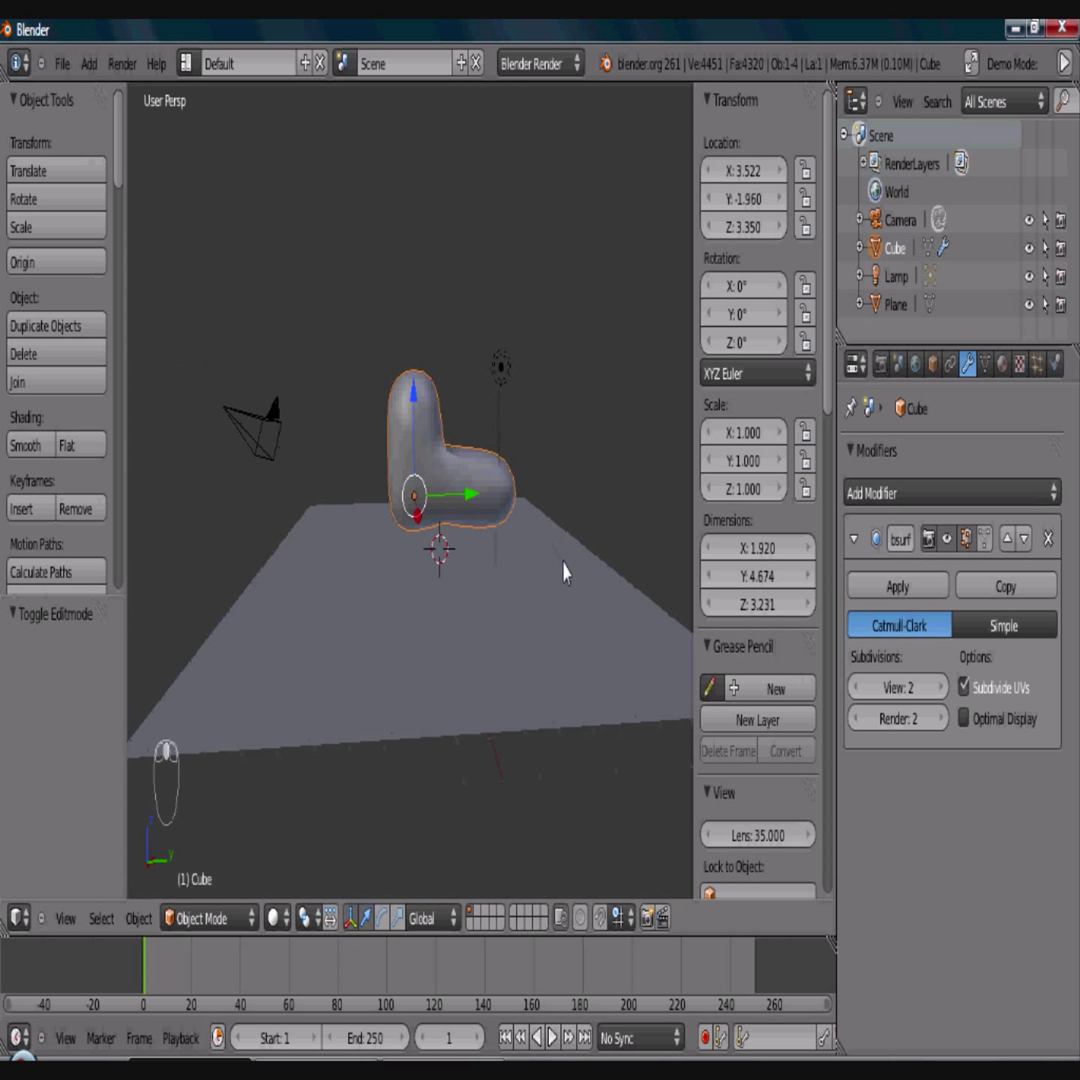
key(s)
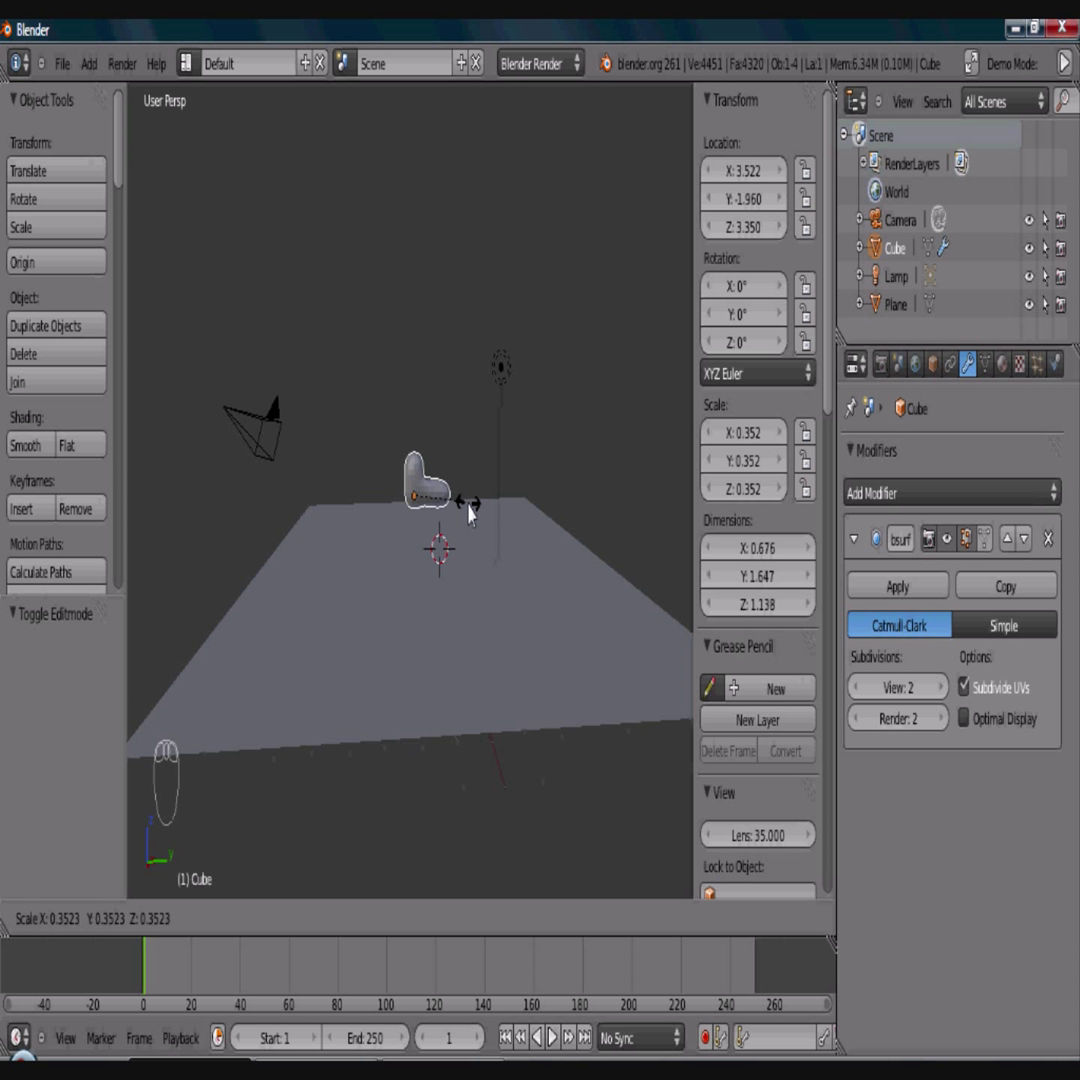
click(469, 510)
Step: Move the foot 3.307 units along Y to Y -5.267
key(g)
key(y)
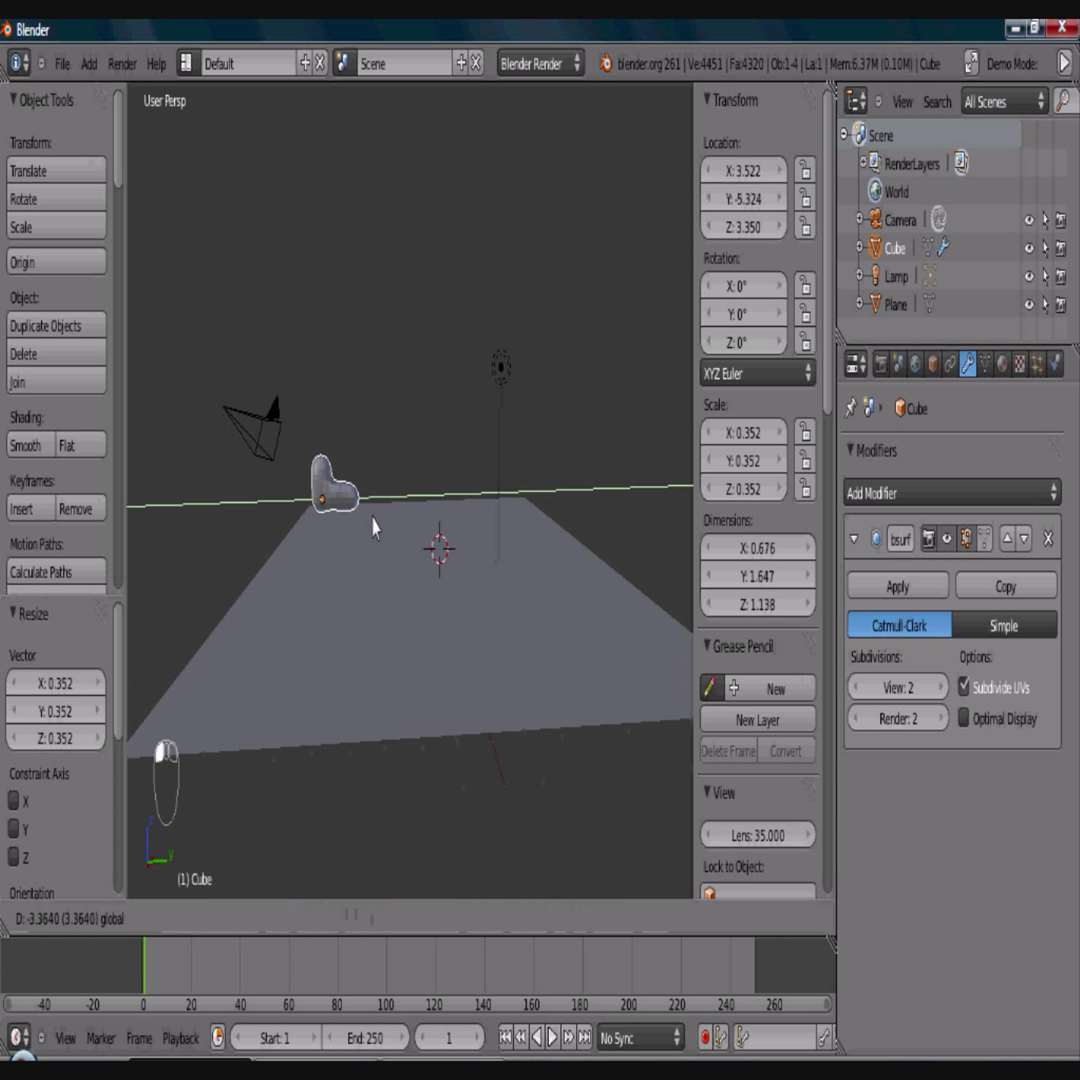
click(378, 607)
mouse_move(378, 607)
middle_down()
mouse_move(378, 640)
mouse_move(393, 593)
mouse_move(378, 588)
middle_up()
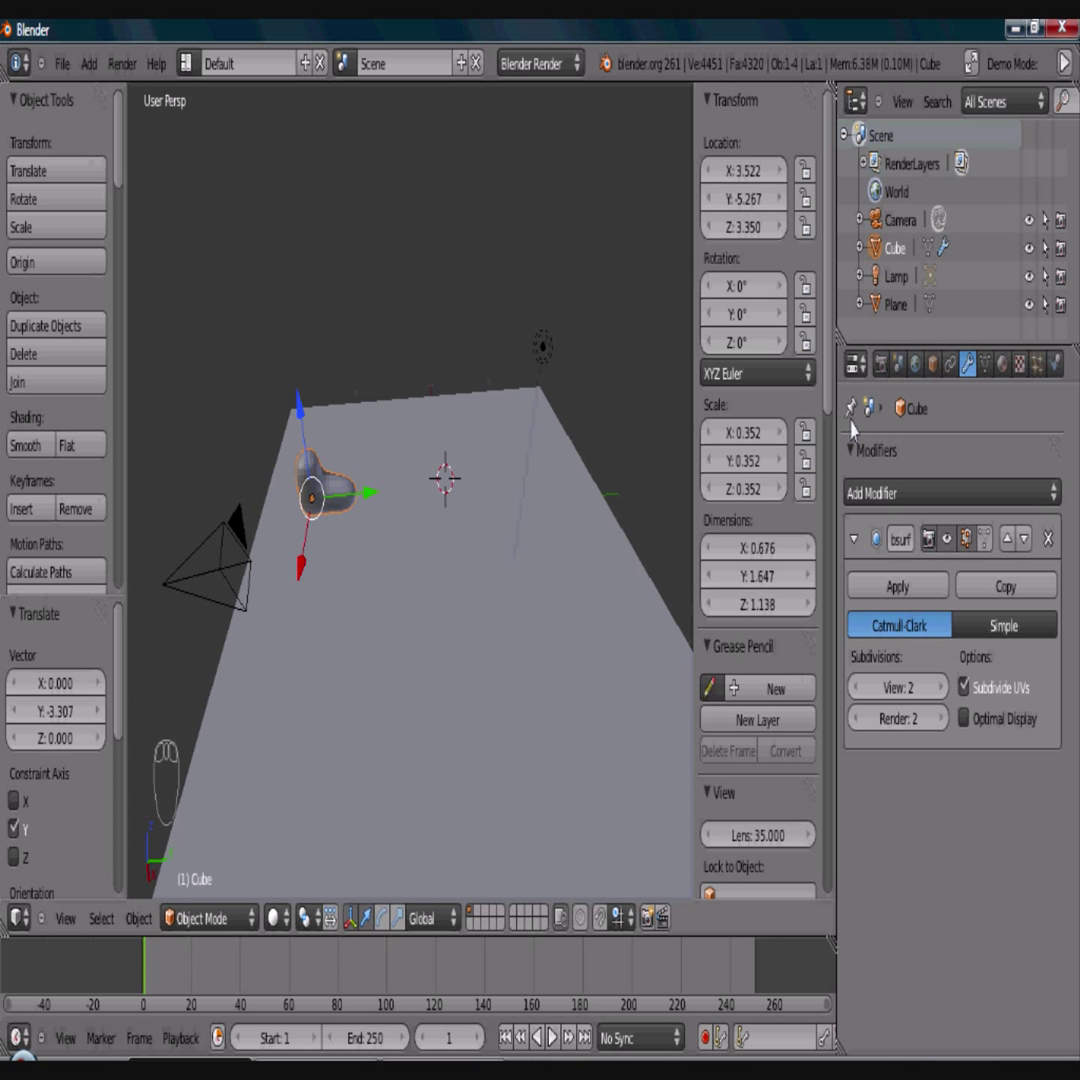
Step: Add Dynamic Paint to the plane and make it a canvas
click(1054, 367)
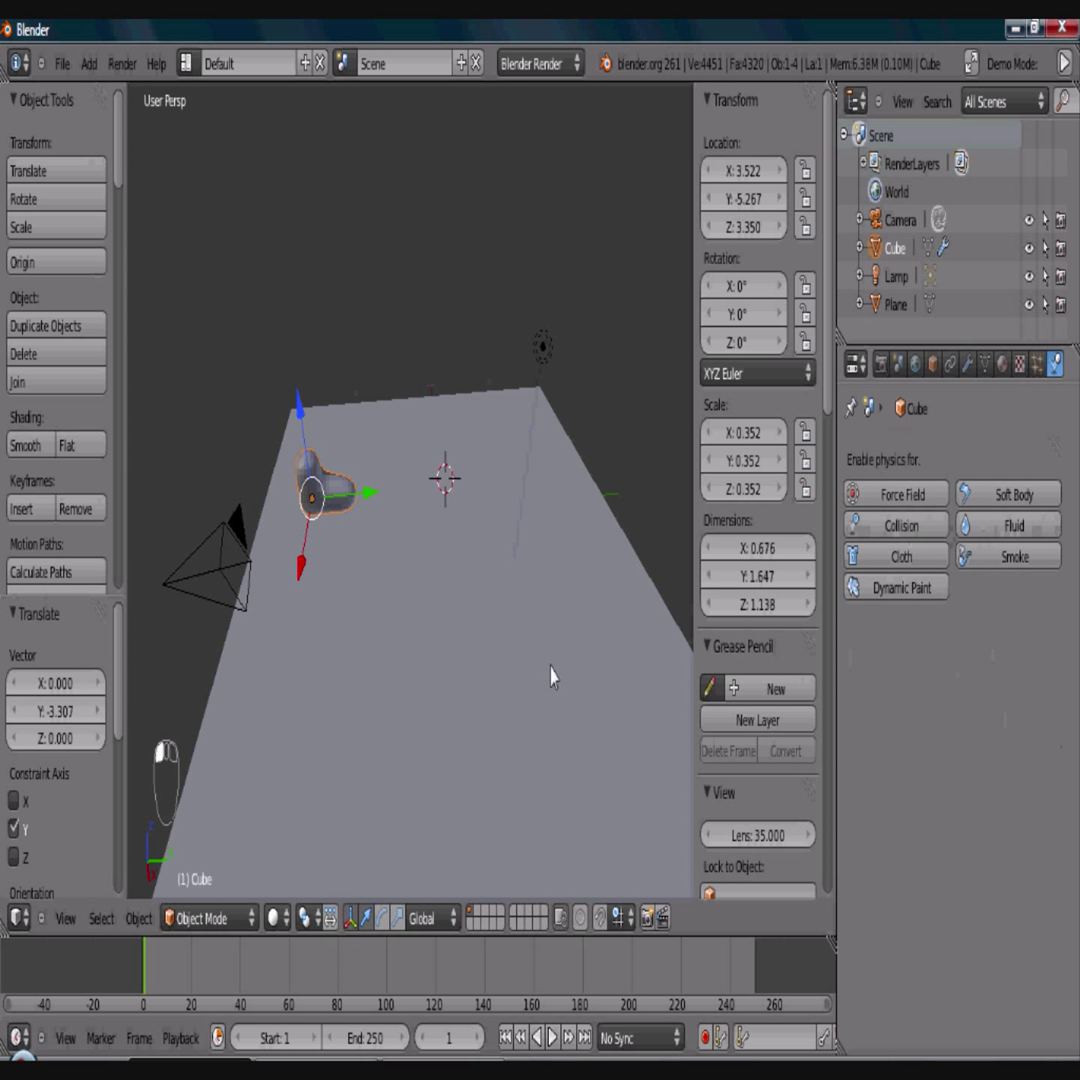
right_click(550, 678)
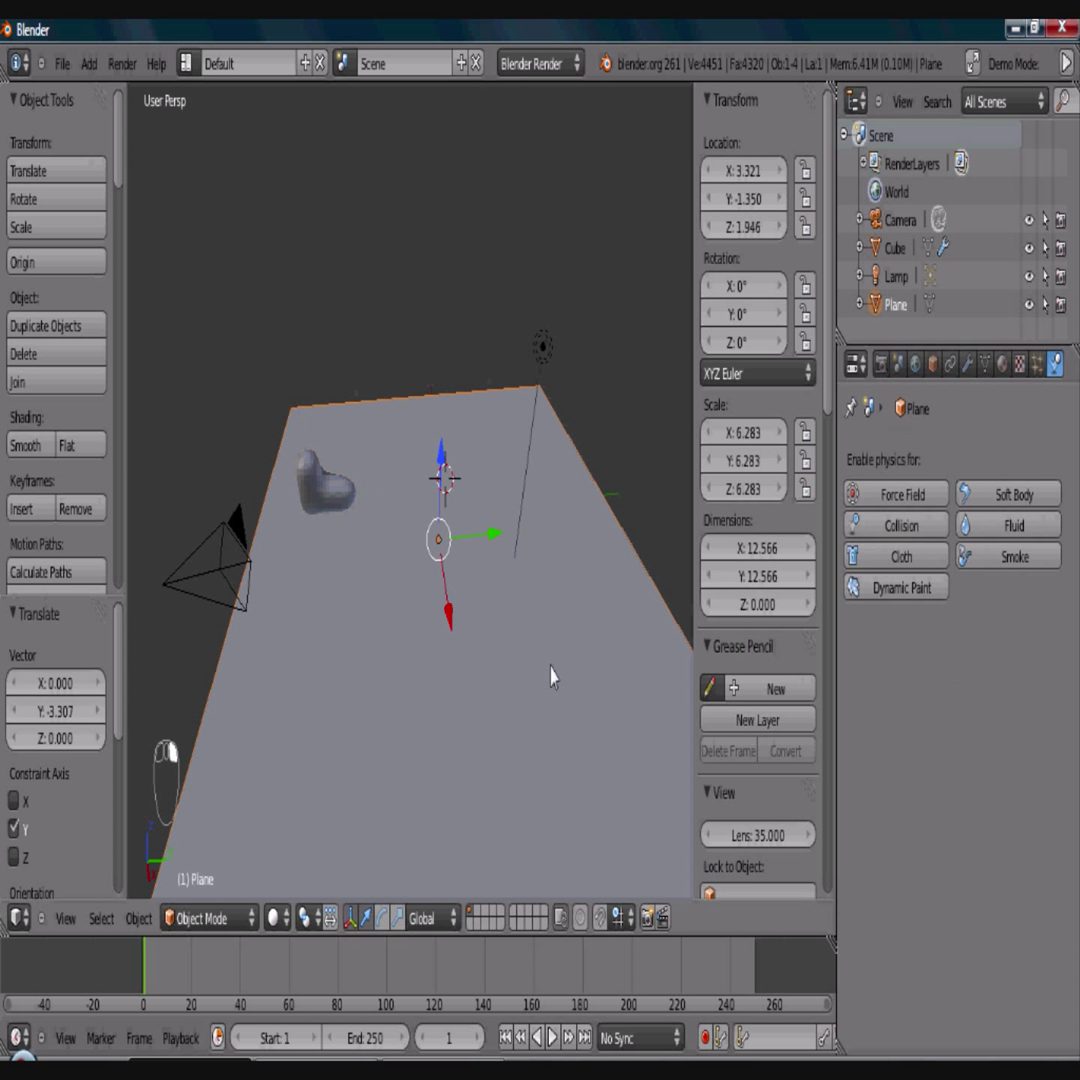
click(885, 592)
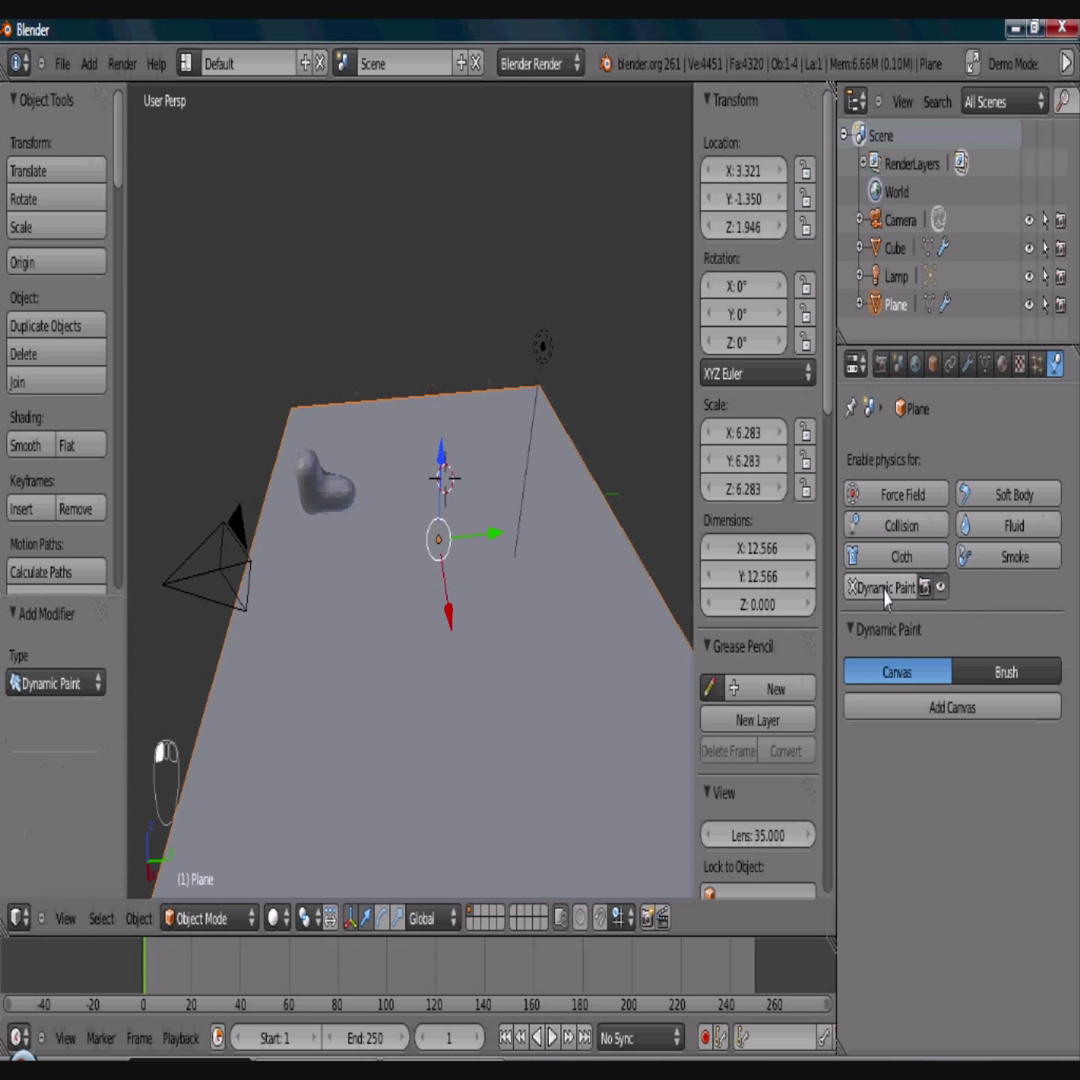
click(917, 720)
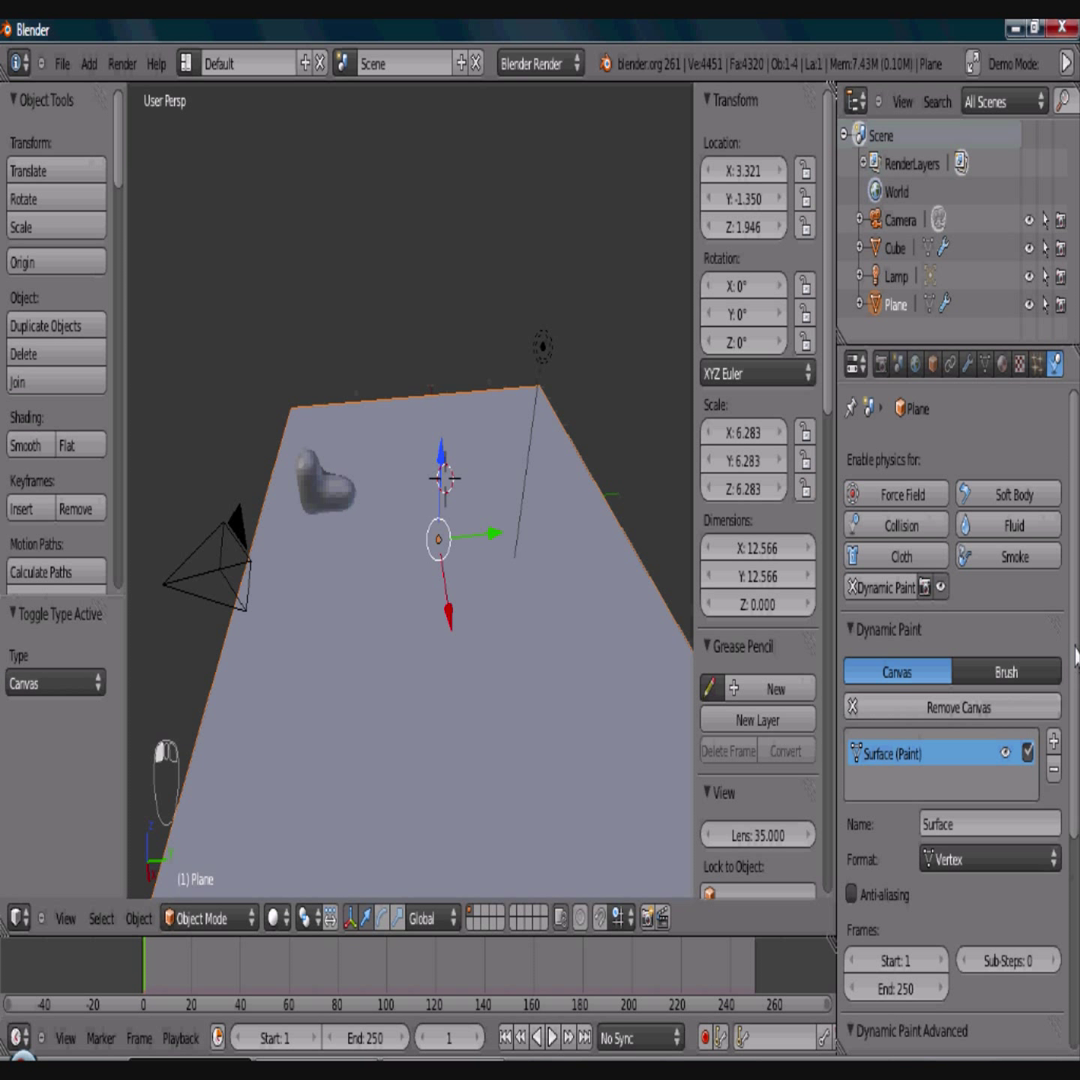
Step: Change the canvas surface type from Paint to Displace
scroll(1072, 762, down, 5)
scroll(1072, 762, down, 6)
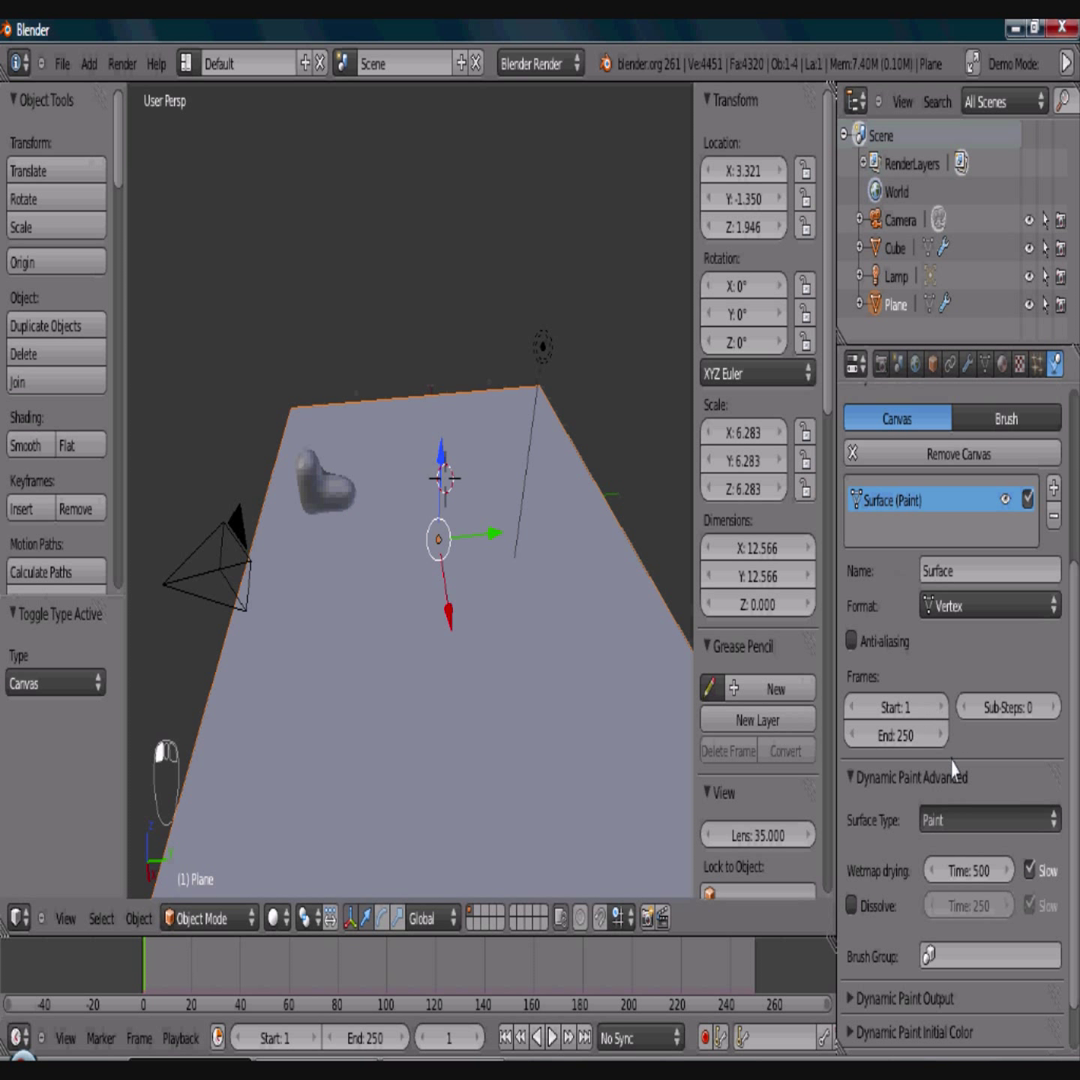
click(955, 820)
click(953, 767)
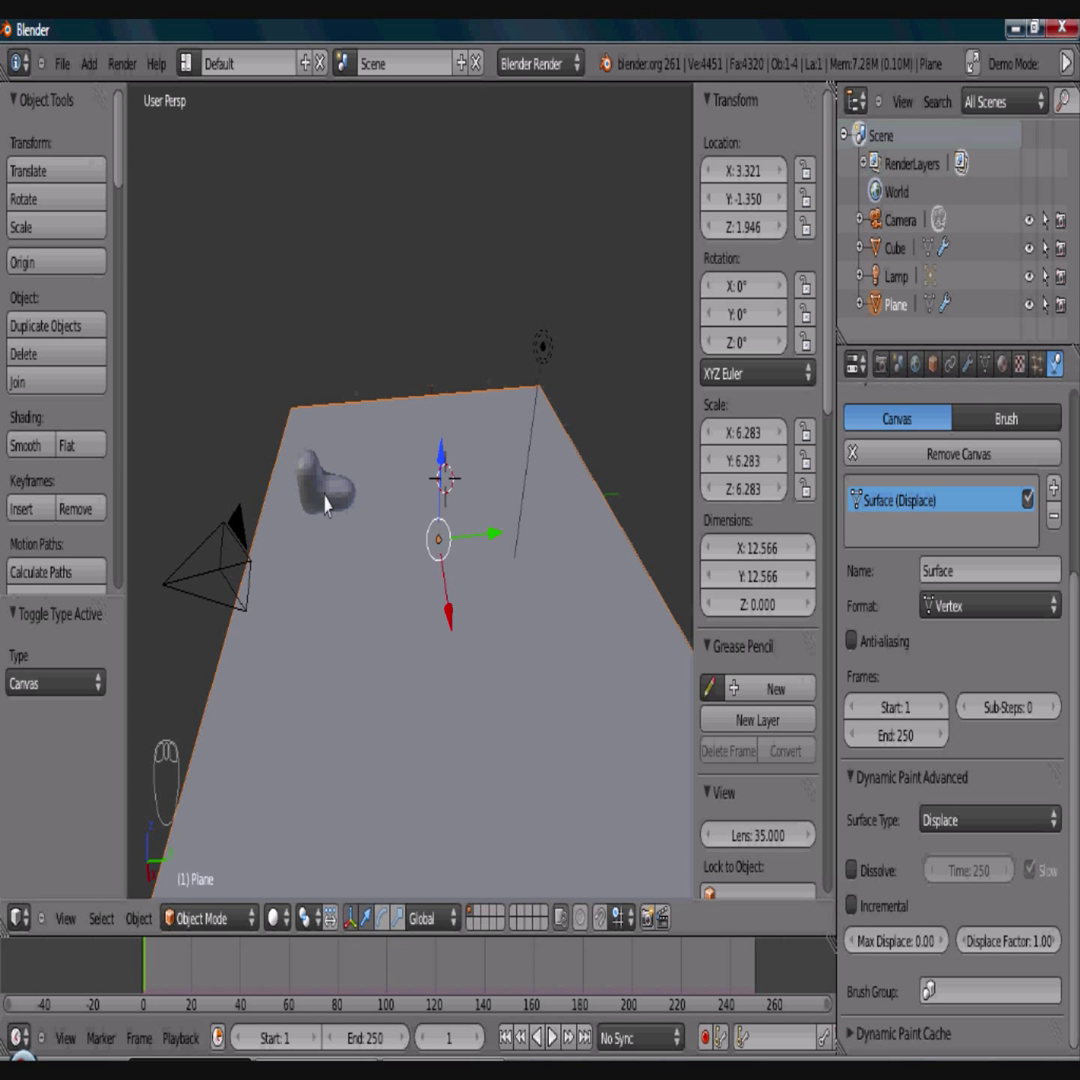
Step: Select the foot and add Dynamic Paint to it as a Brush
right_click(325, 505)
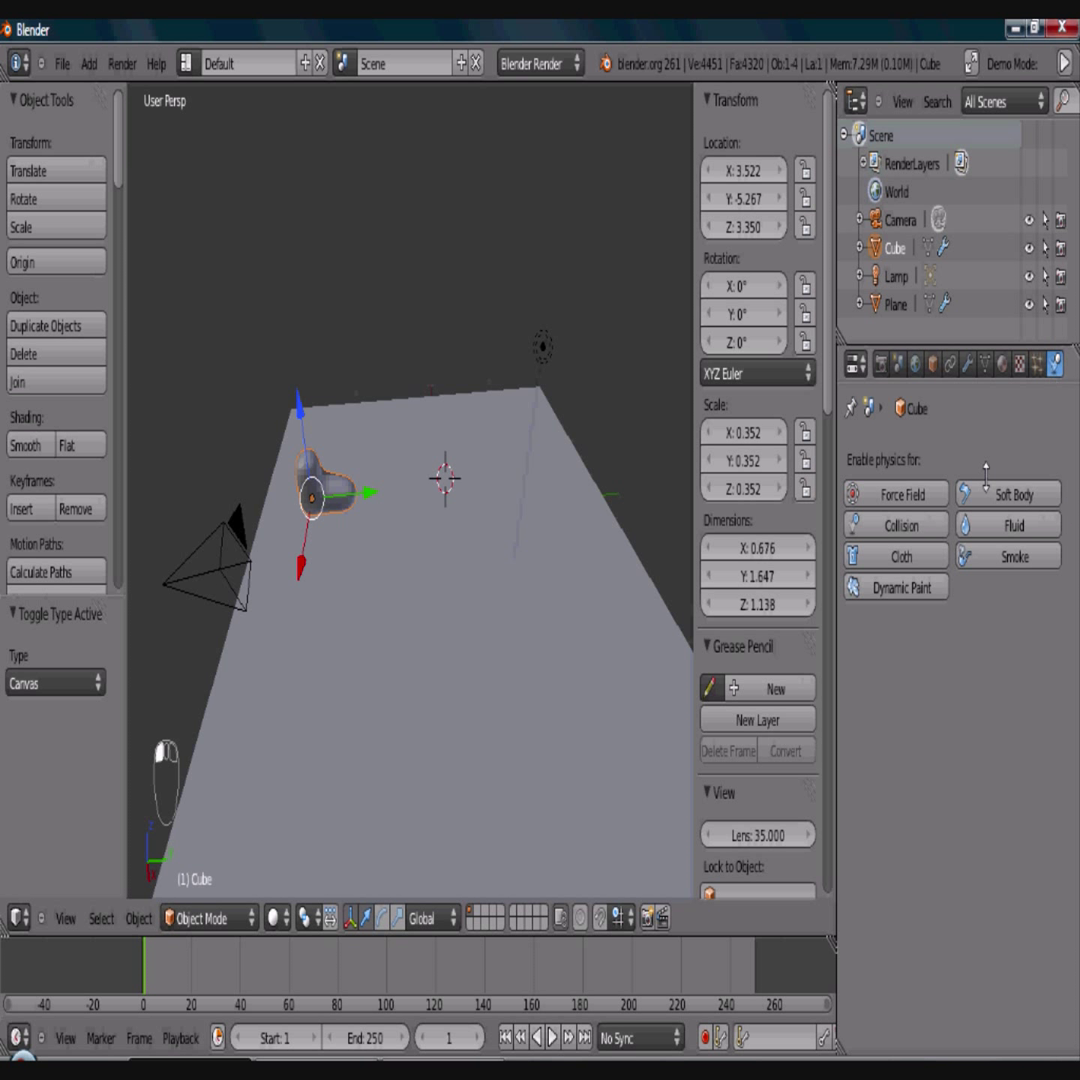
click(896, 588)
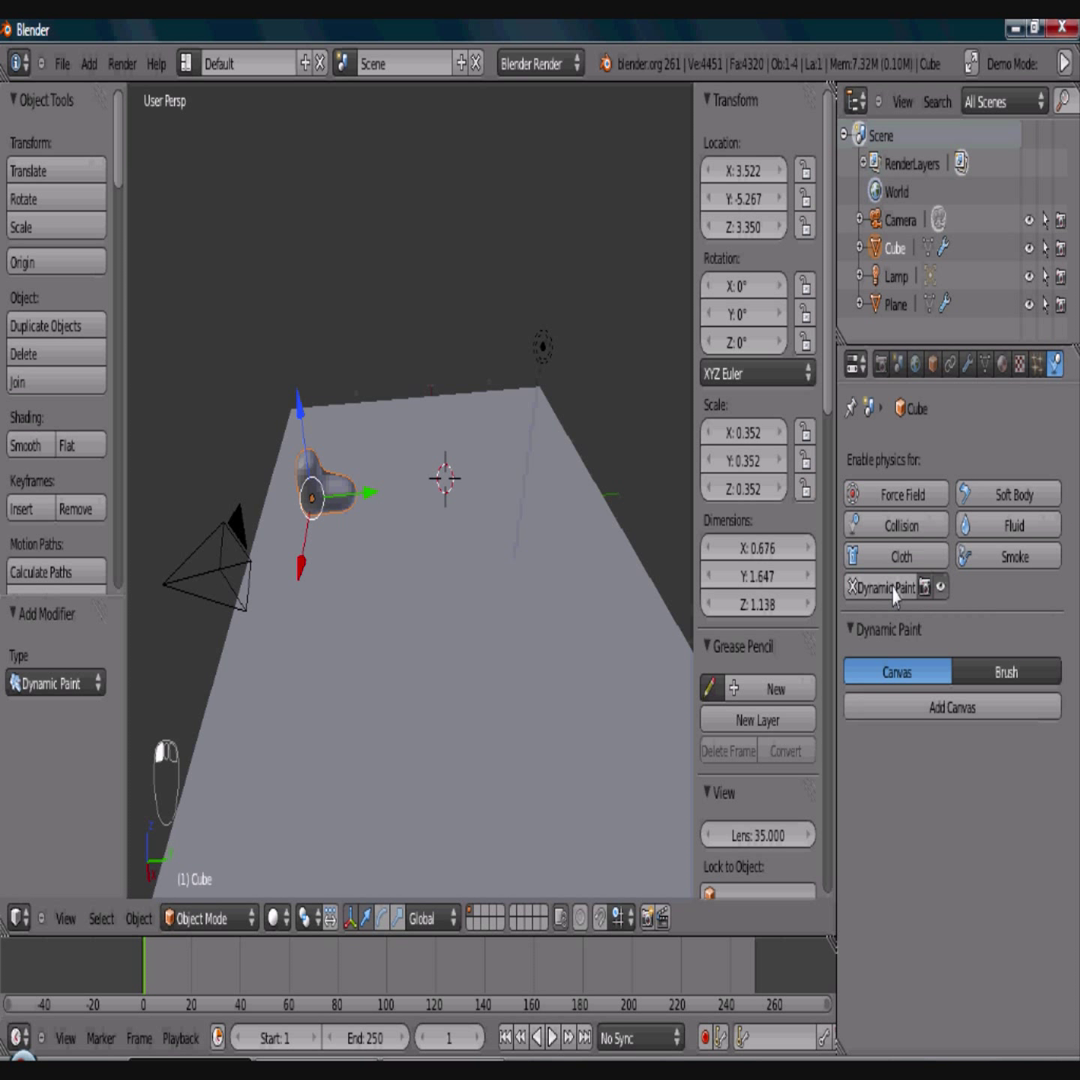
click(988, 674)
click(970, 710)
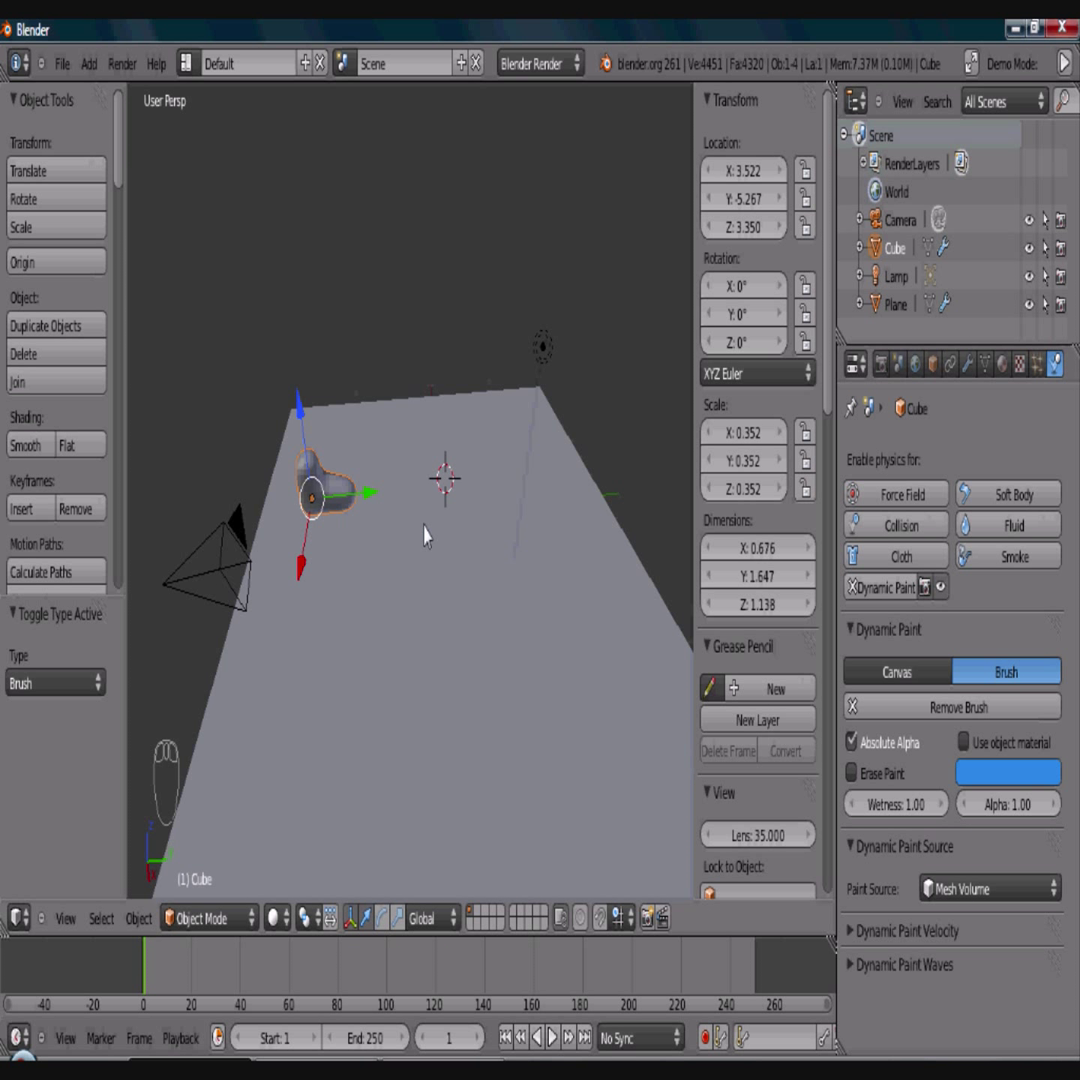
Step: Keyframe the foot's starting location at frame 1
middle_drag(345, 562, 374, 569)
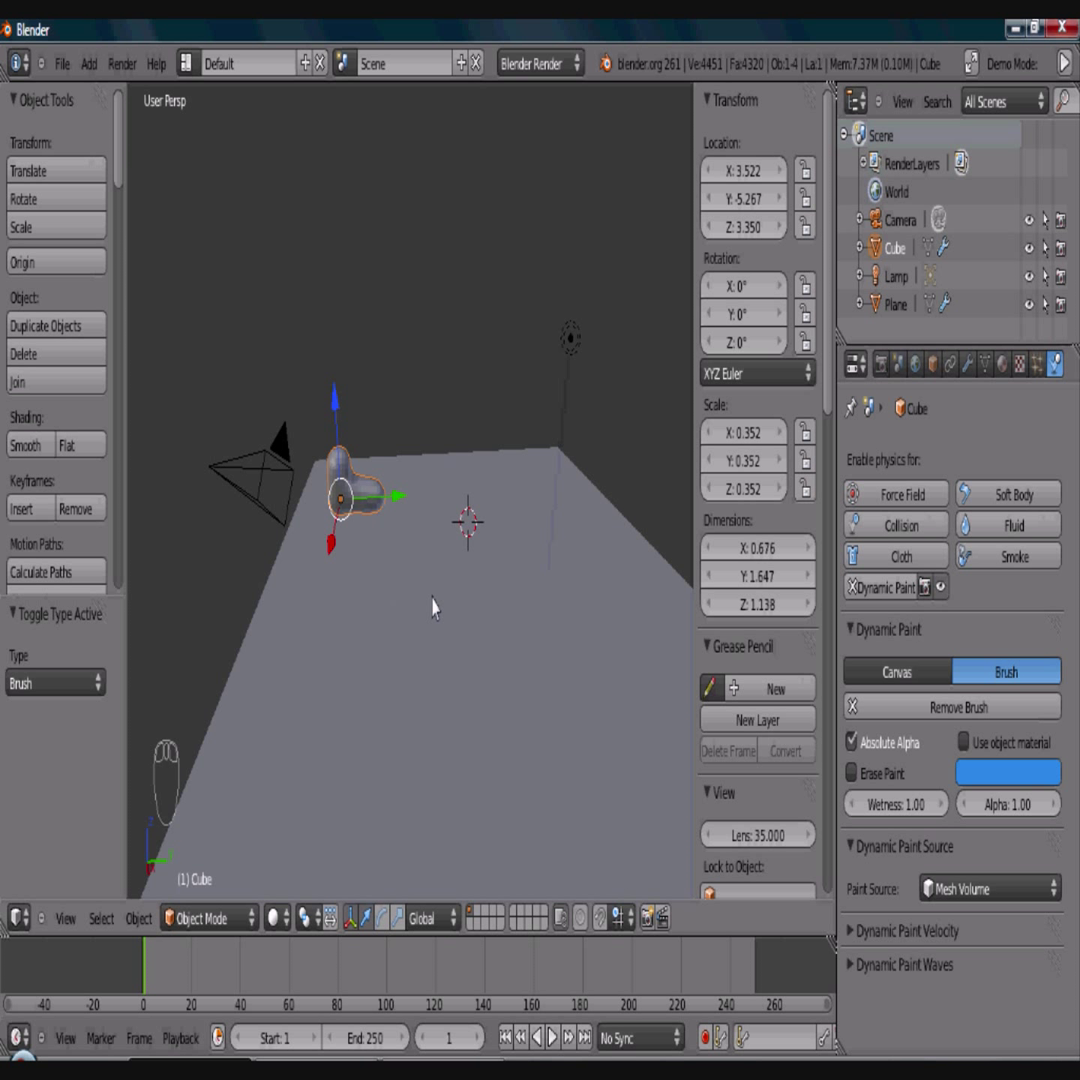
key(i)
click(433, 600)
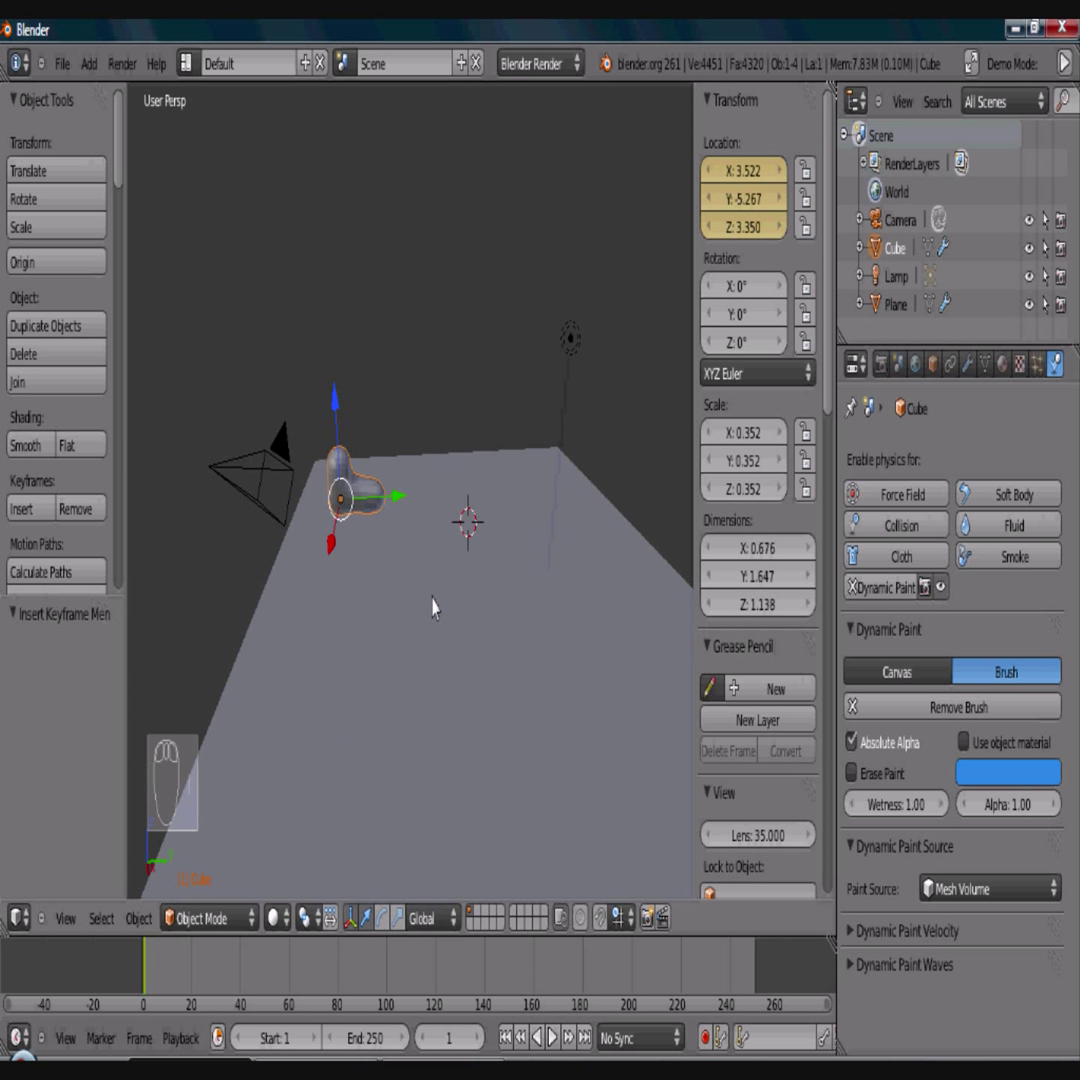
Step: At frame 10, lower the foot onto the plane and keyframe its location
click(166, 975)
drag(335, 400, 335, 482)
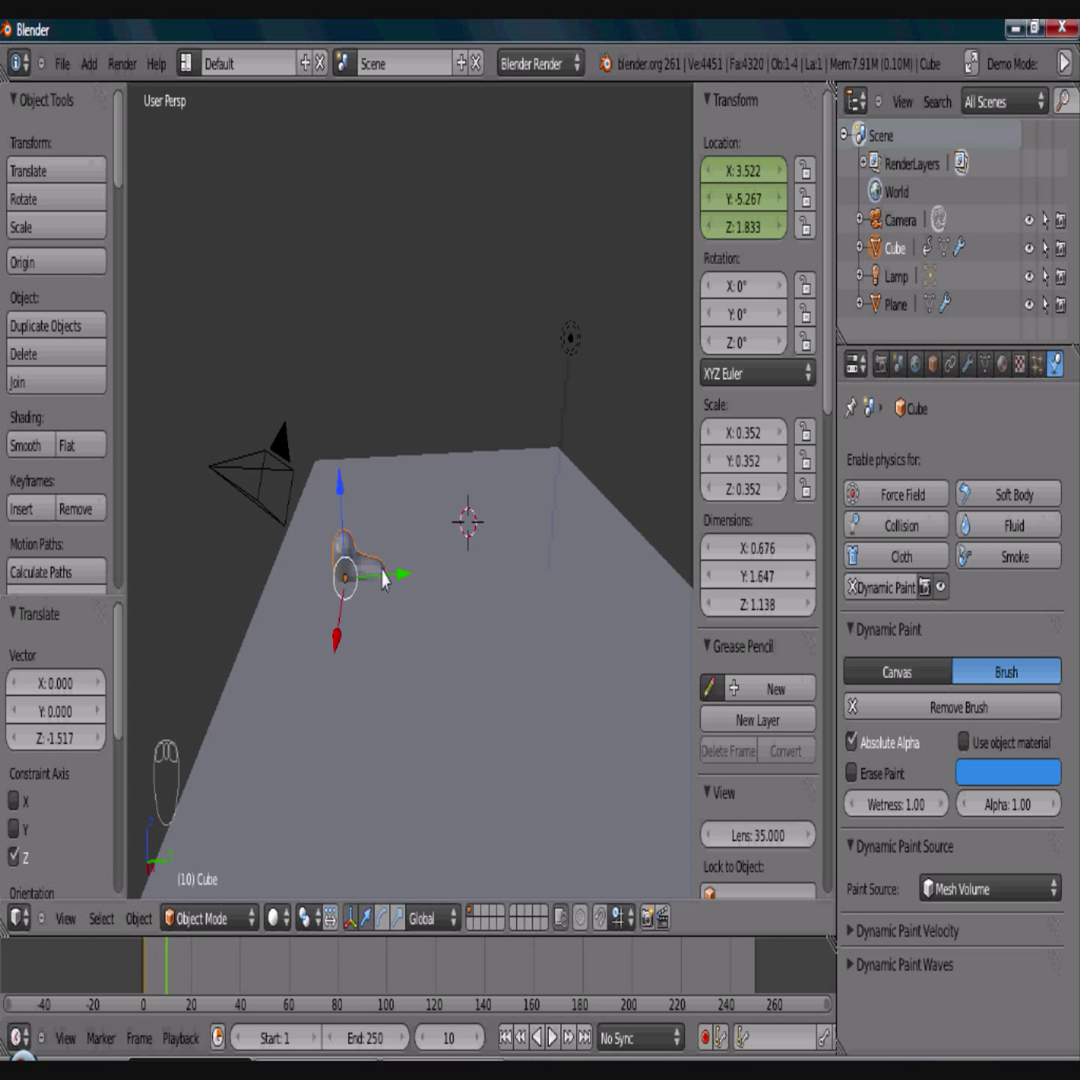
key(i)
click(383, 576)
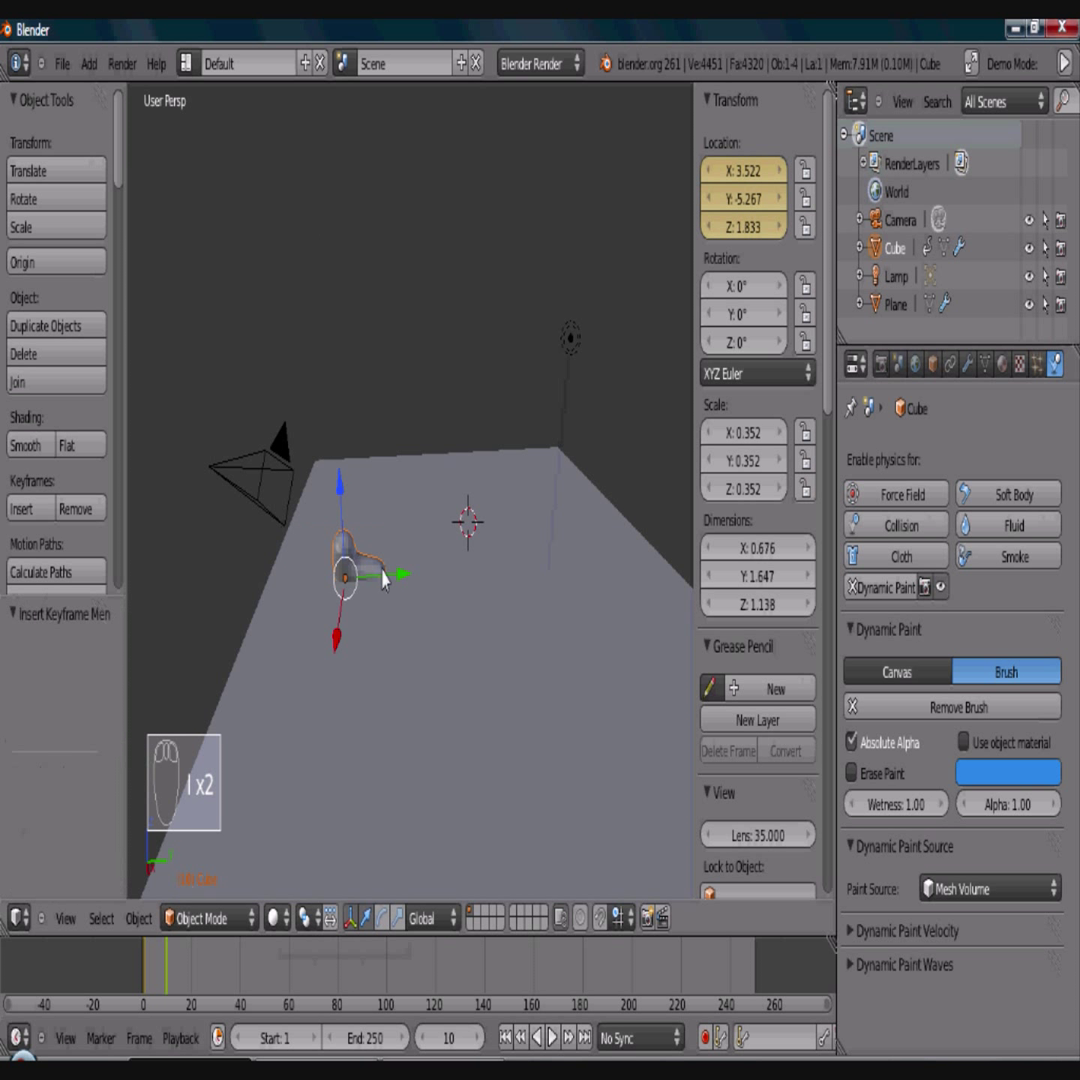
Step: At frame 20, lift the foot, move it forward along Y, and keyframe its location
click(193, 985)
drag(340, 478, 345, 437)
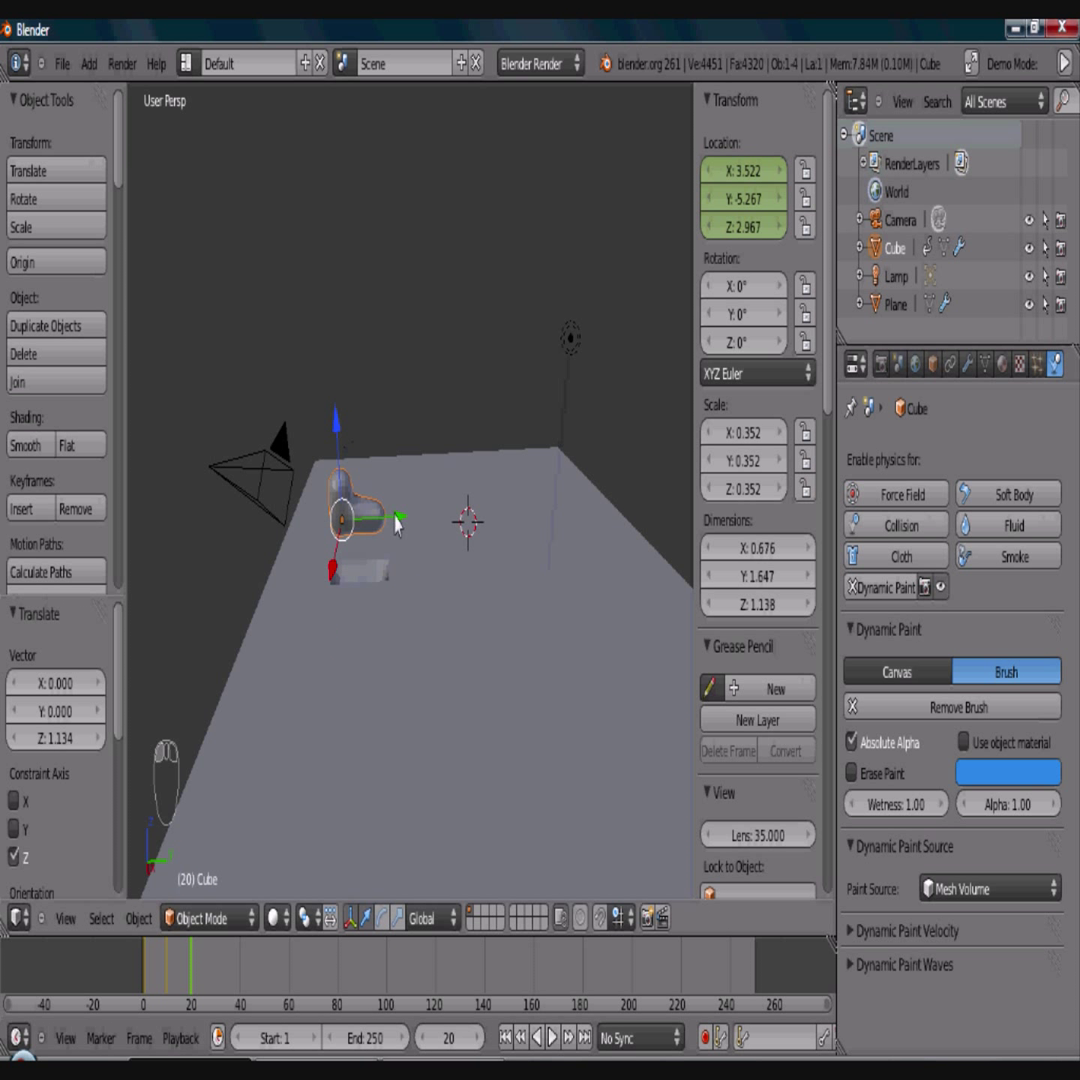
drag(397, 520, 433, 522)
key(i)
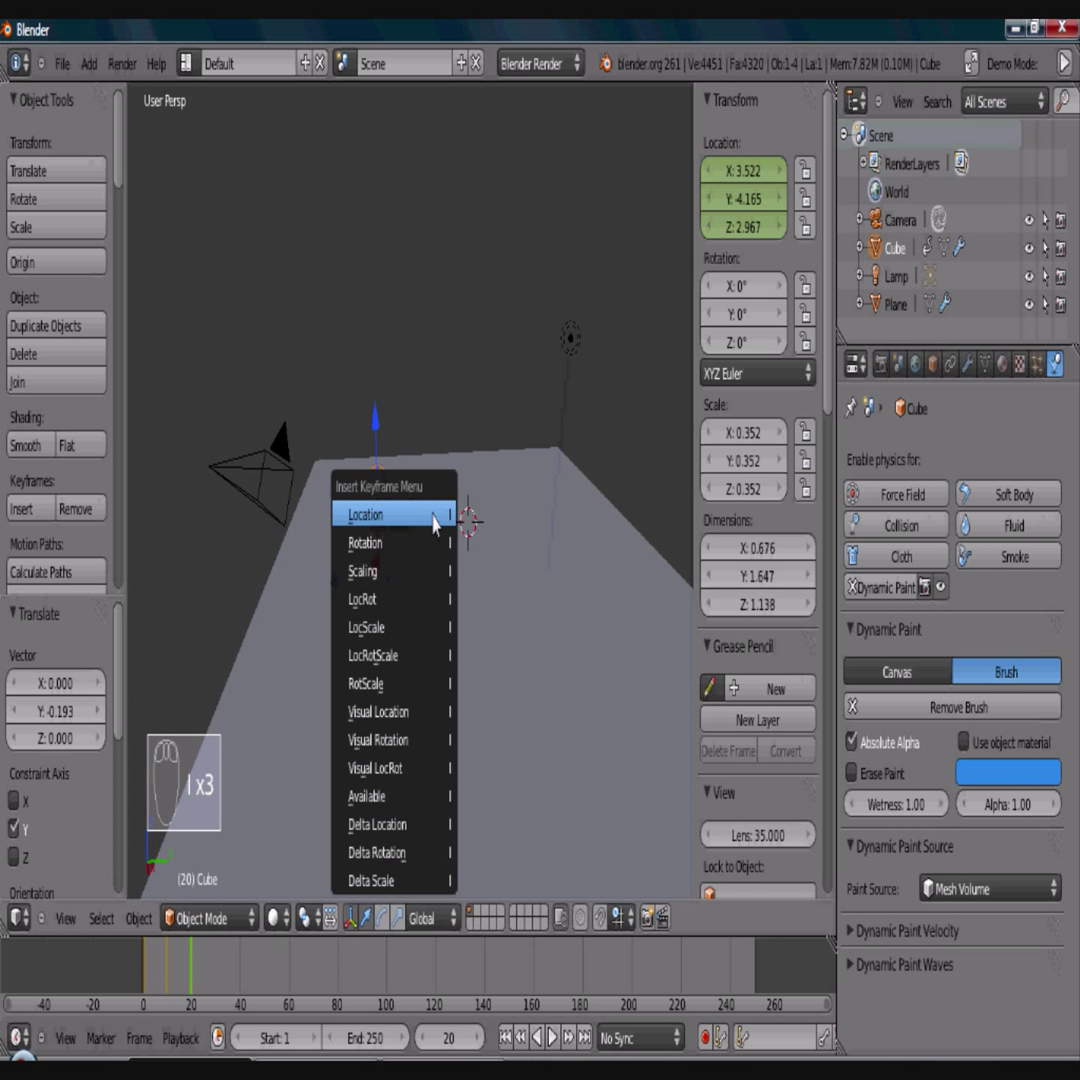
click(420, 513)
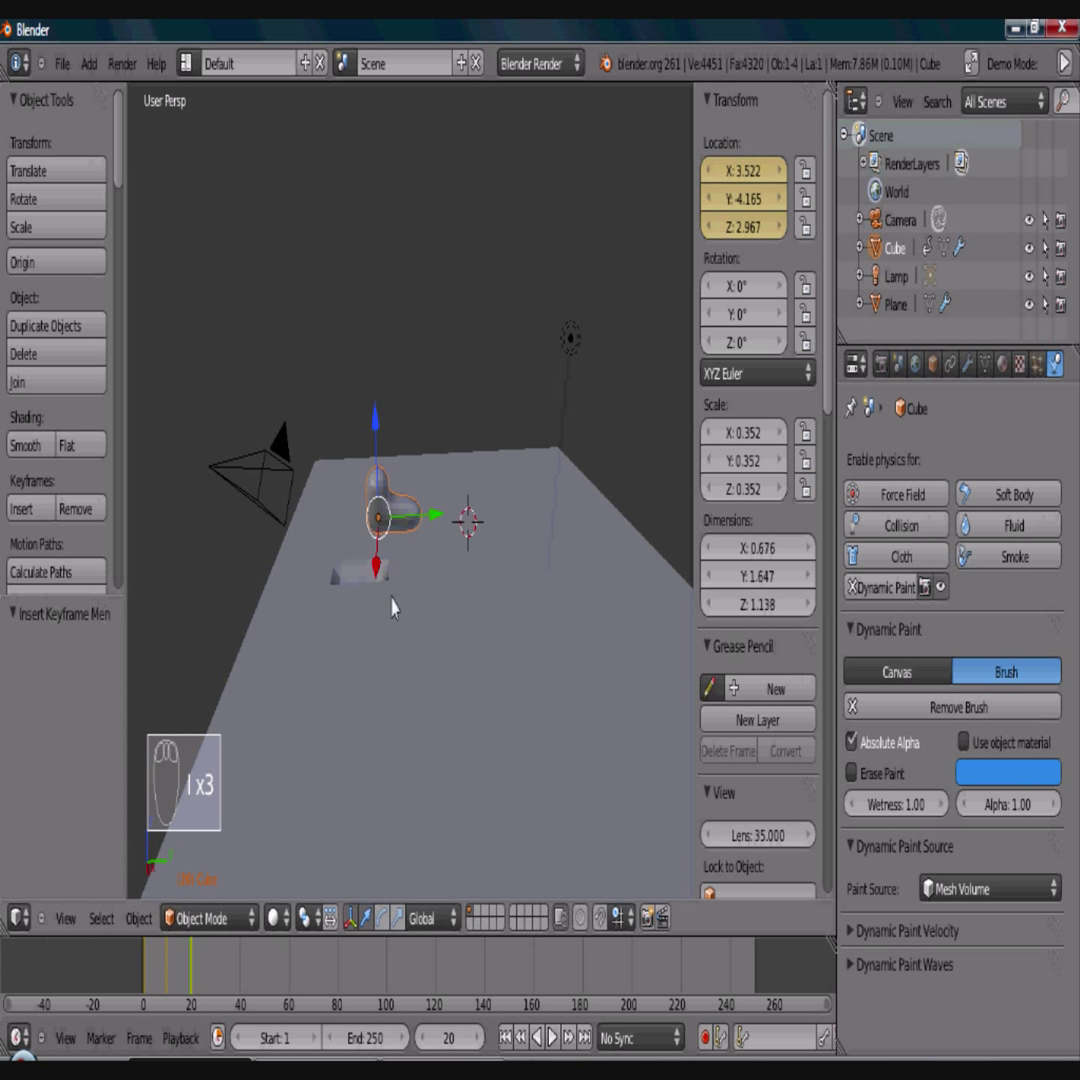
Step: At frame 30, move the foot forward, lower it onto the plane, and keyframe its location
click(217, 985)
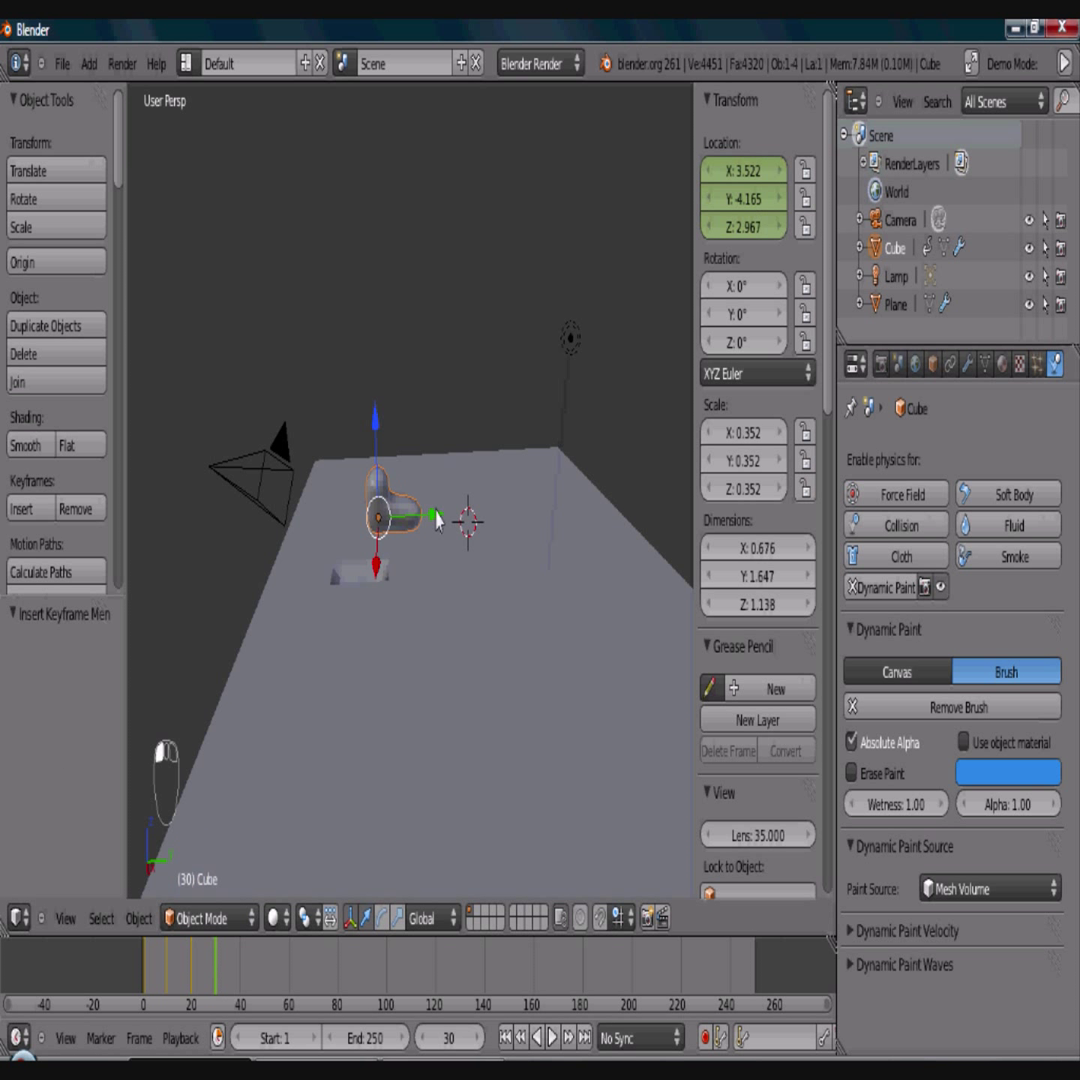
drag(437, 517, 462, 510)
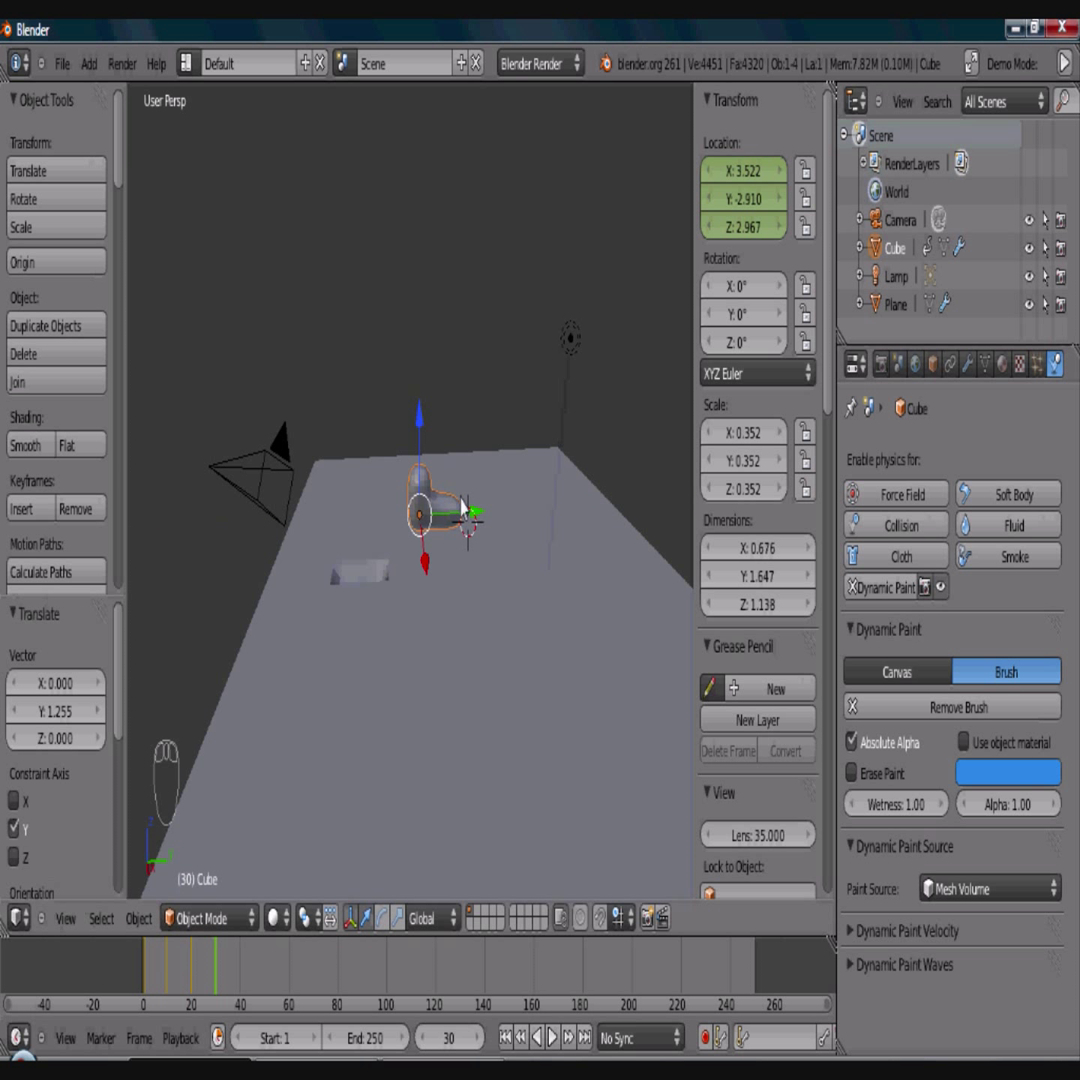
drag(423, 424, 423, 475)
key(i)
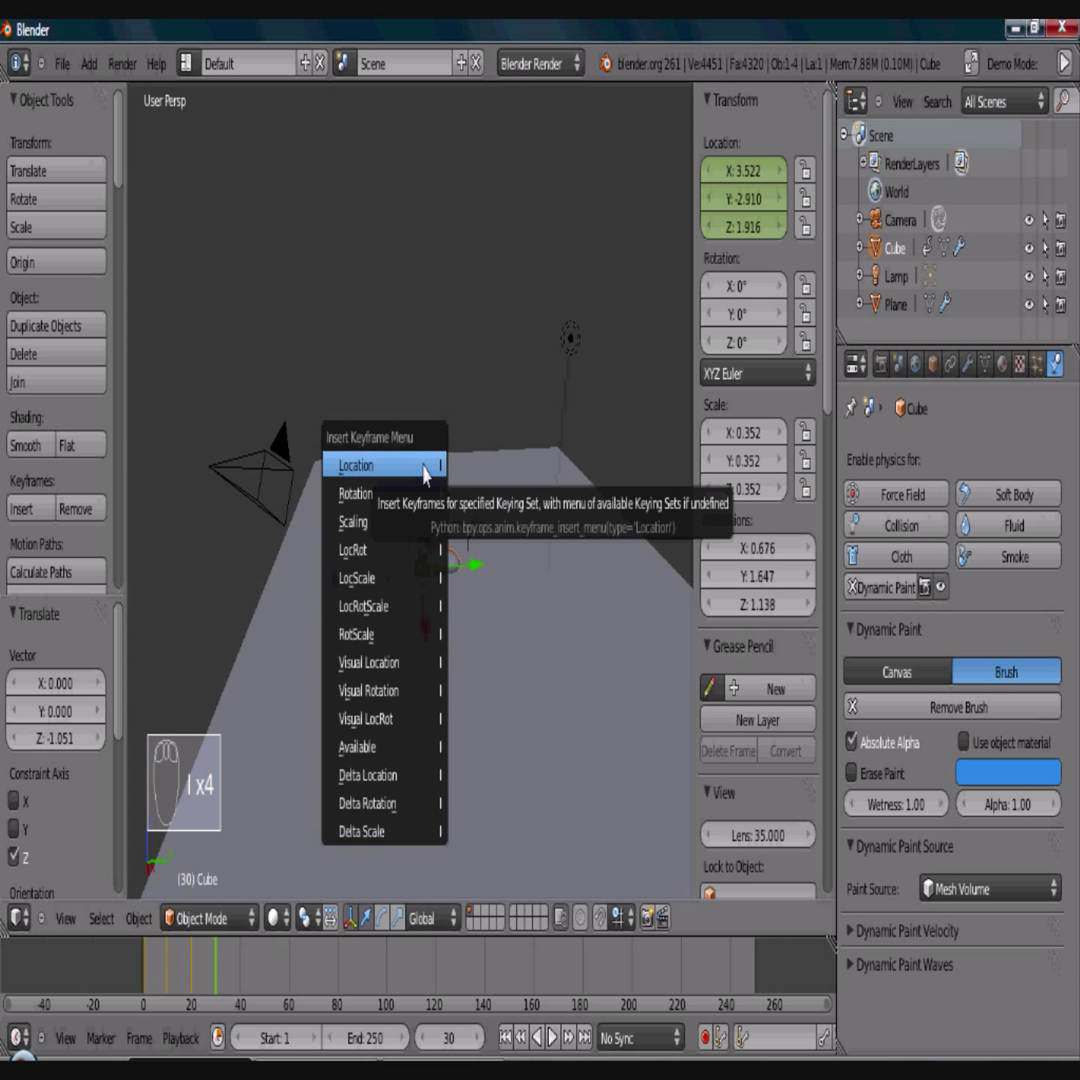
click(423, 470)
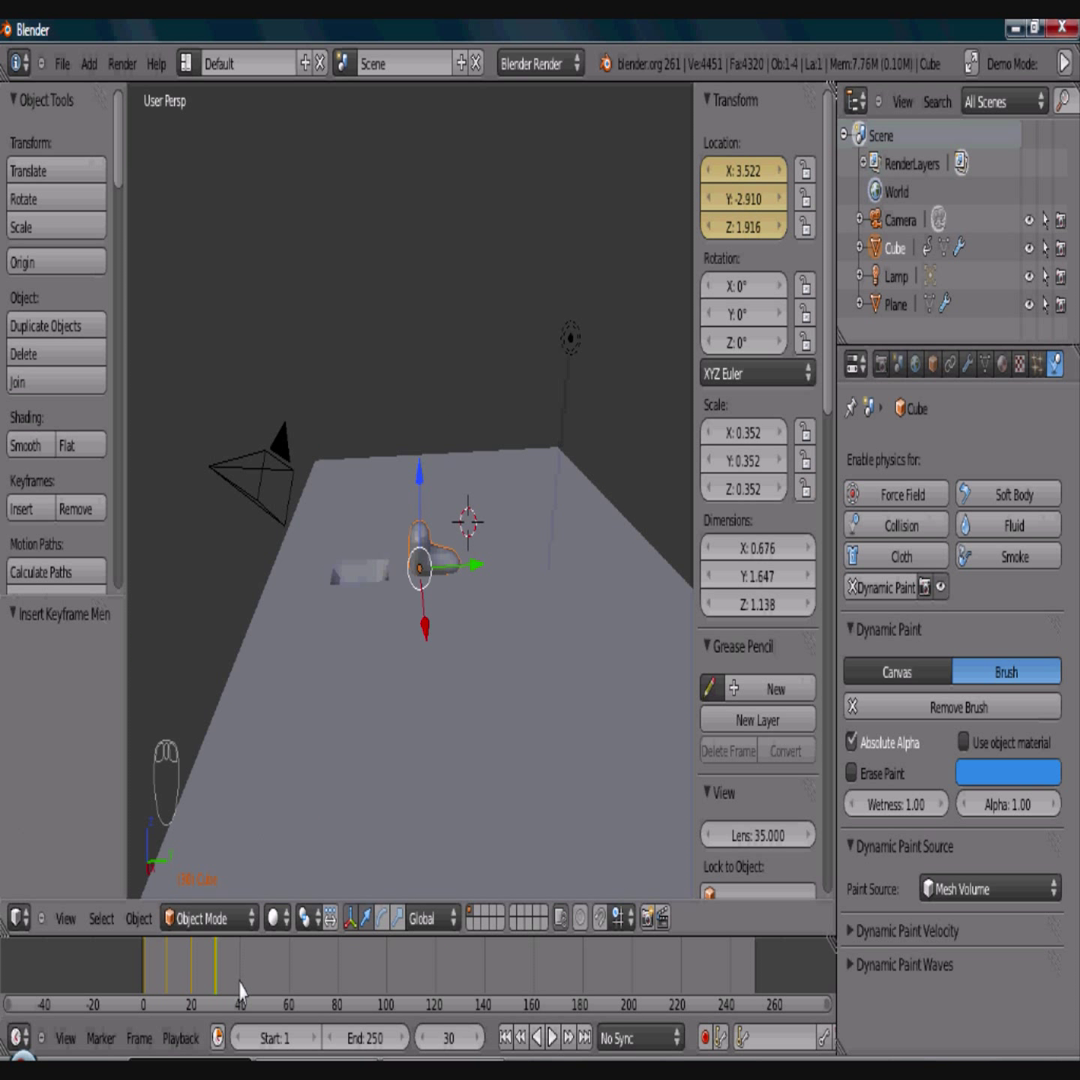
Step: At frame 40, lift the foot, move it forward, and keyframe its location
click(240, 990)
drag(420, 468, 421, 428)
drag(470, 528, 501, 522)
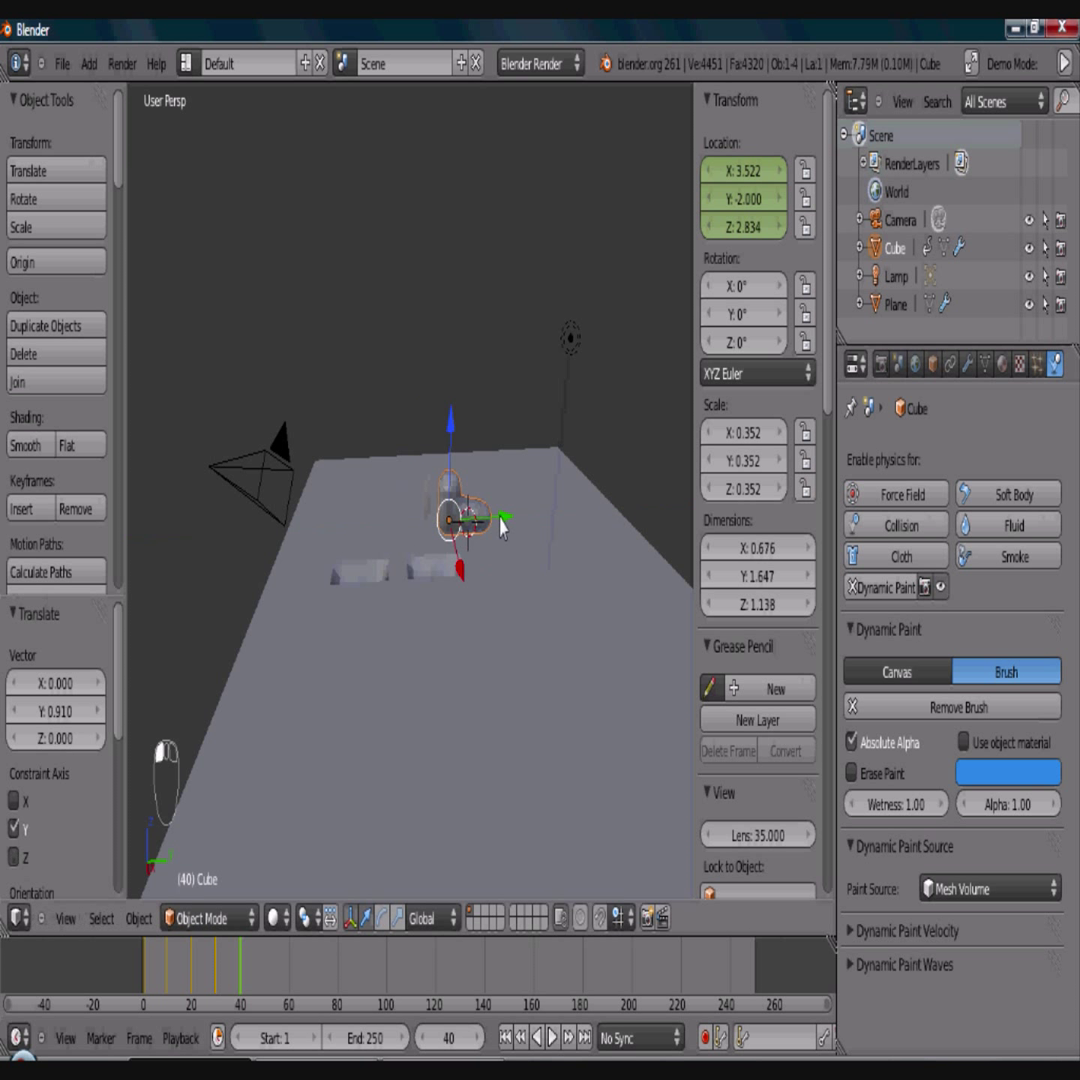
key(i)
click(501, 522)
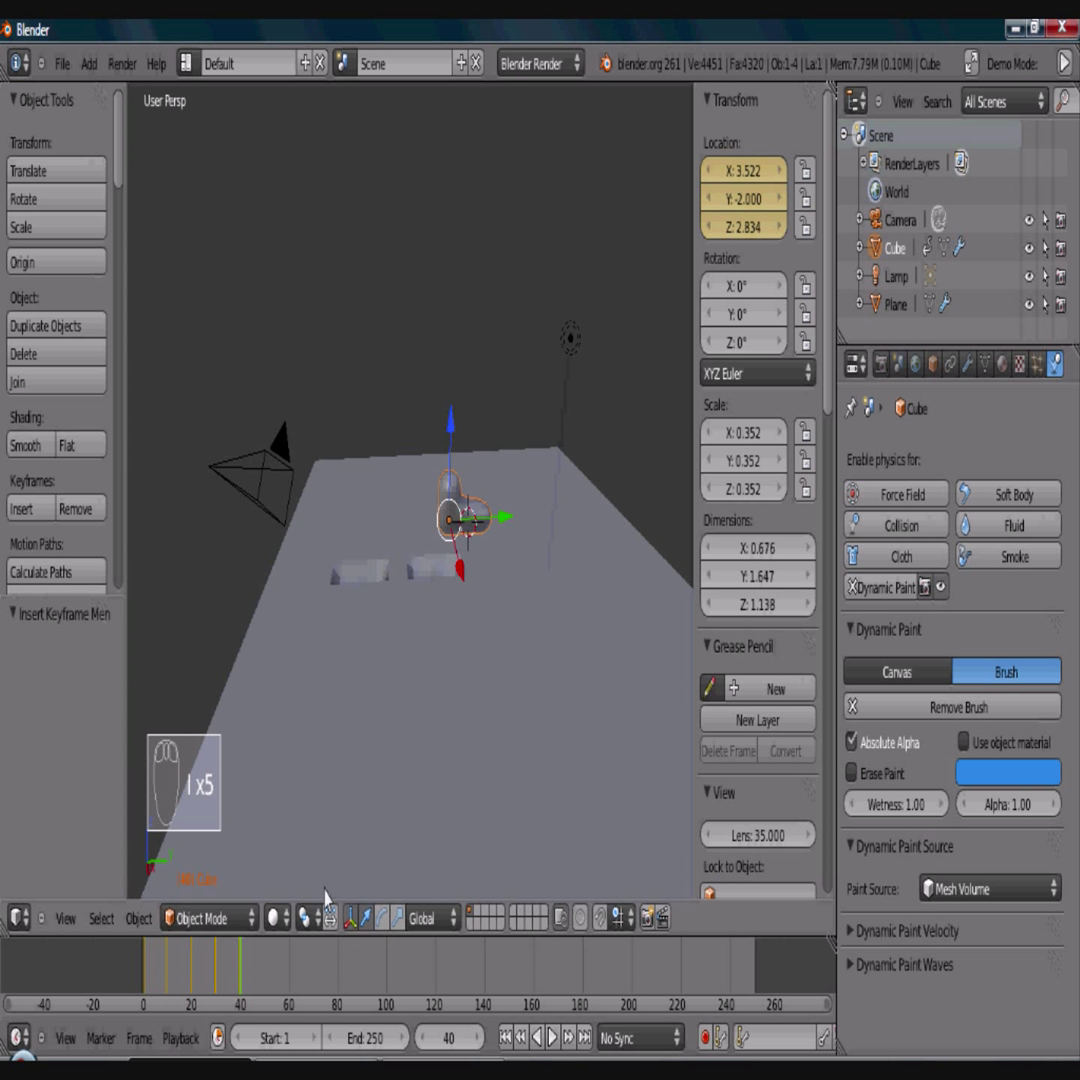
Step: At frame 50, step the foot forward and lower it toward the plane
click(265, 980)
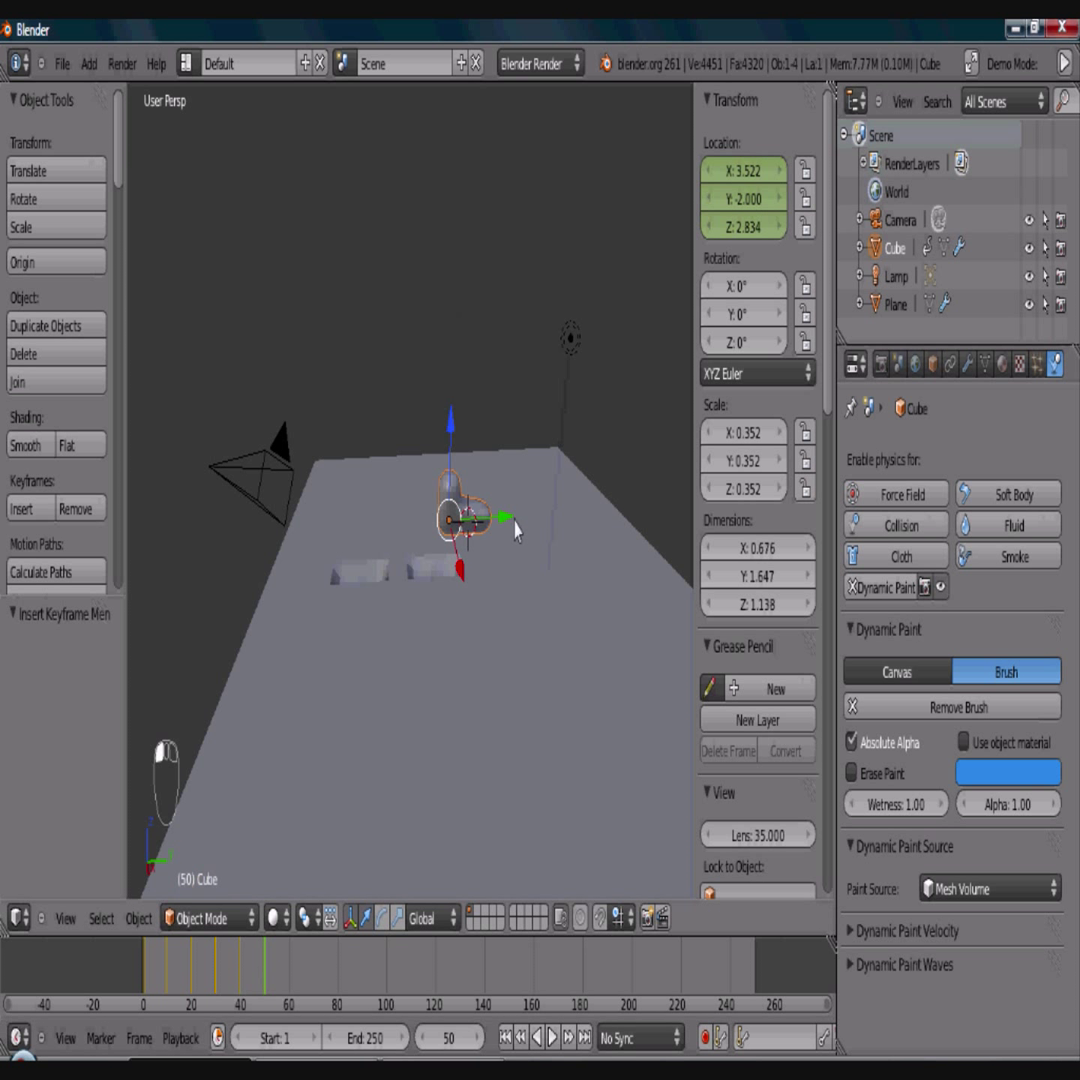
drag(506, 518, 542, 518)
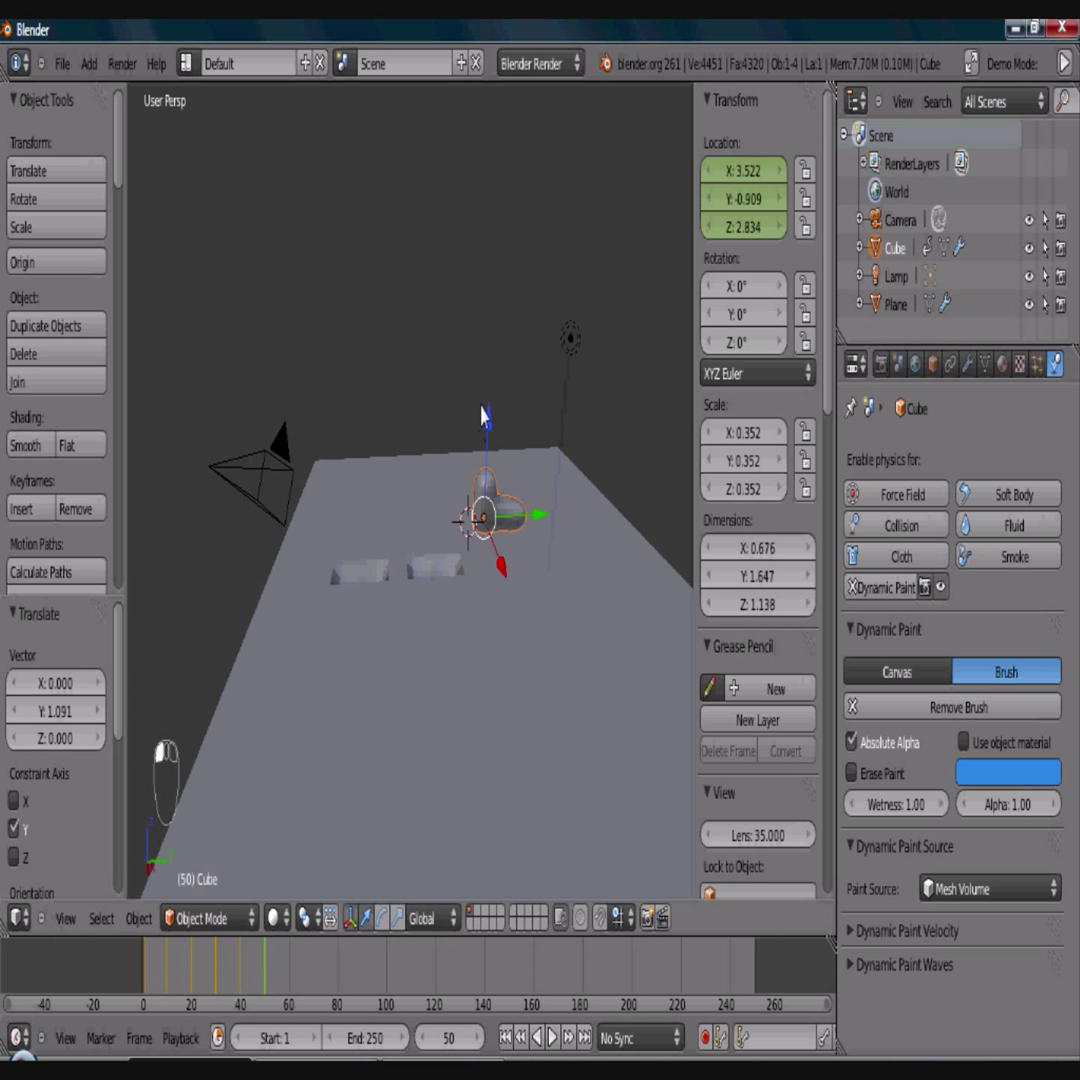
drag(492, 424, 493, 463)
Step: Keyframe the frame 50 pose, then lift the foot and keyframe it at frame 60
key(i)
click(493, 456)
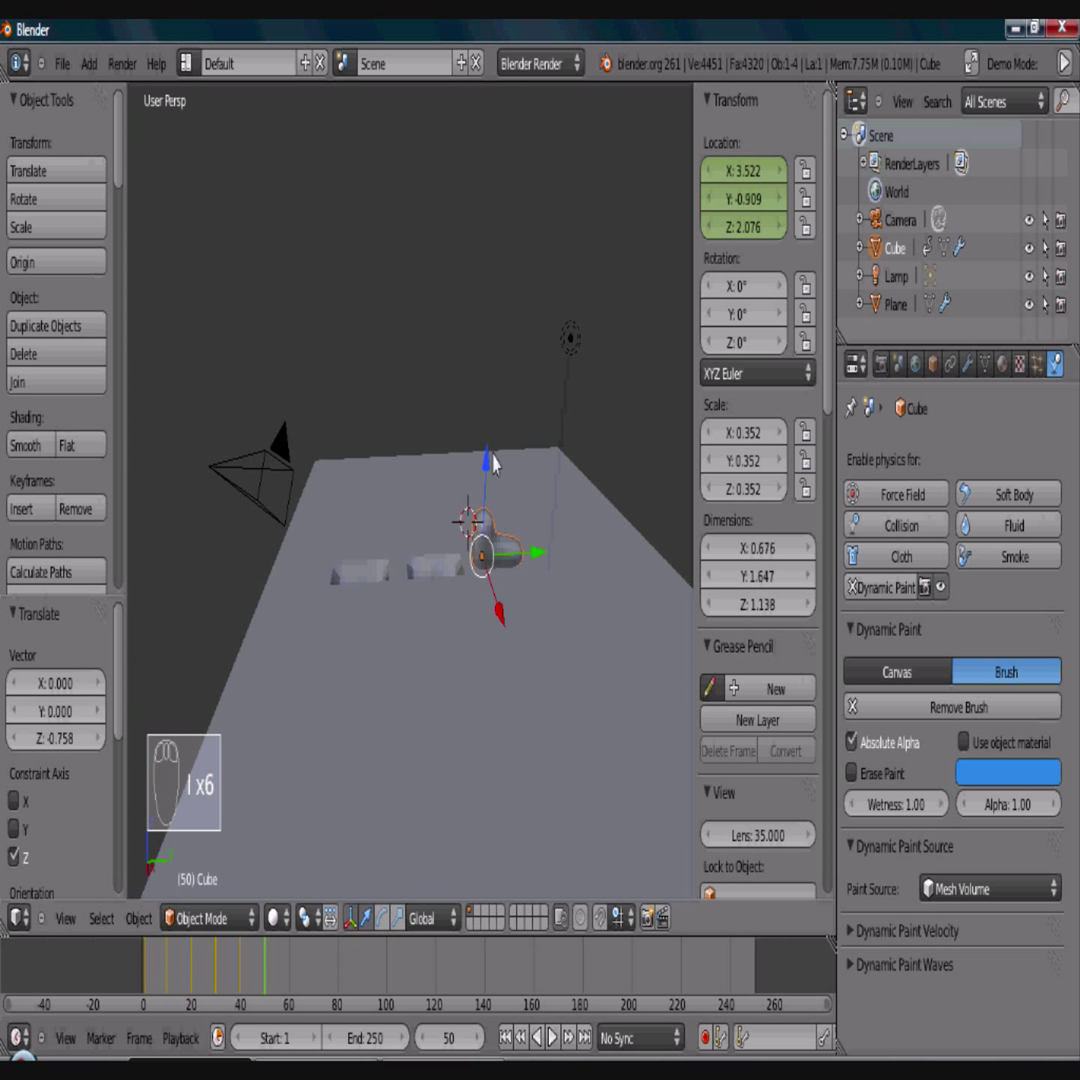
click(290, 988)
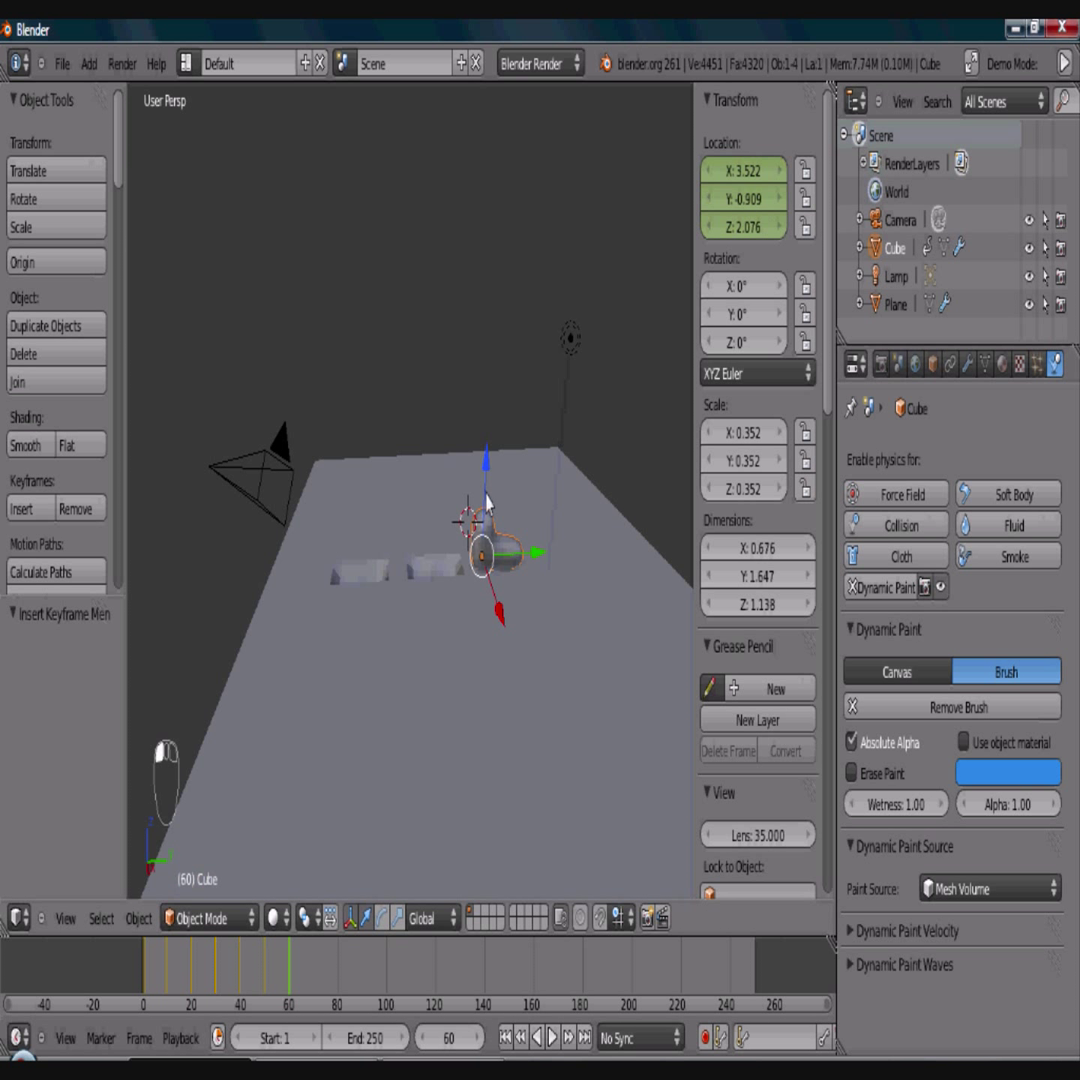
drag(486, 470, 567, 505)
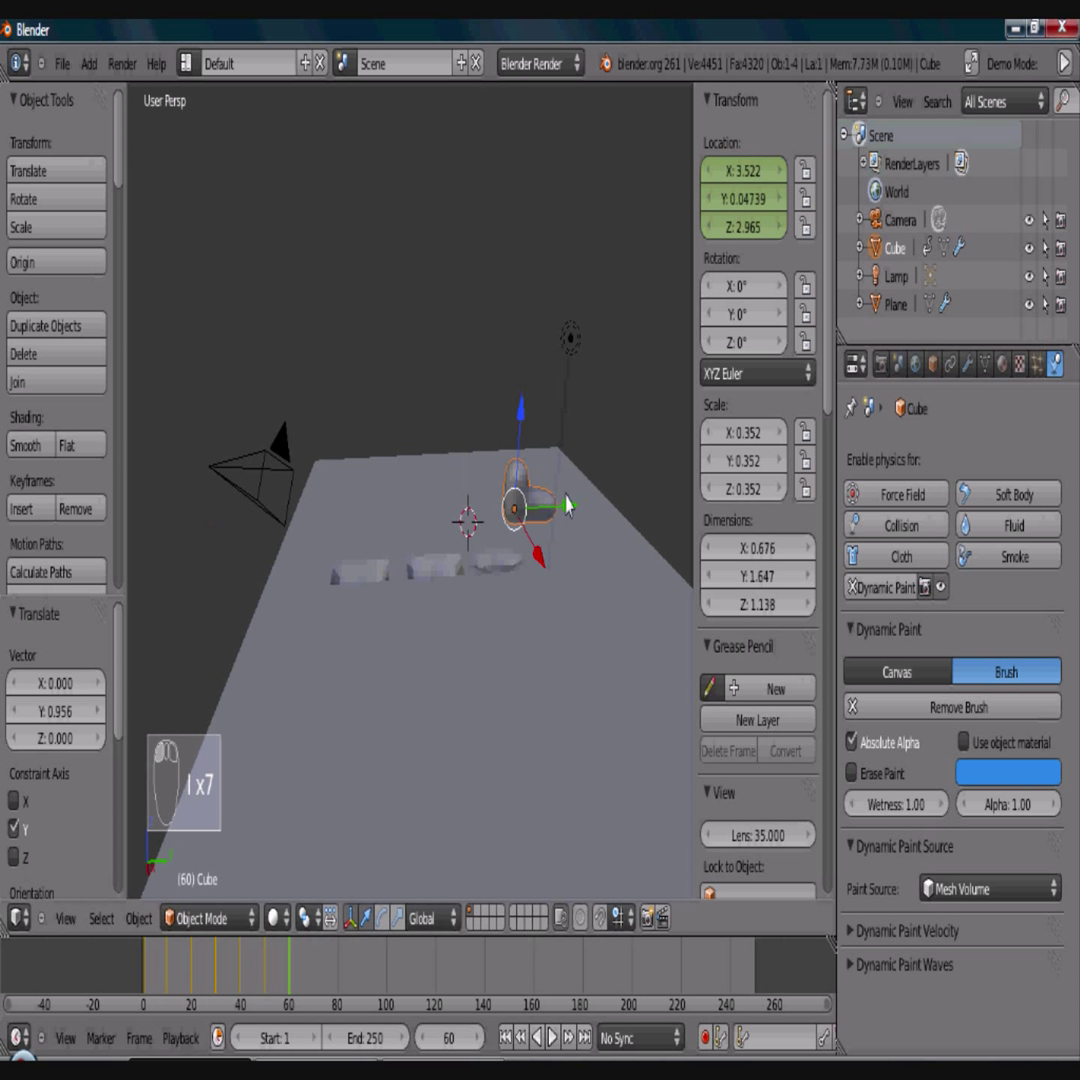
key(i)
click(568, 498)
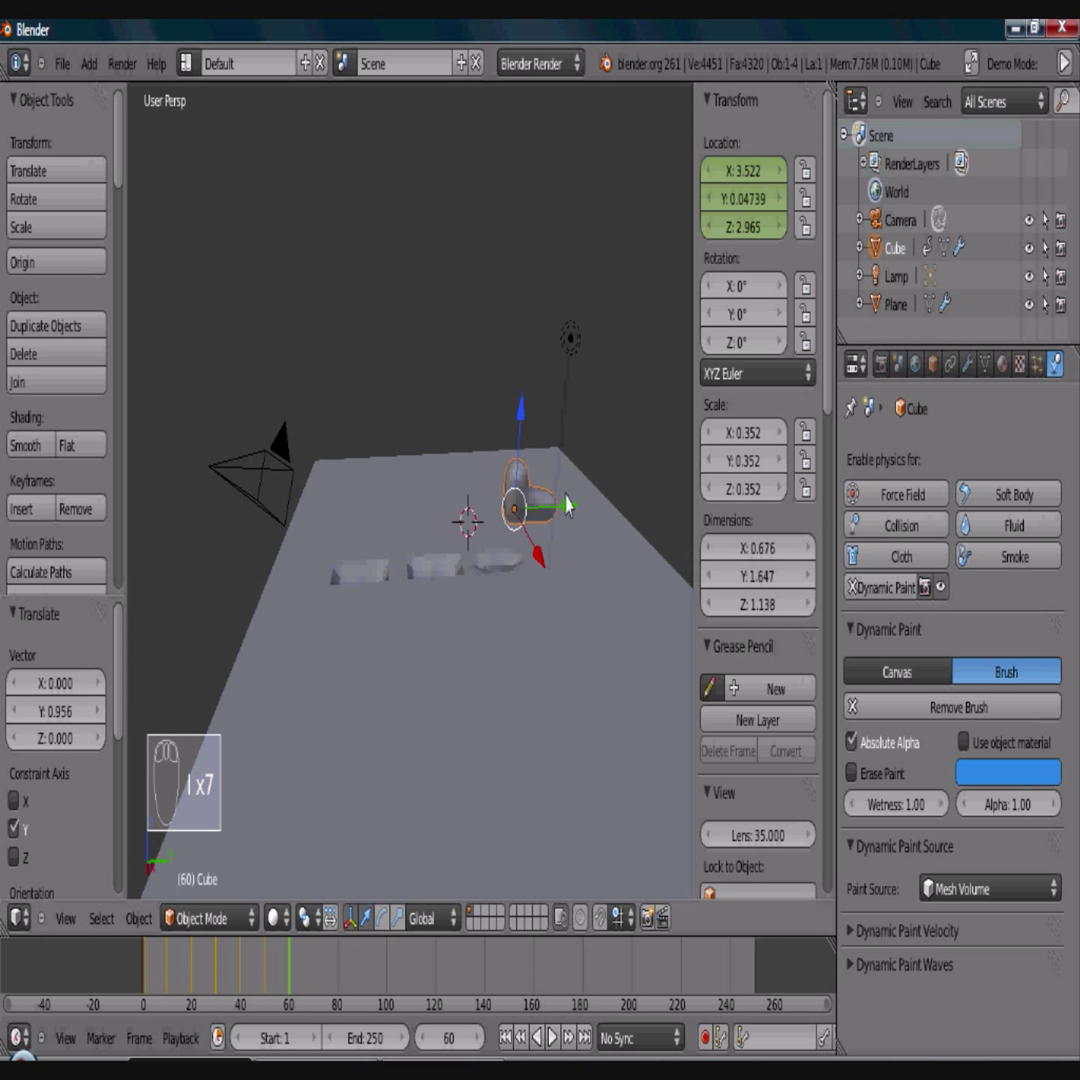
Step: Nudge the foot at frame 70, then move it forward onto the plane and keyframe it at frame 80
click(313, 968)
mouse_move(566, 508)
mouse_down()
mouse_move(588, 525)
mouse_move(558, 520)
mouse_up()
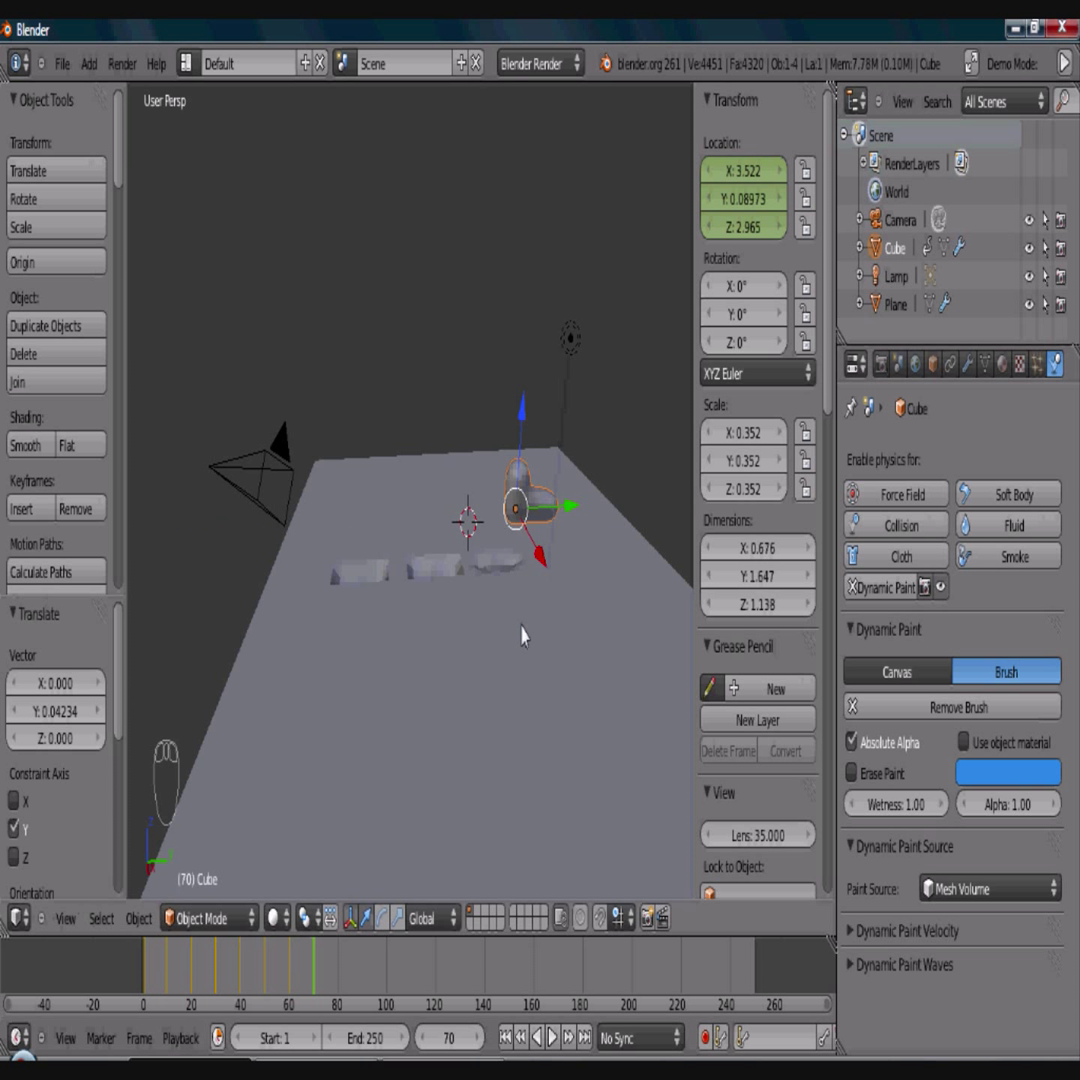
click(338, 983)
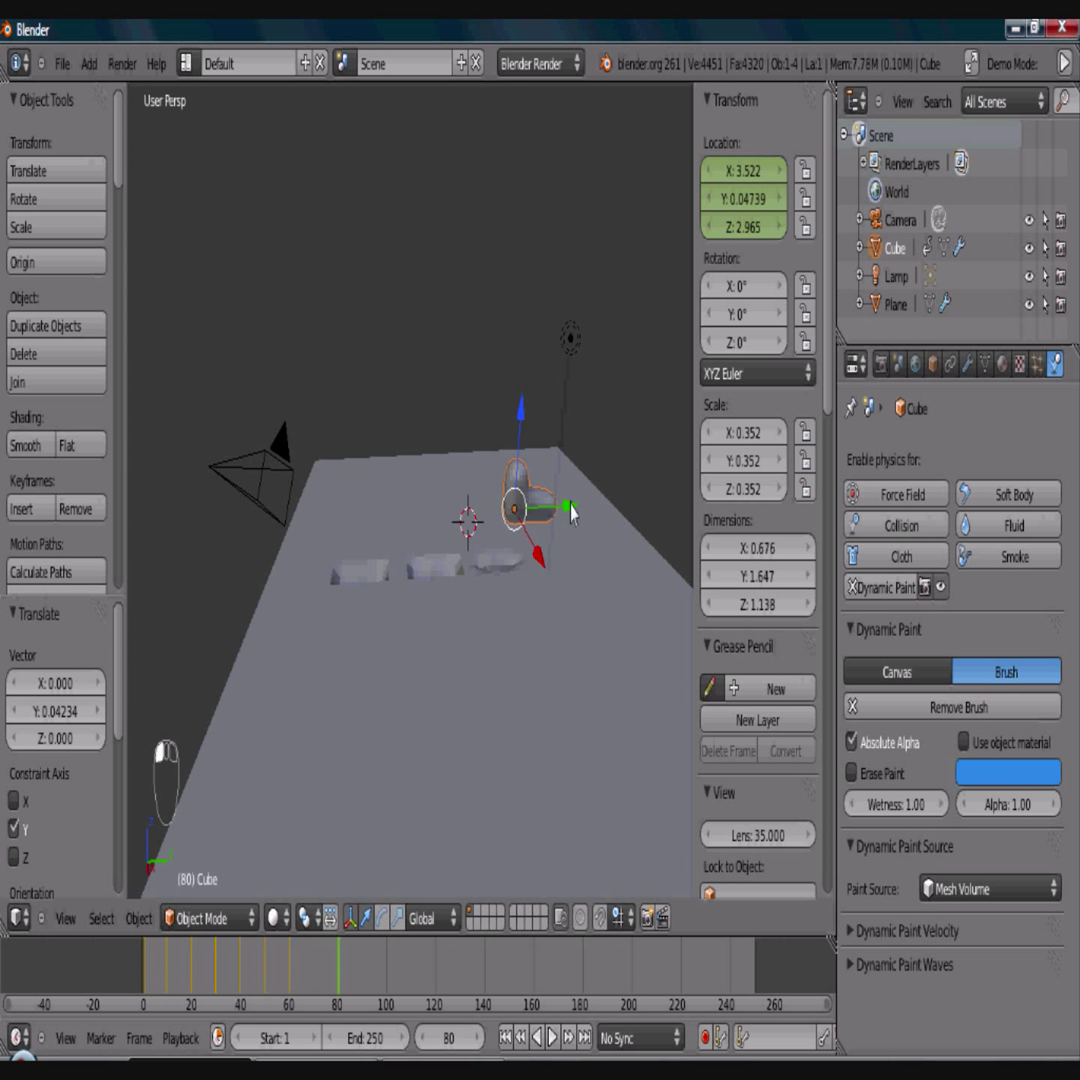
drag(569, 510, 593, 511)
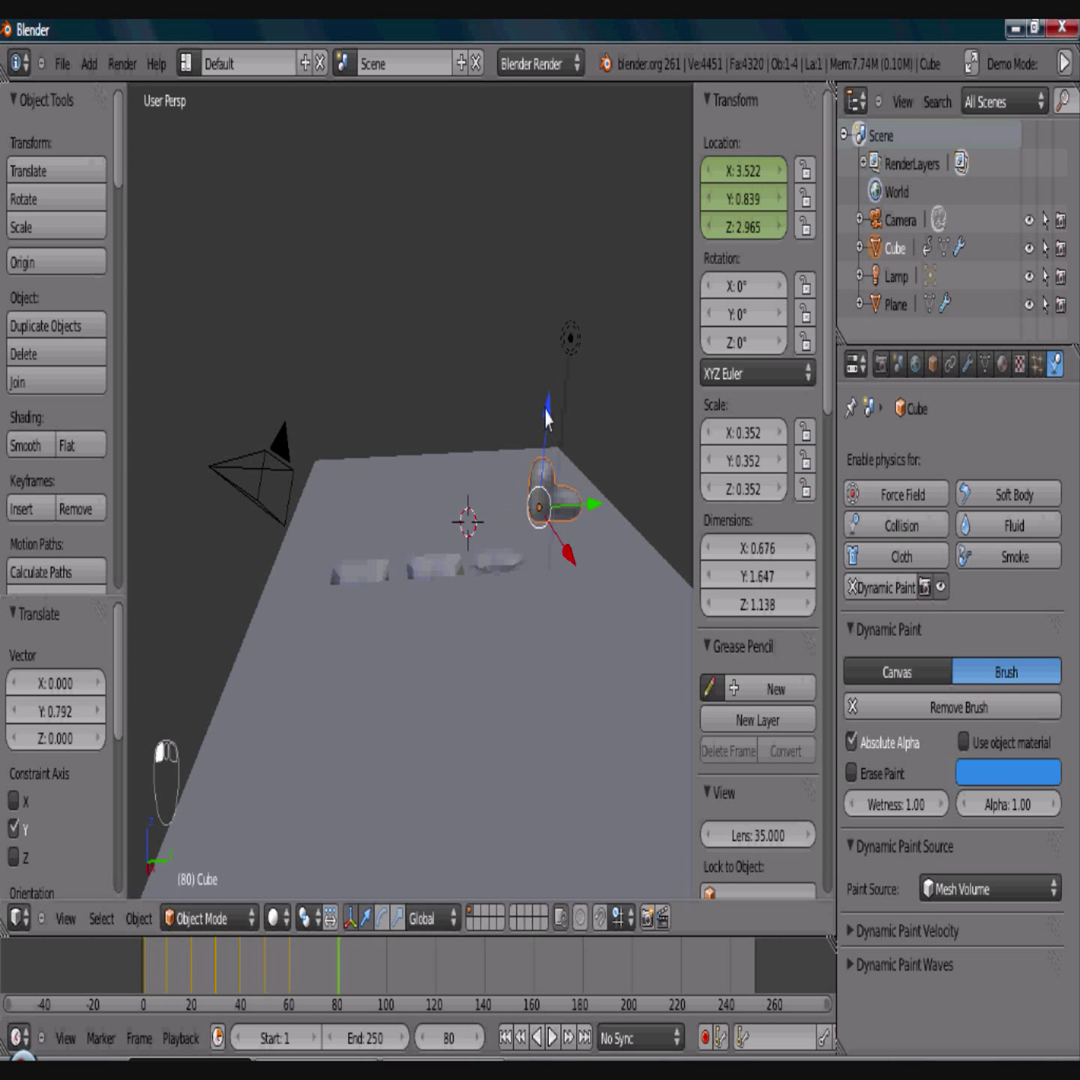
drag(548, 413, 546, 476)
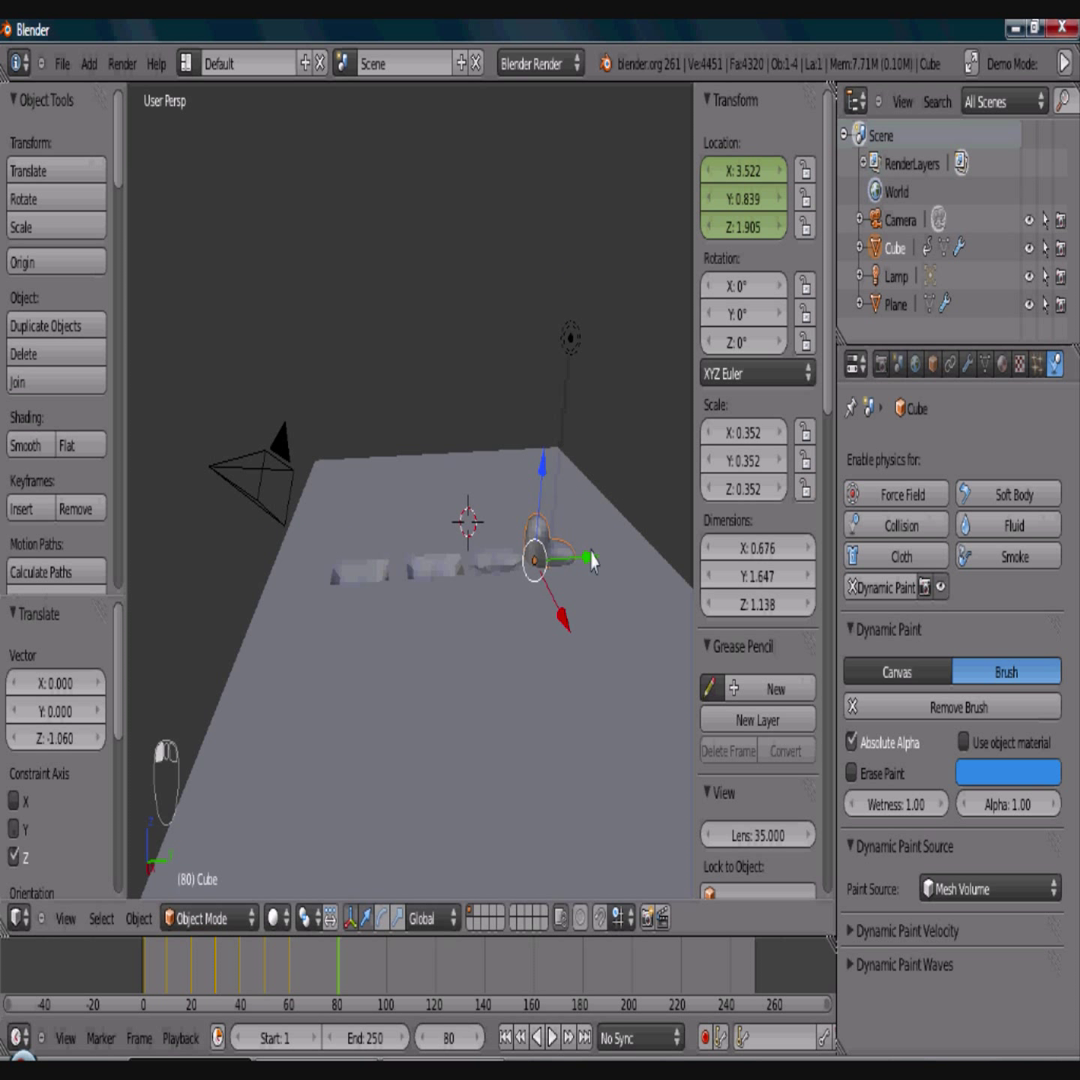
drag(586, 558, 558, 488)
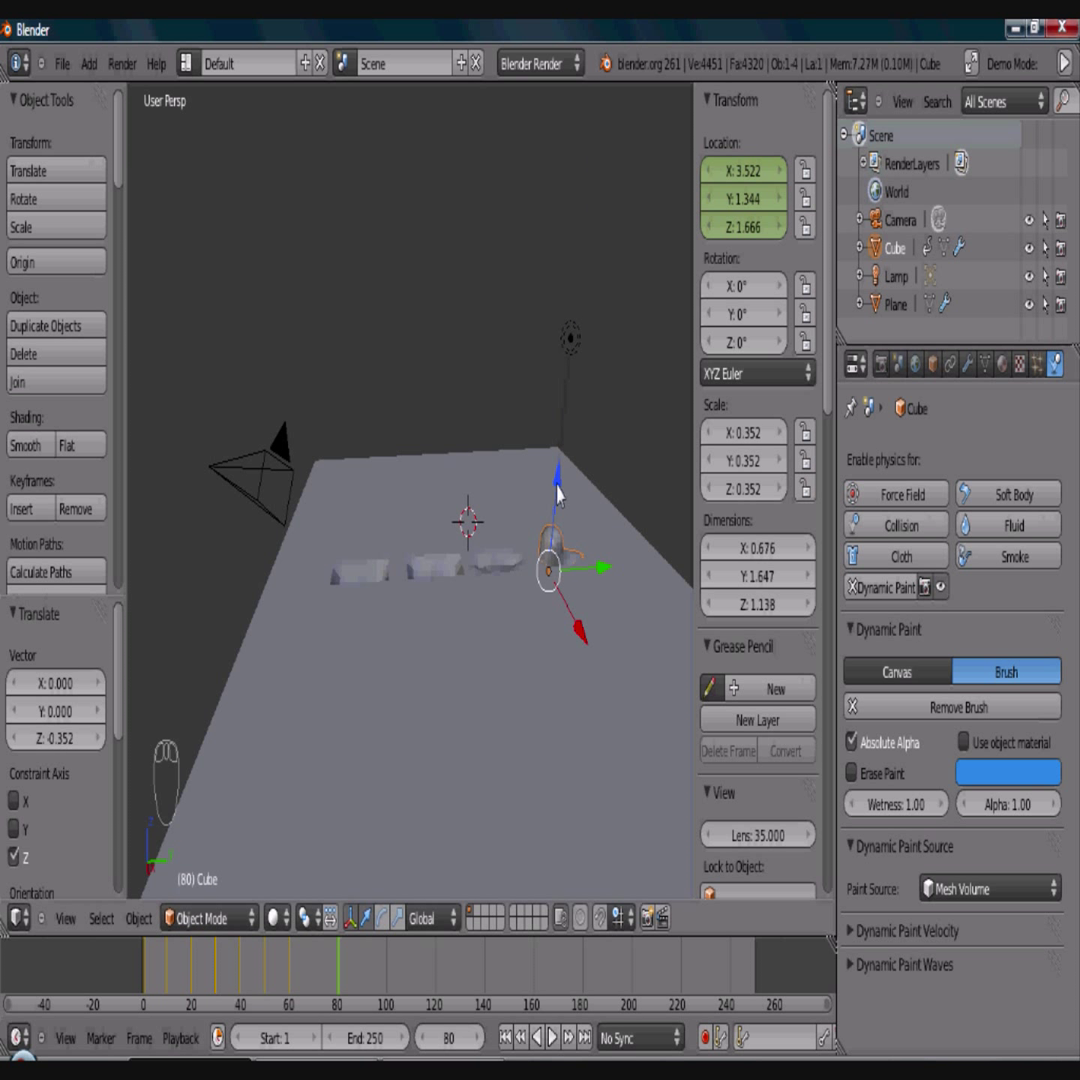
key(i)
click(558, 488)
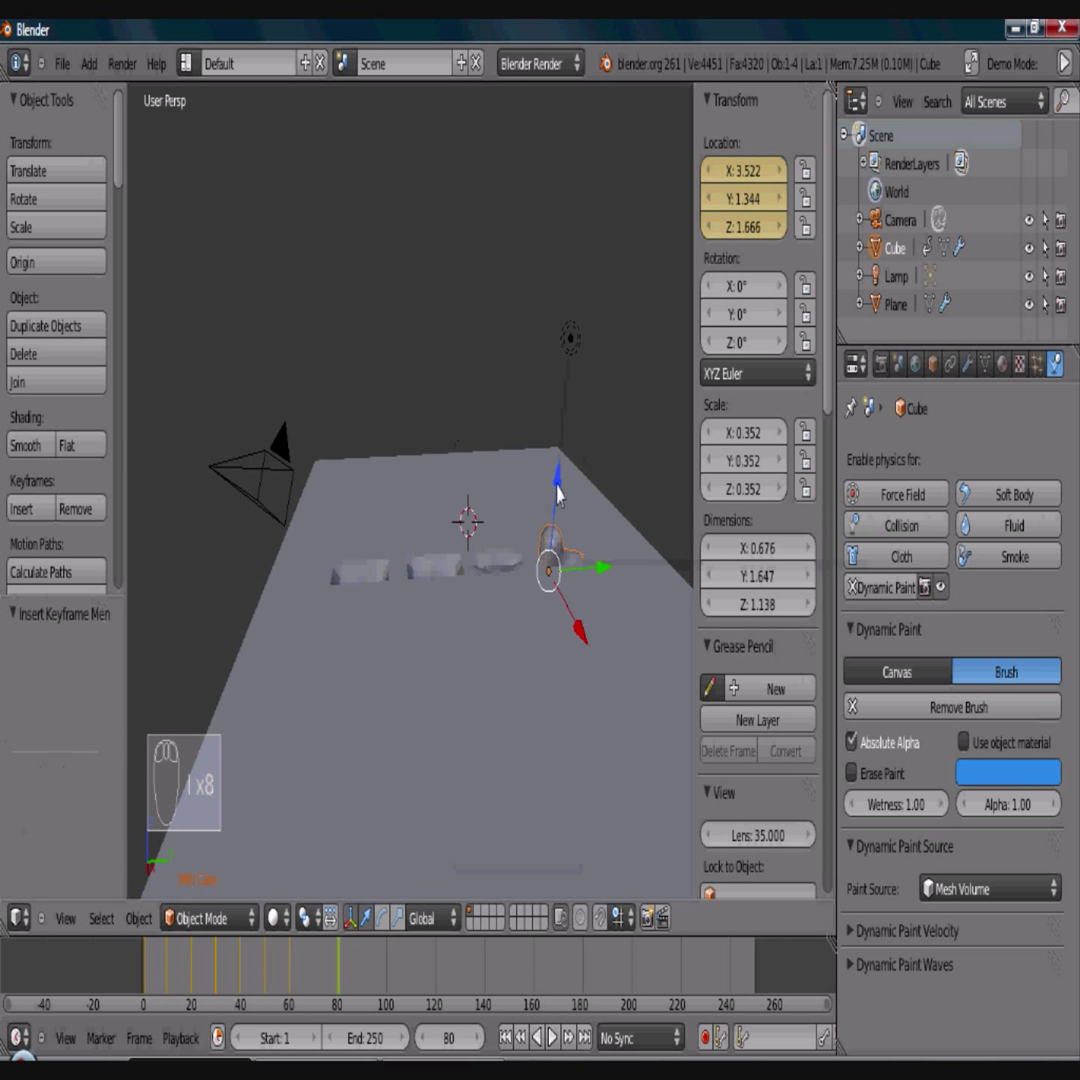
Step: Slide the foot to Y 2.873, keyframe it at frame 90, and replay the walk from frame 1
click(363, 979)
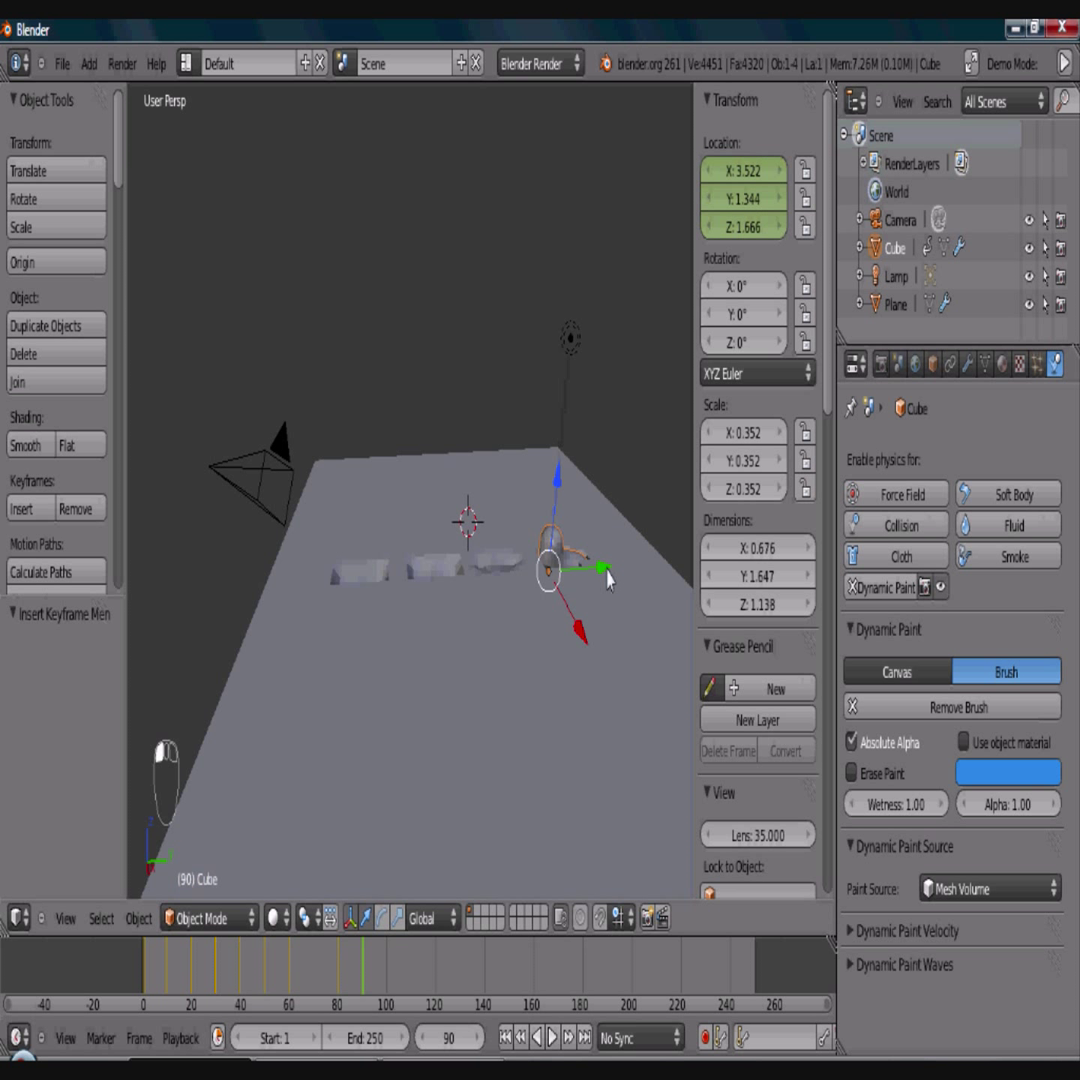
drag(607, 578, 651, 571)
key(i)
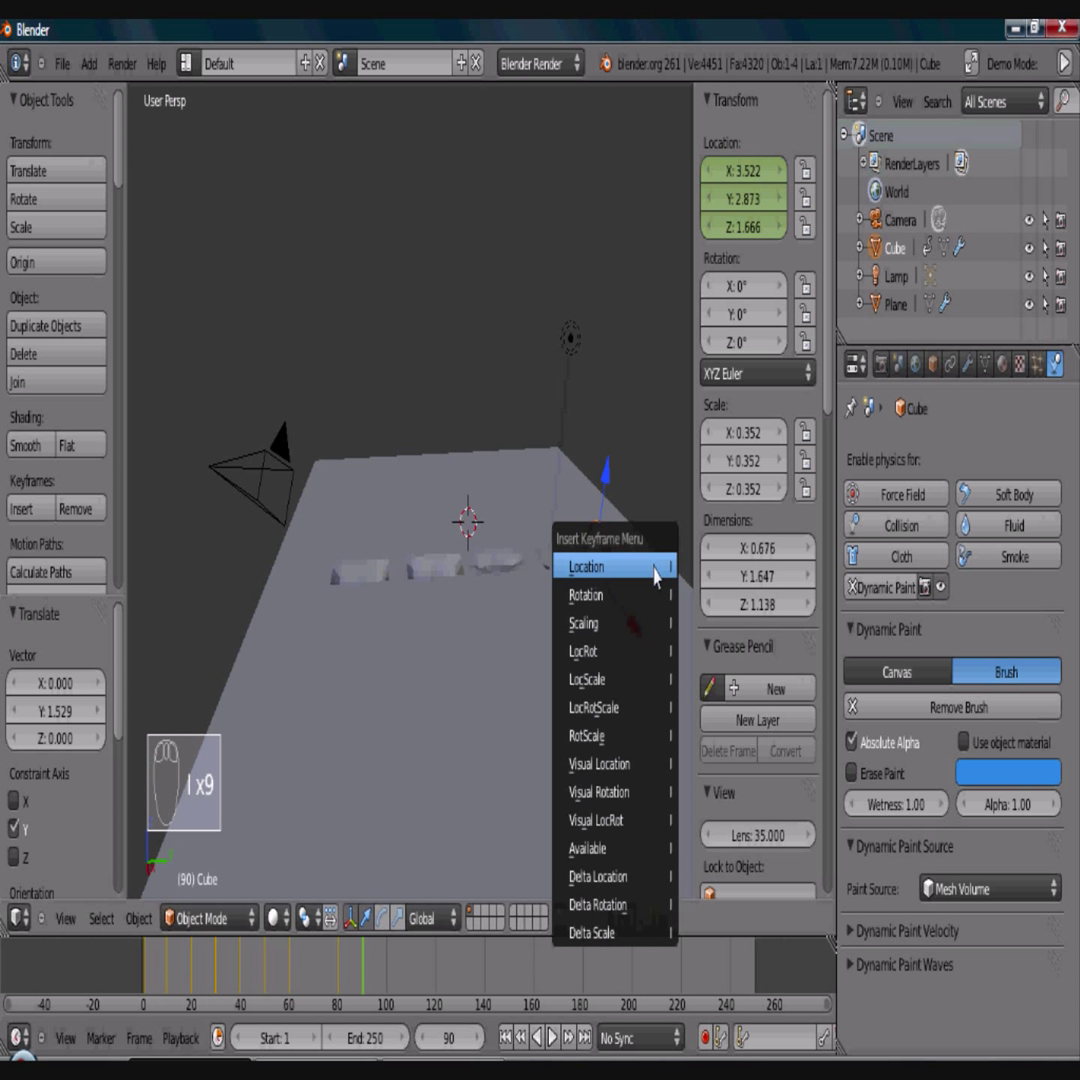
click(656, 575)
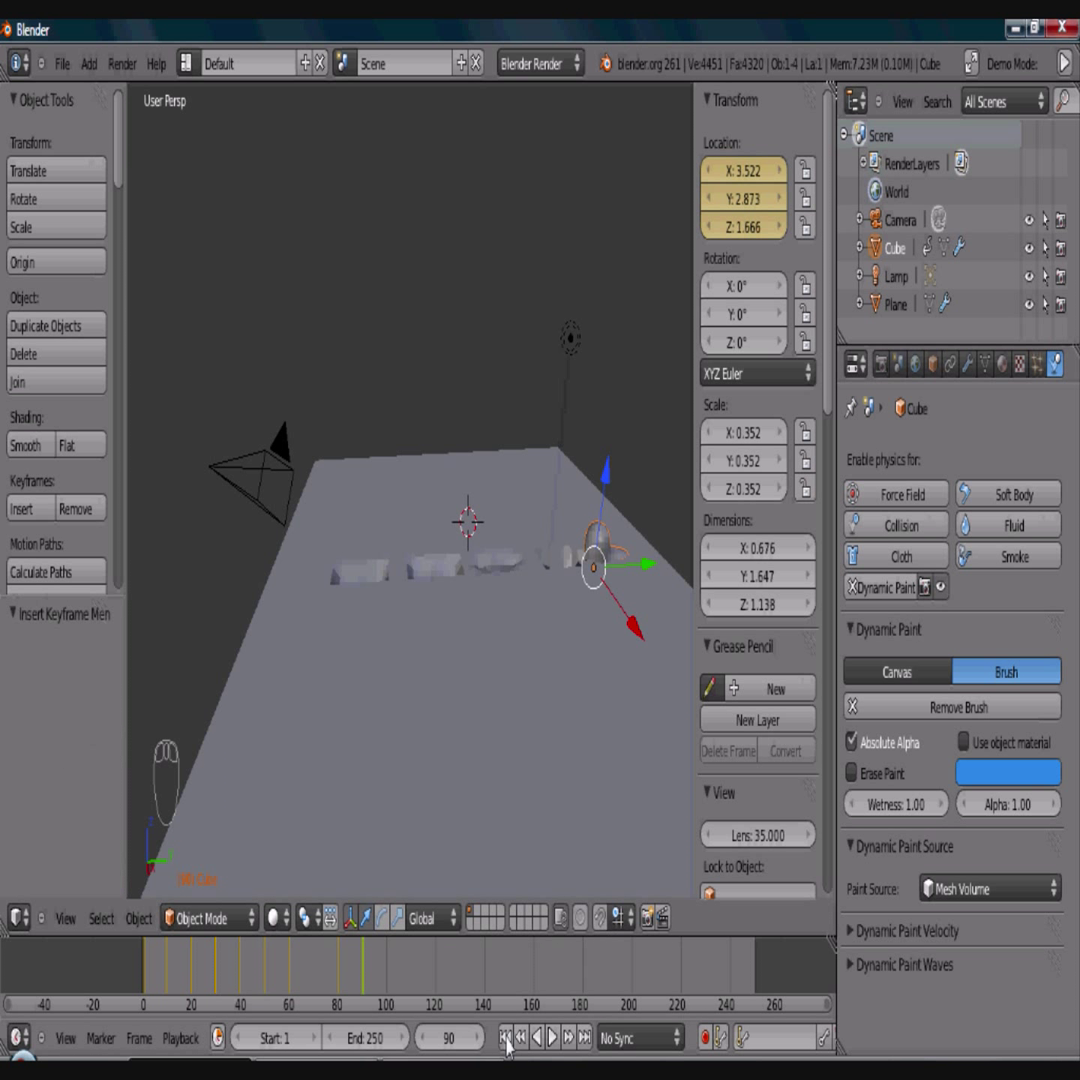
click(507, 1040)
click(552, 1040)
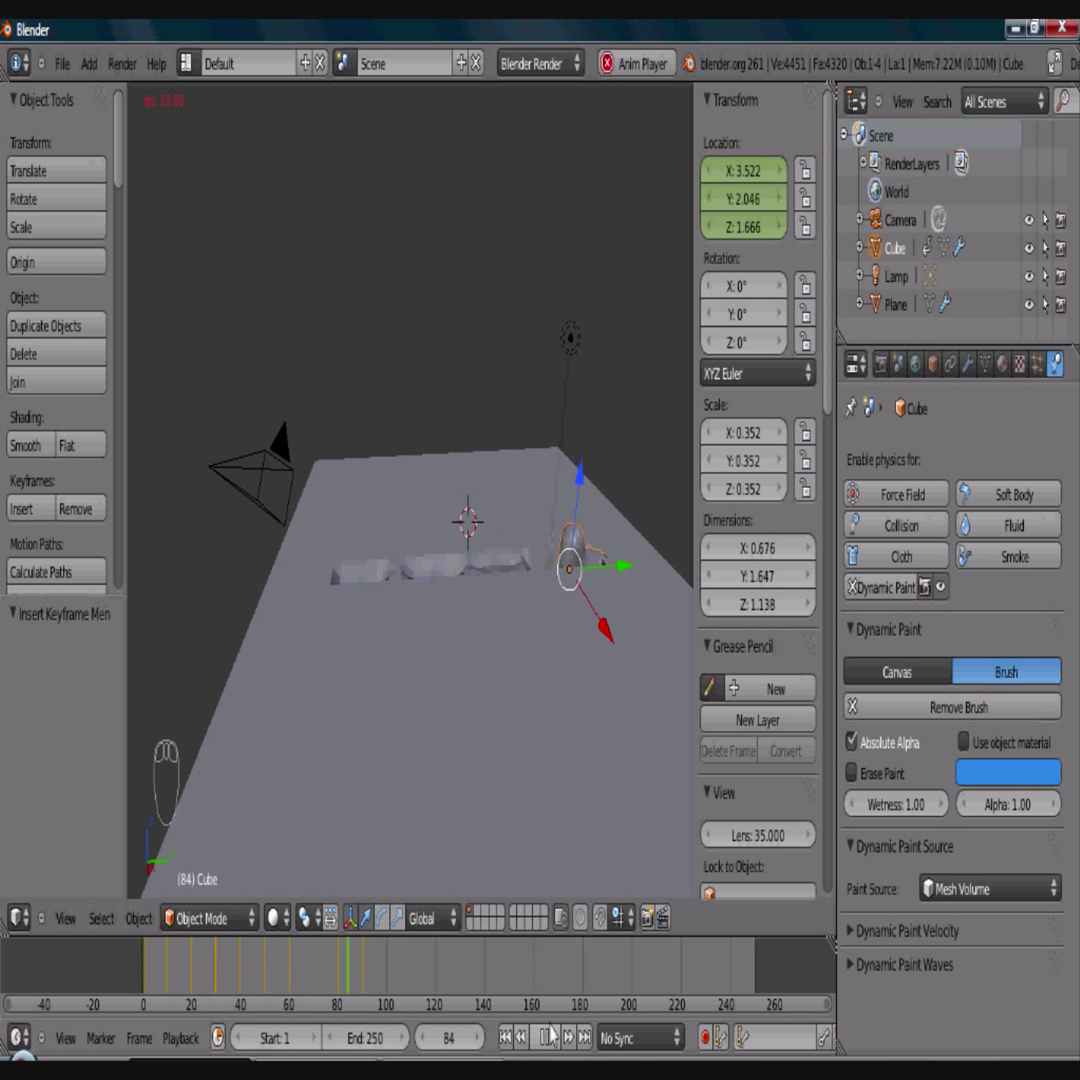
Step: Stop playback, change the animation end frame from 250 to 100, and return to frame 1
click(545, 1038)
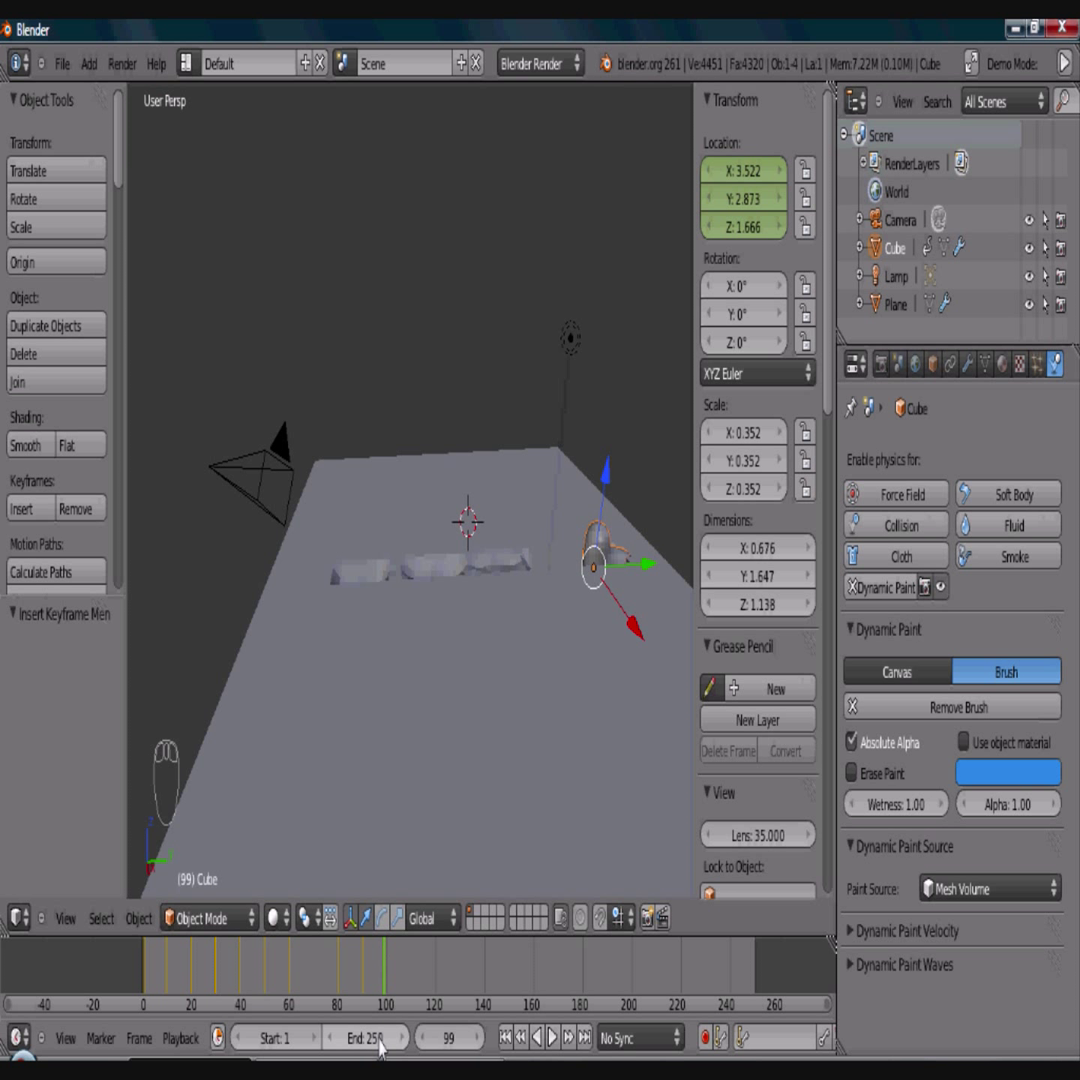
click(379, 1042)
text(10)
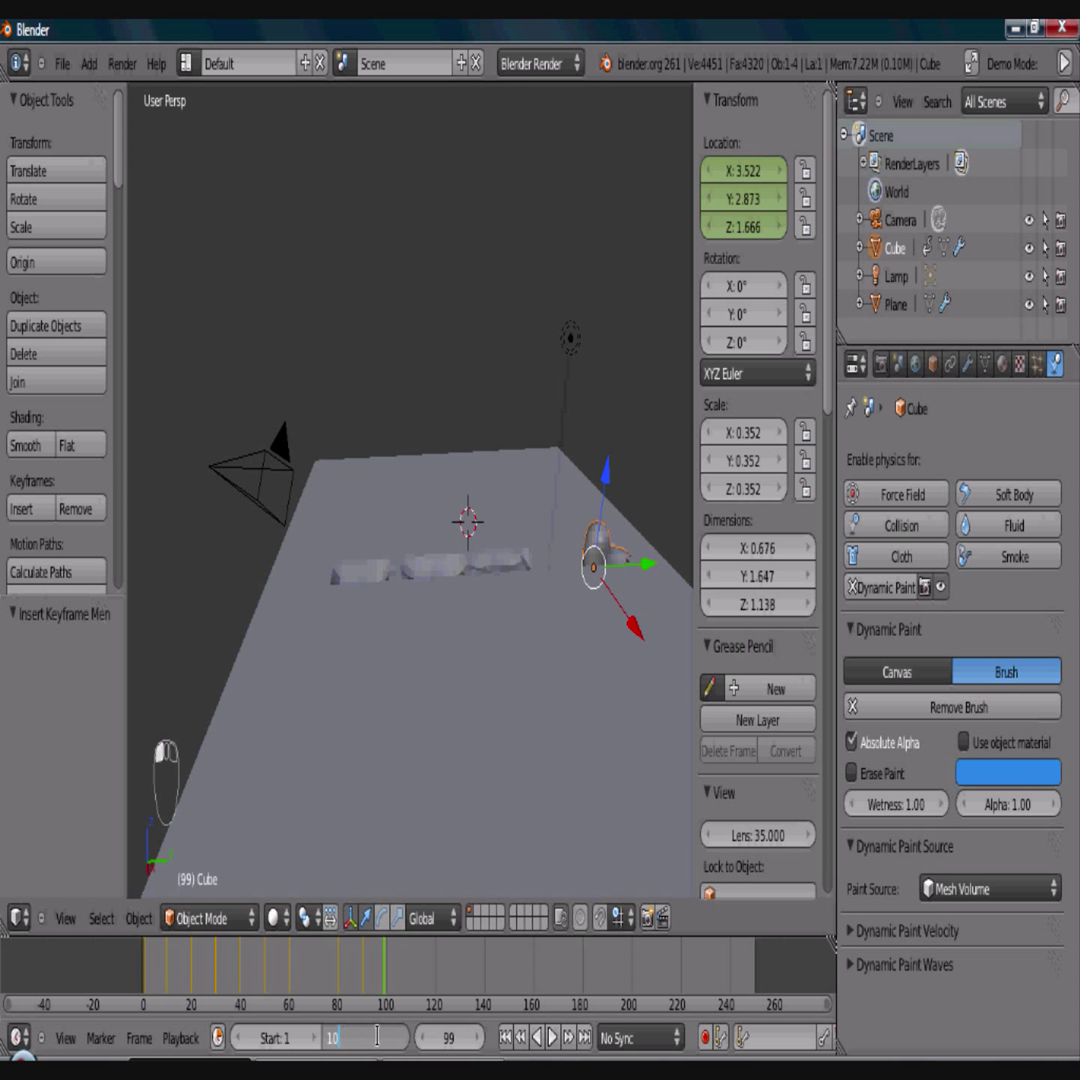
text(0)
key(Return)
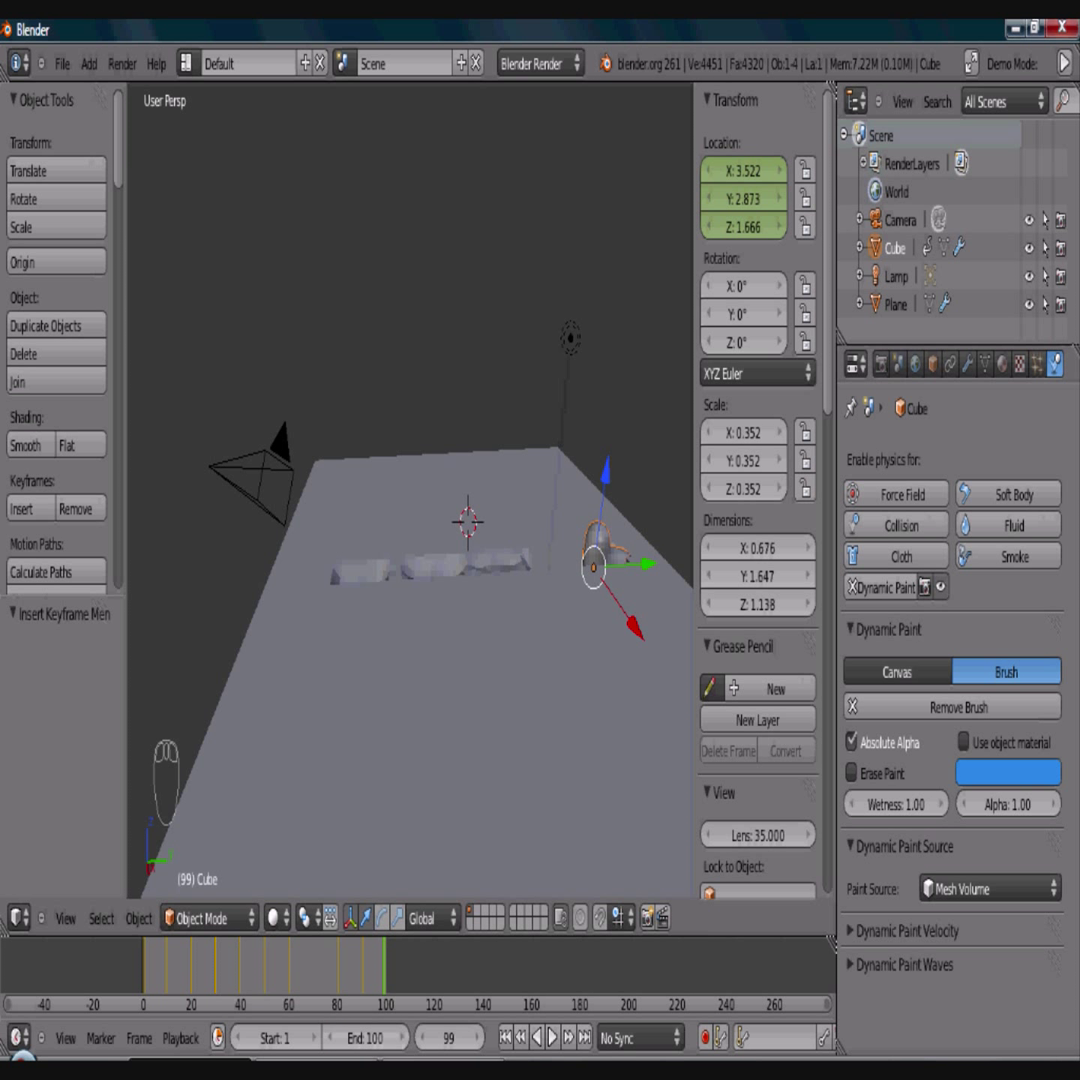
click(507, 1040)
middle_drag(571, 800, 460, 812)
Step: Play the walk and view it from several angles, stopping at frame 20 and selecting the plane
click(550, 1038)
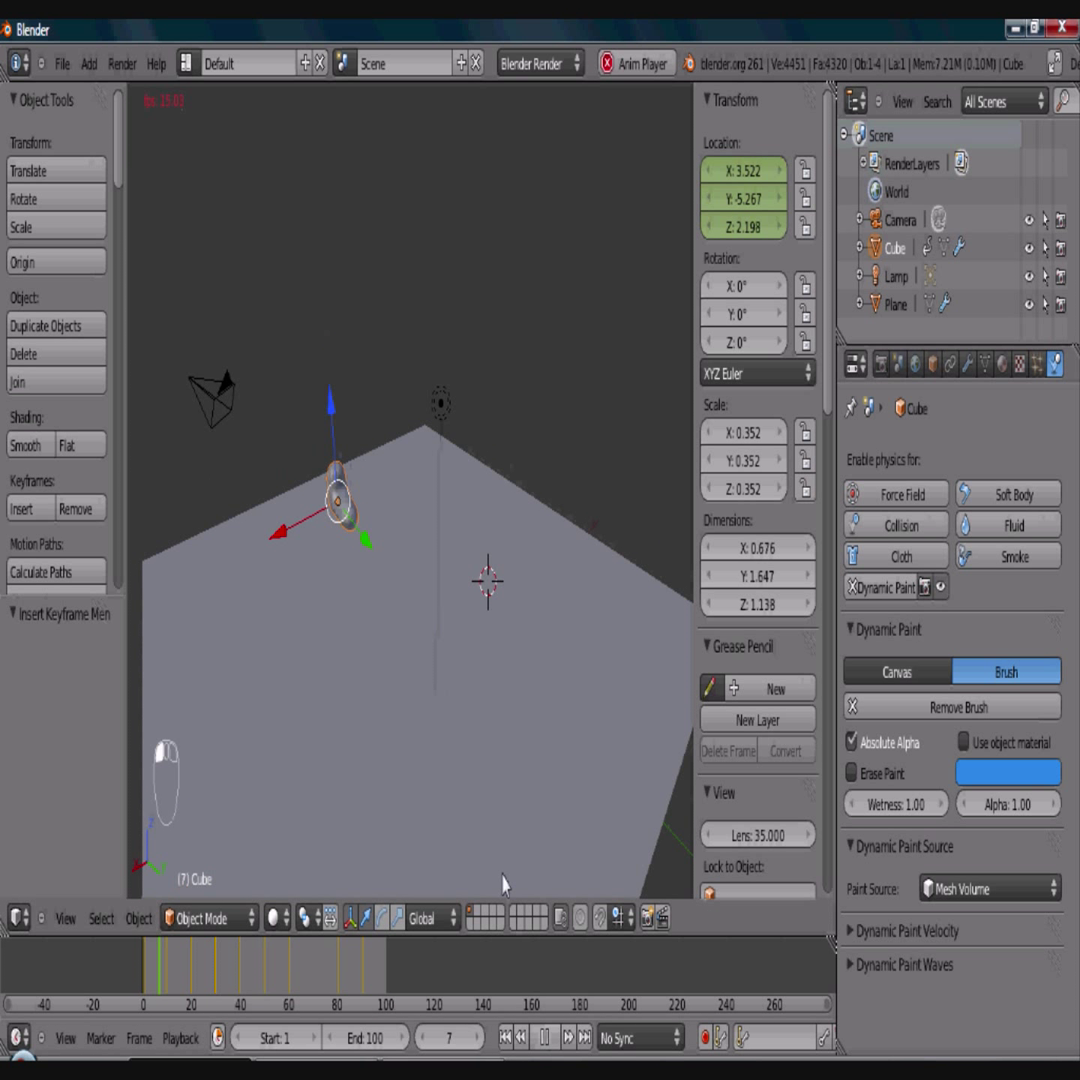
middle_drag(467, 838, 417, 846)
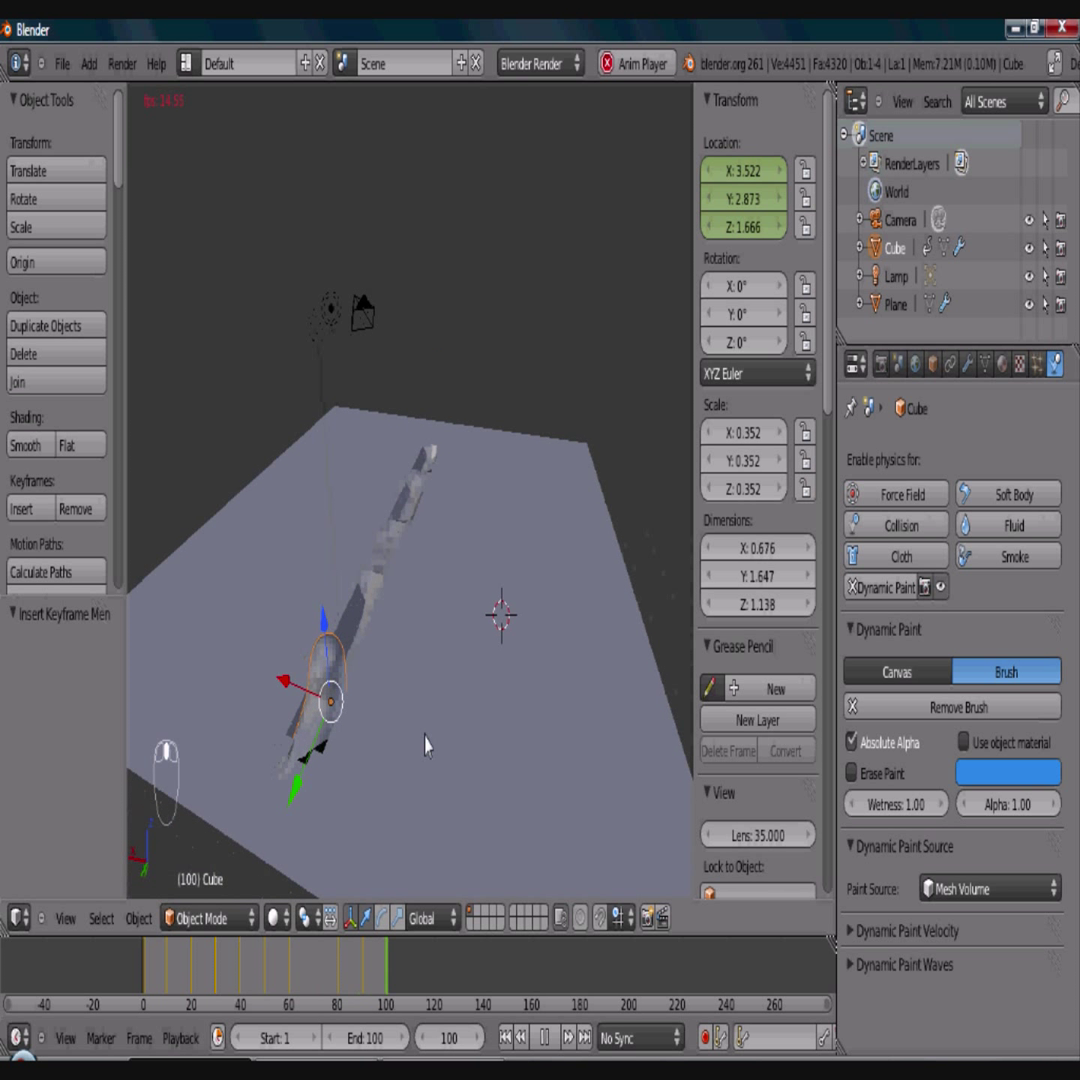
middle_drag(426, 751, 605, 700)
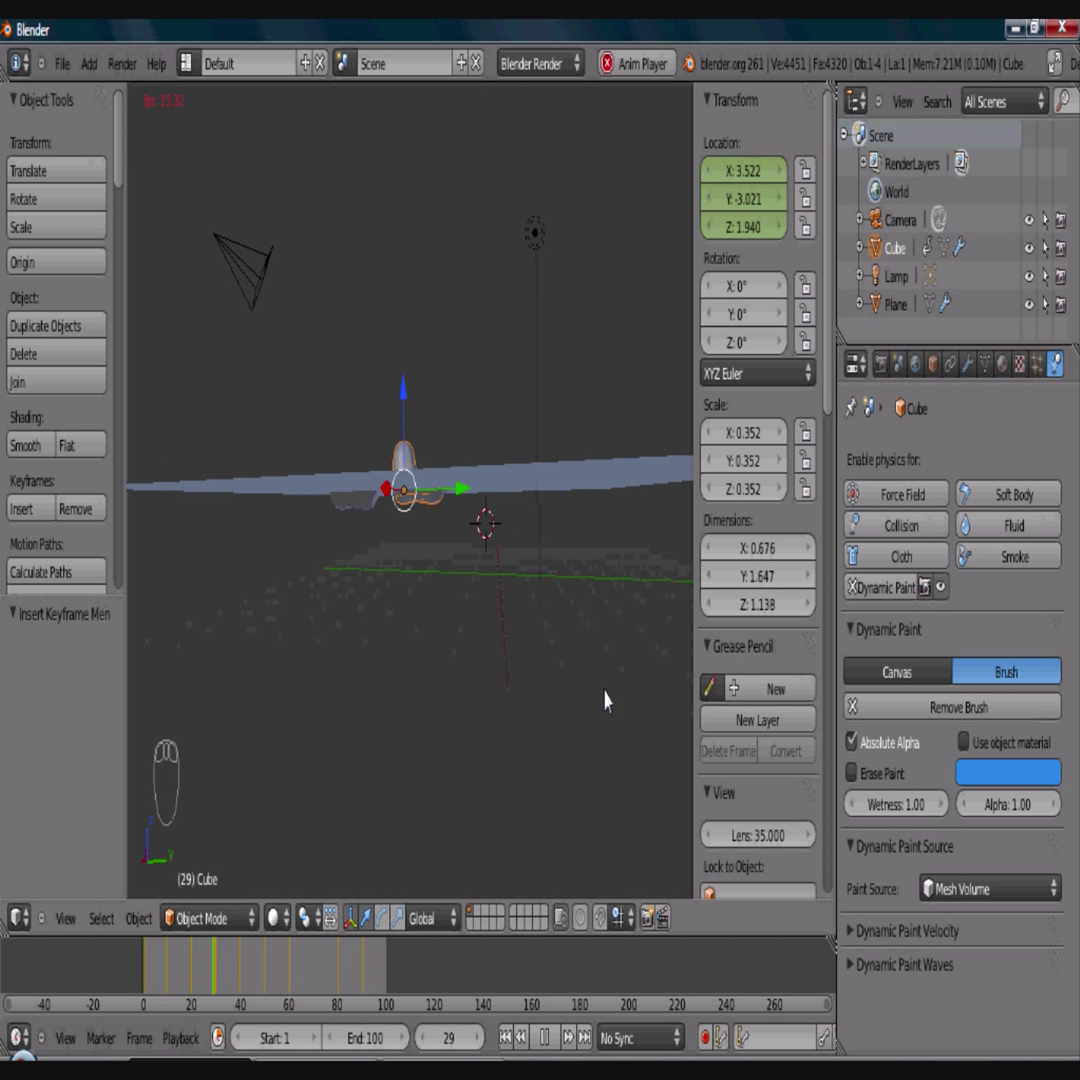
middle_drag(571, 697, 487, 740)
click(540, 1039)
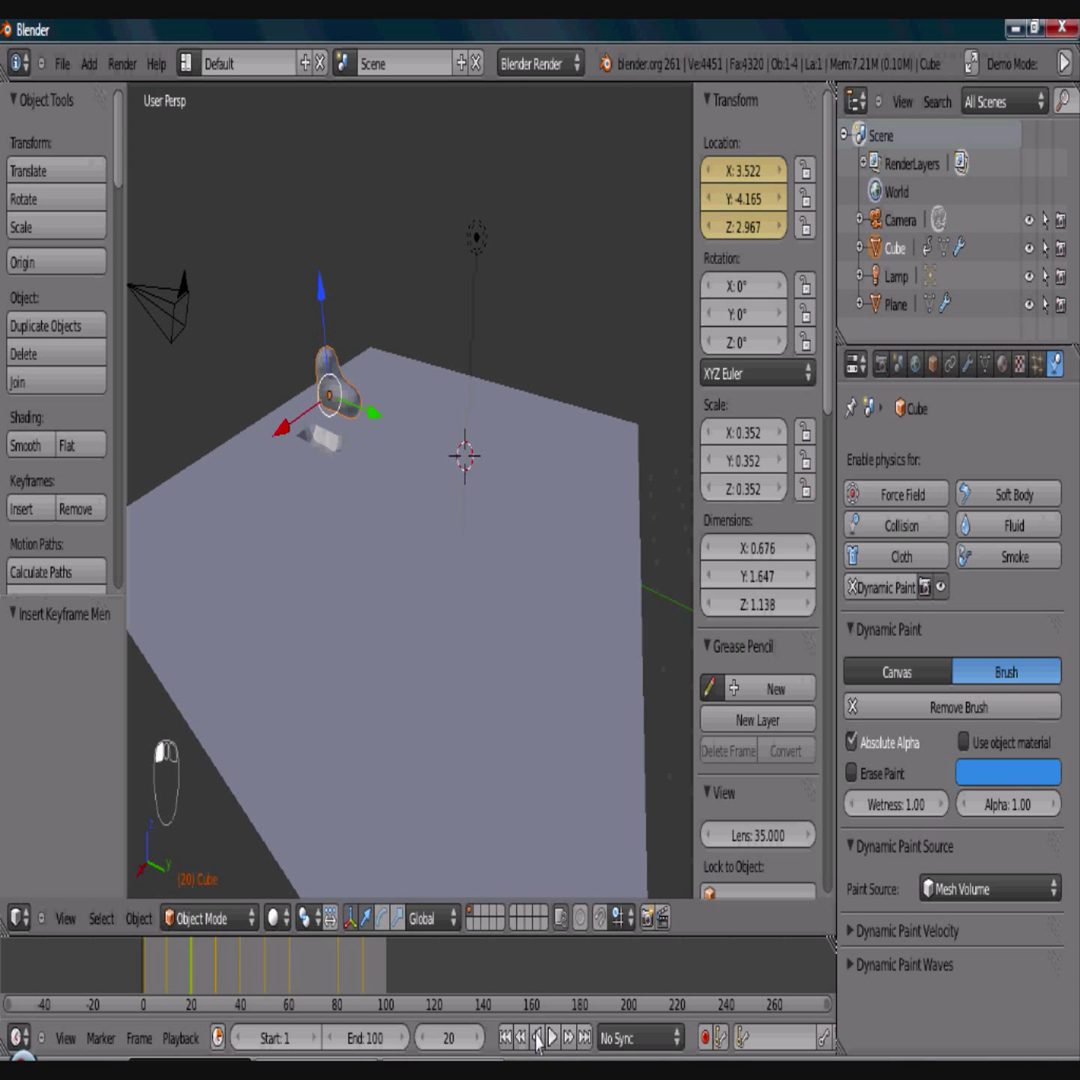
middle_drag(468, 805, 434, 826)
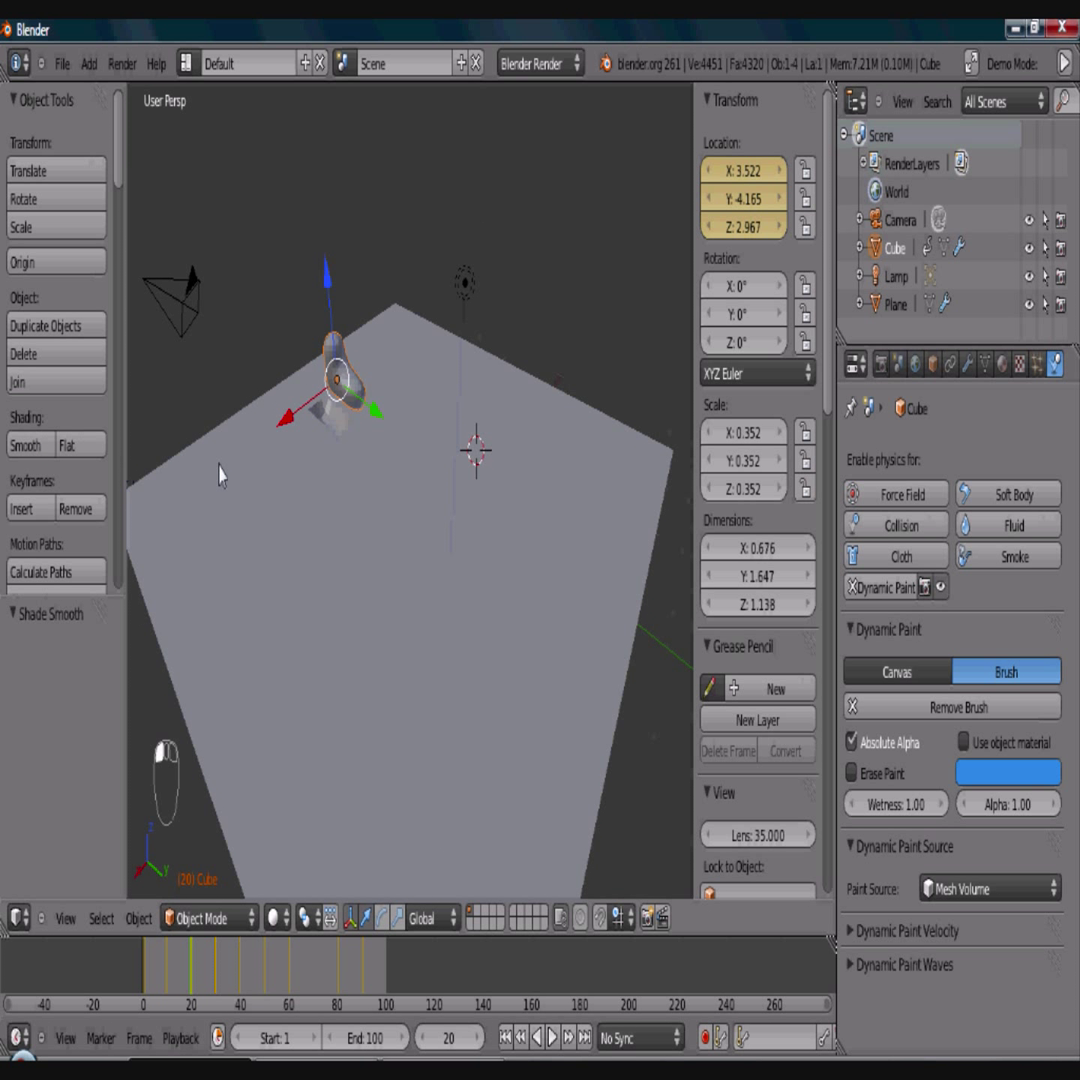
right_click(288, 516)
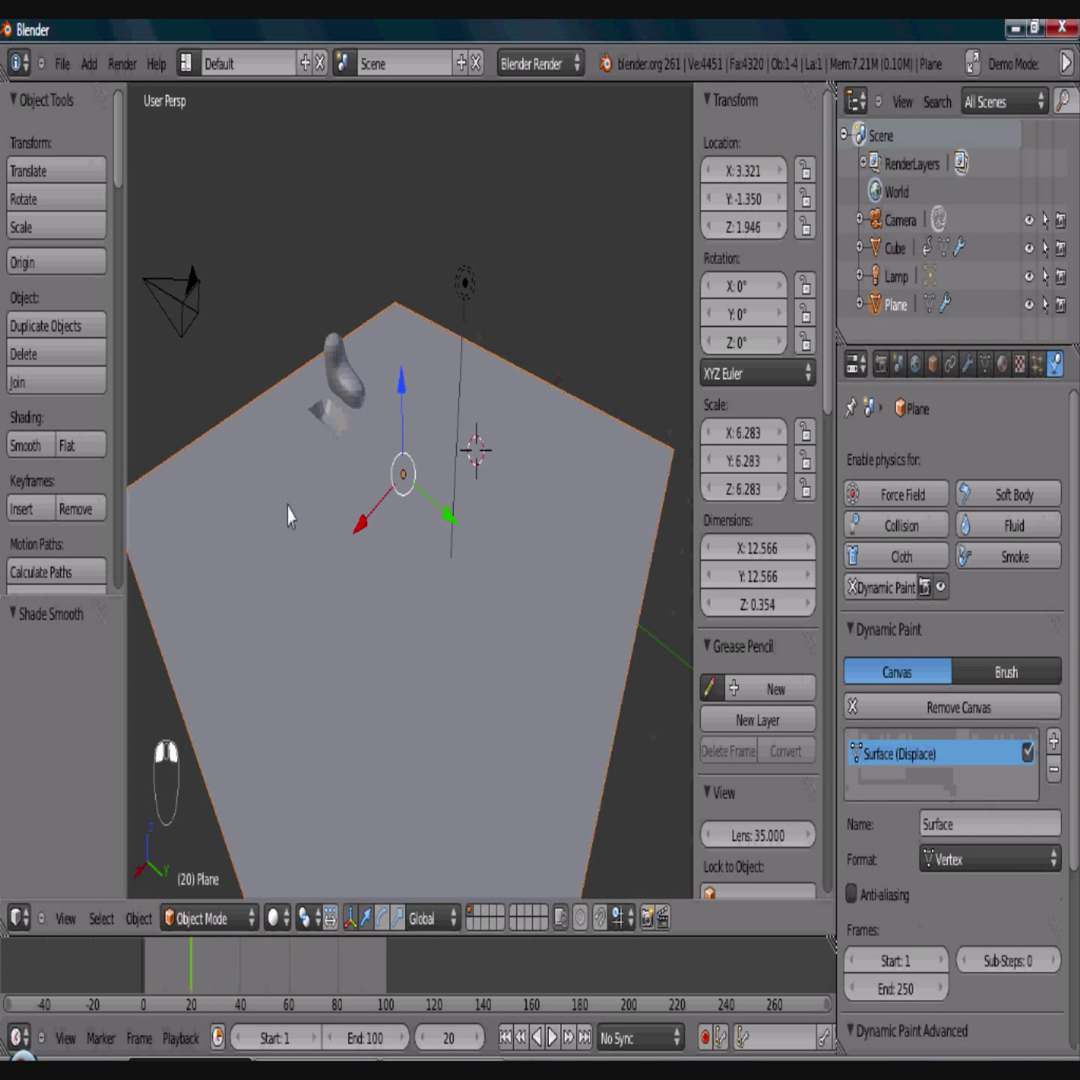
Step: Smooth-shade the canvas plane and play the animation to watch the footprint dents form
click(43, 452)
middle_drag(366, 661, 415, 655)
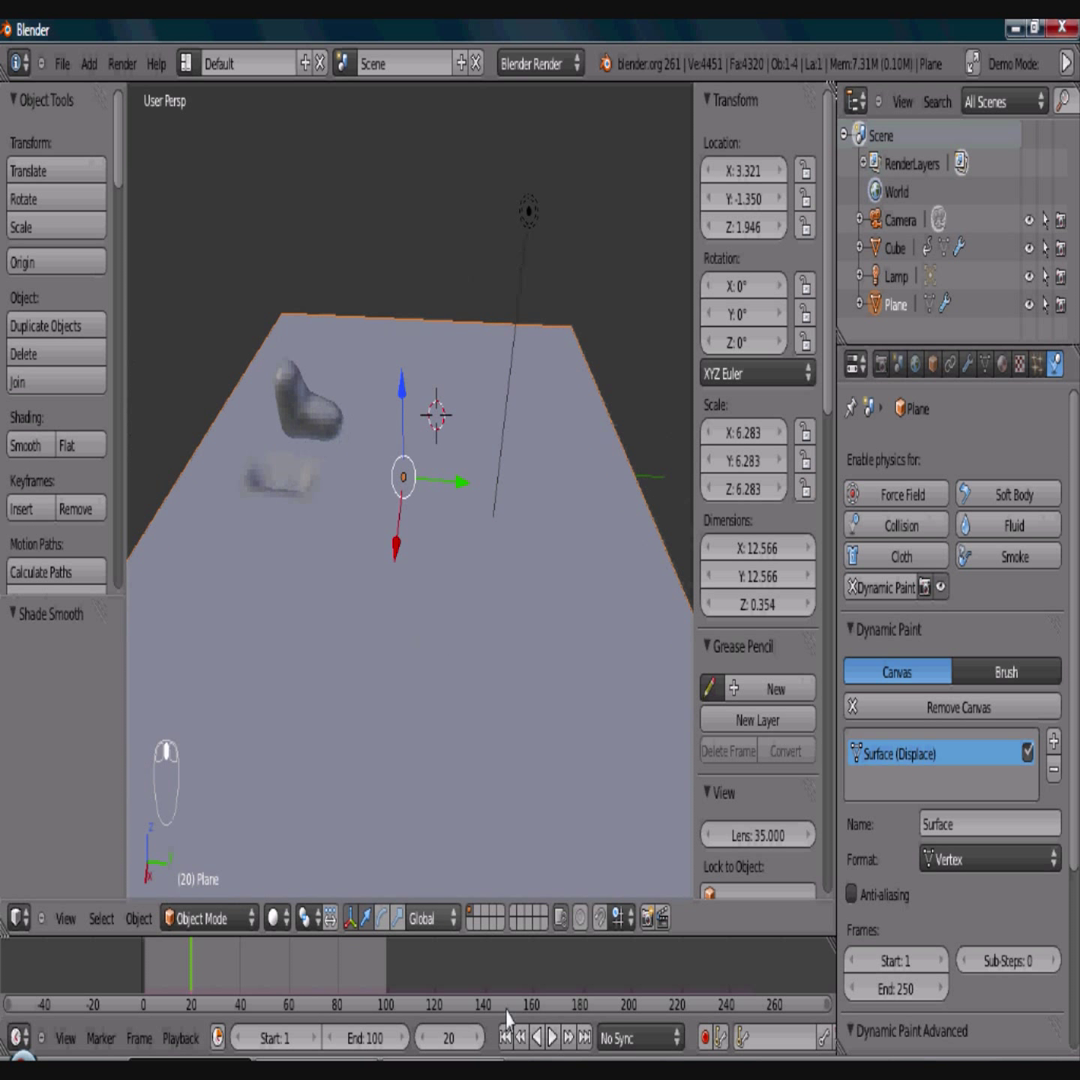
click(551, 1043)
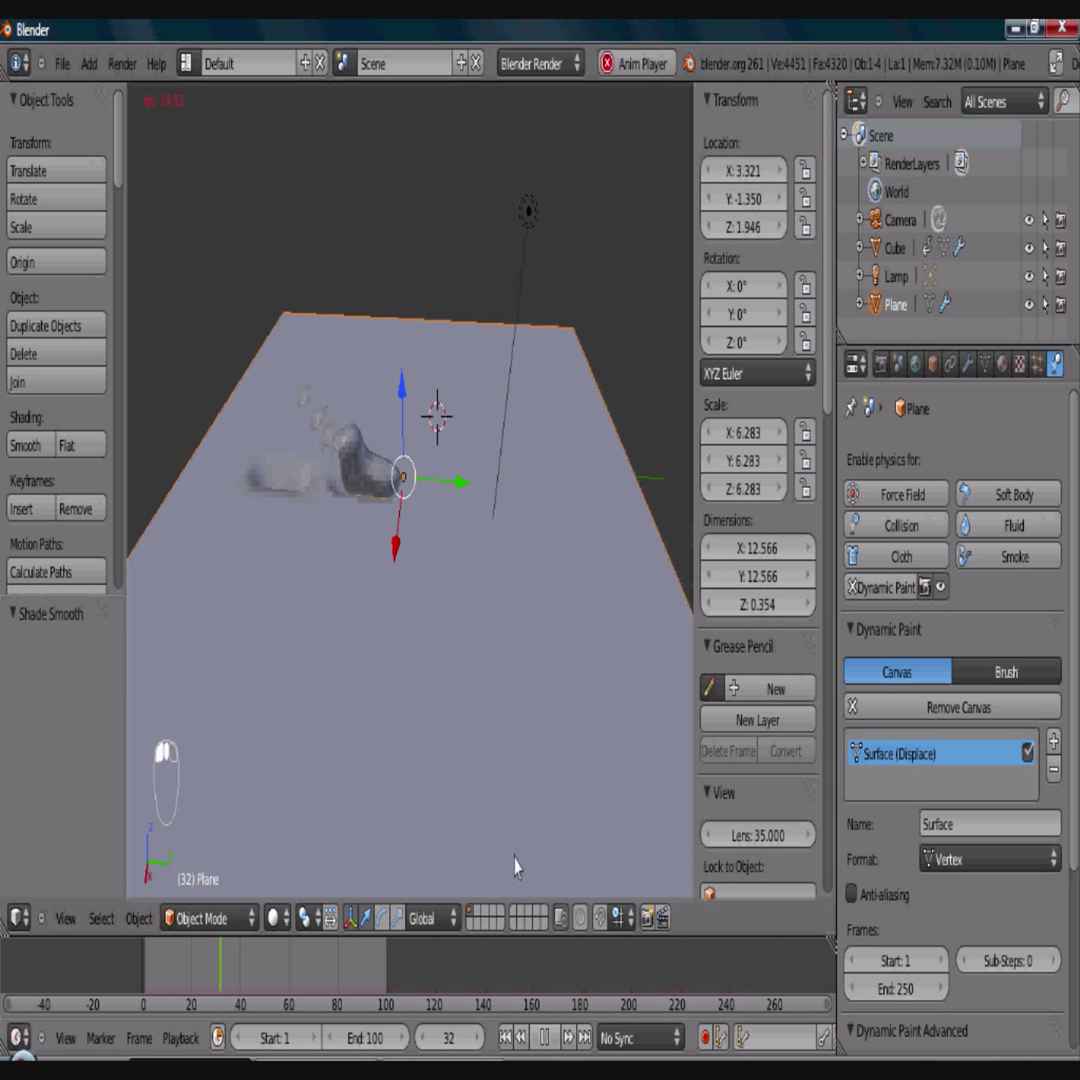
middle_drag(503, 862, 518, 820)
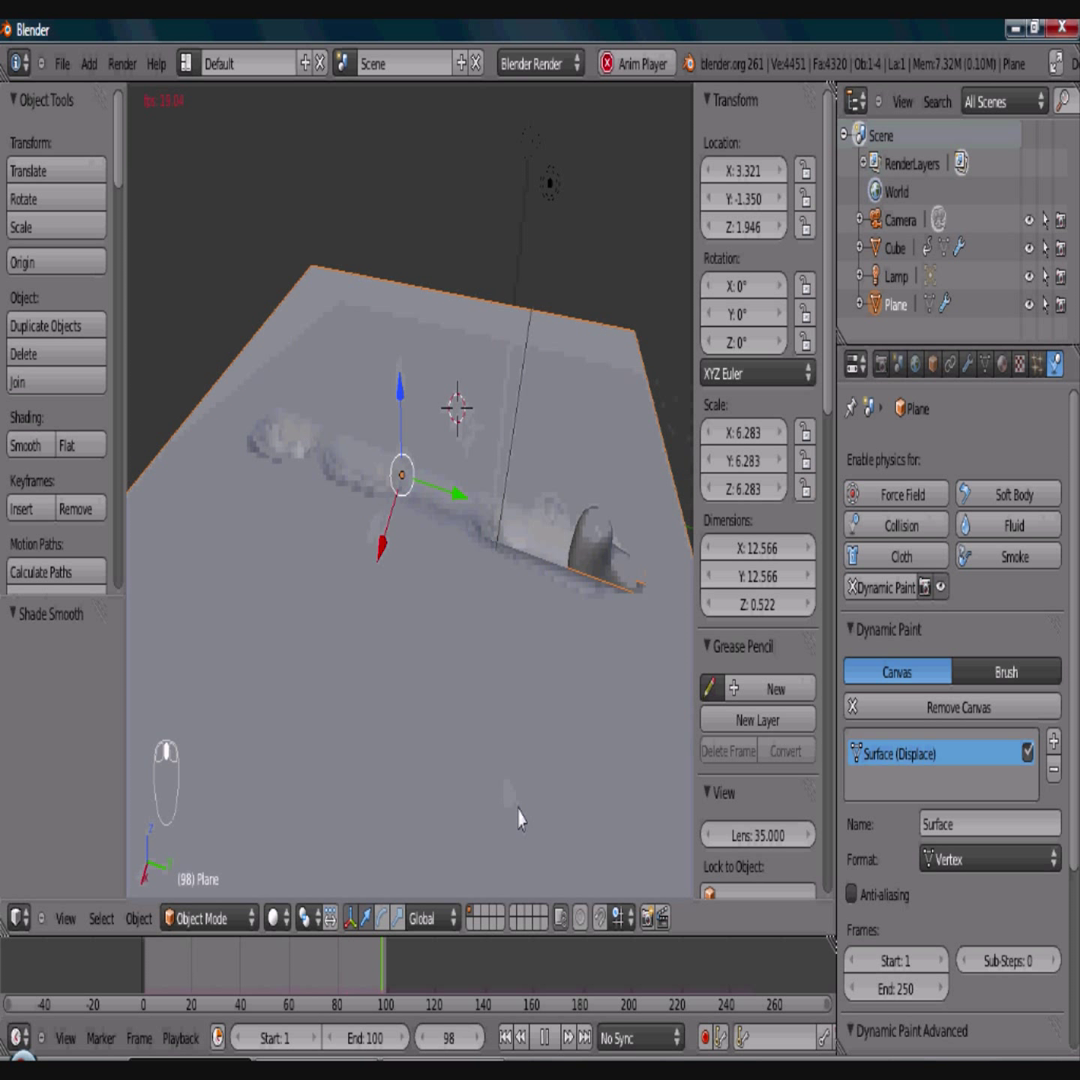